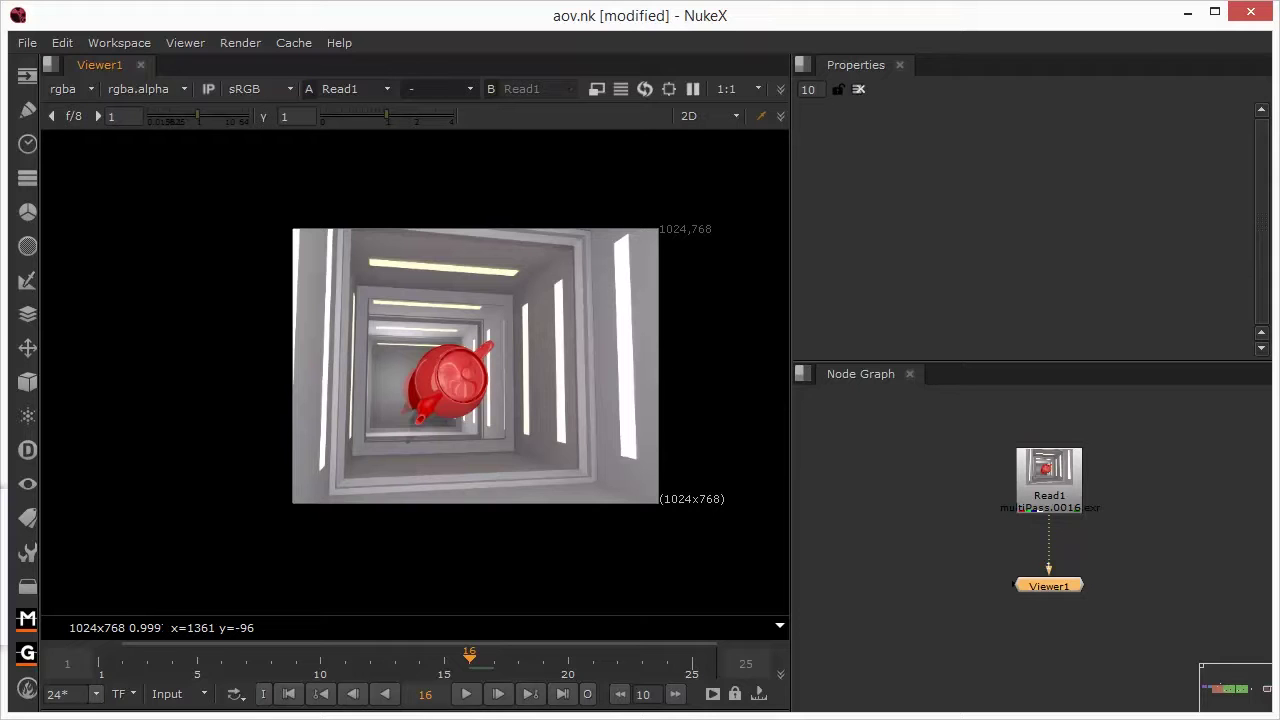
Show the point_position layer of the teapot room render in Viewer1 and zoom in.
click(61, 88)
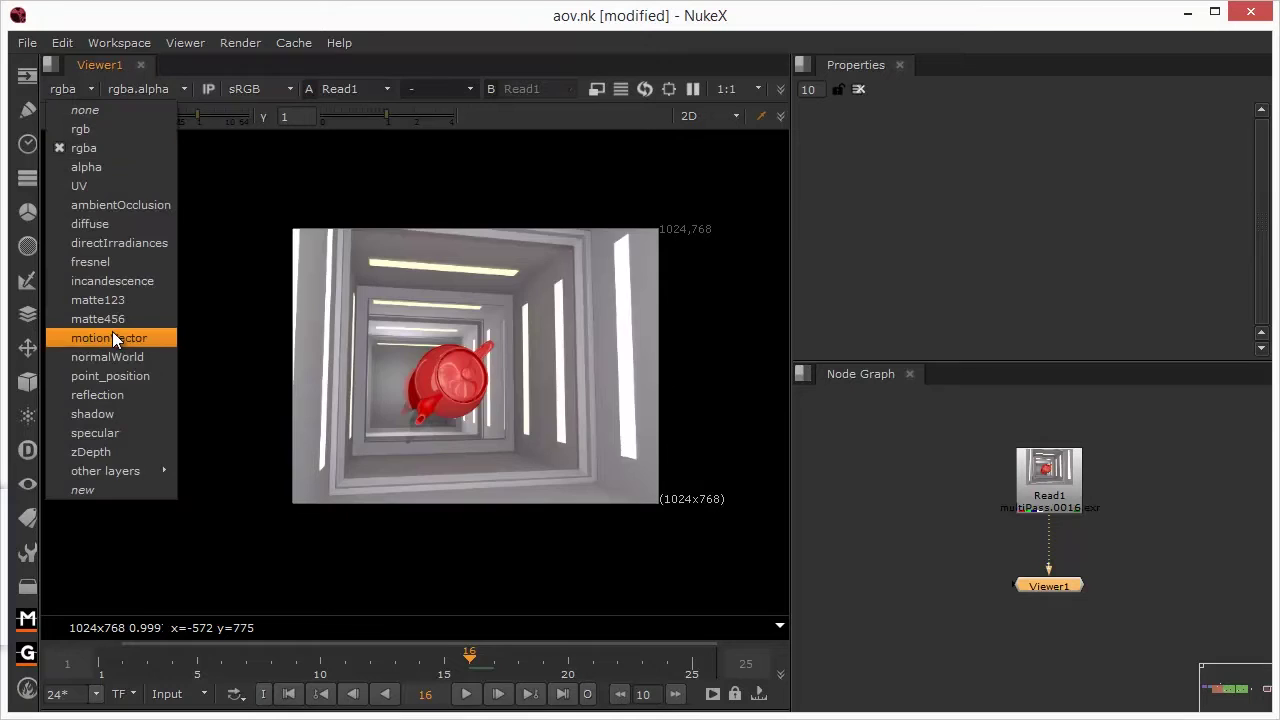
click(112, 376)
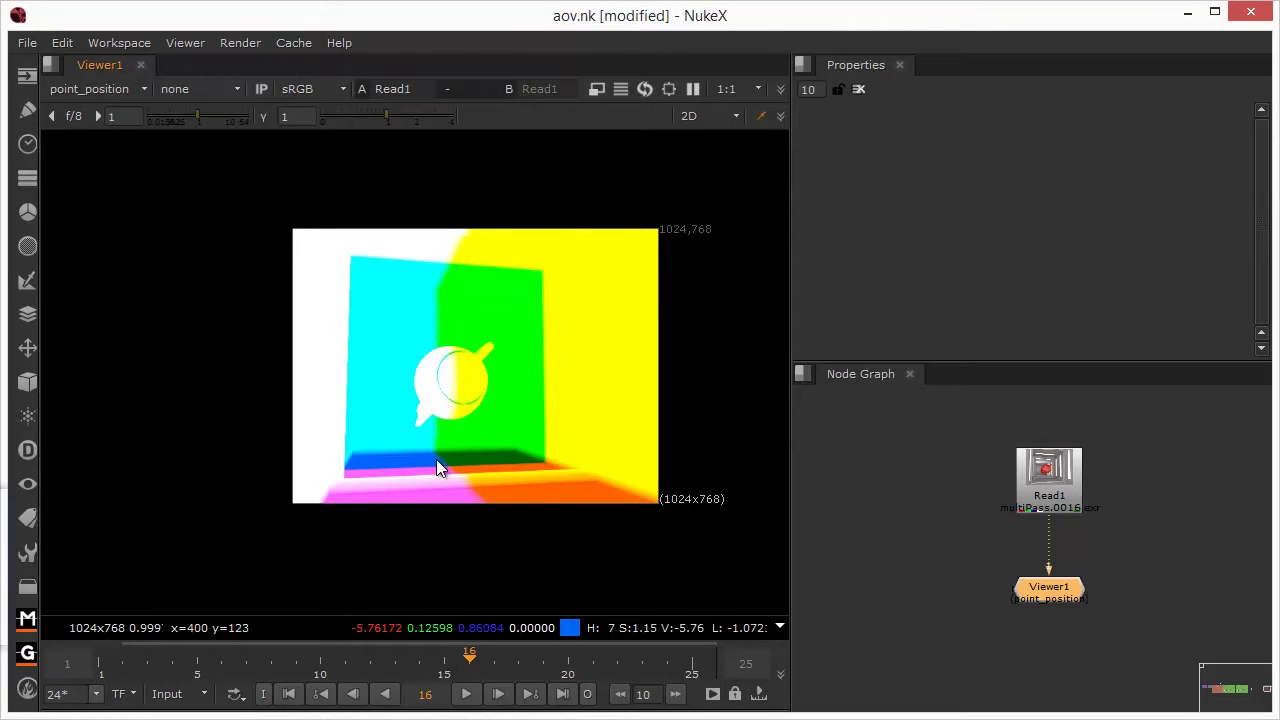
scroll(563, 494, up, 3)
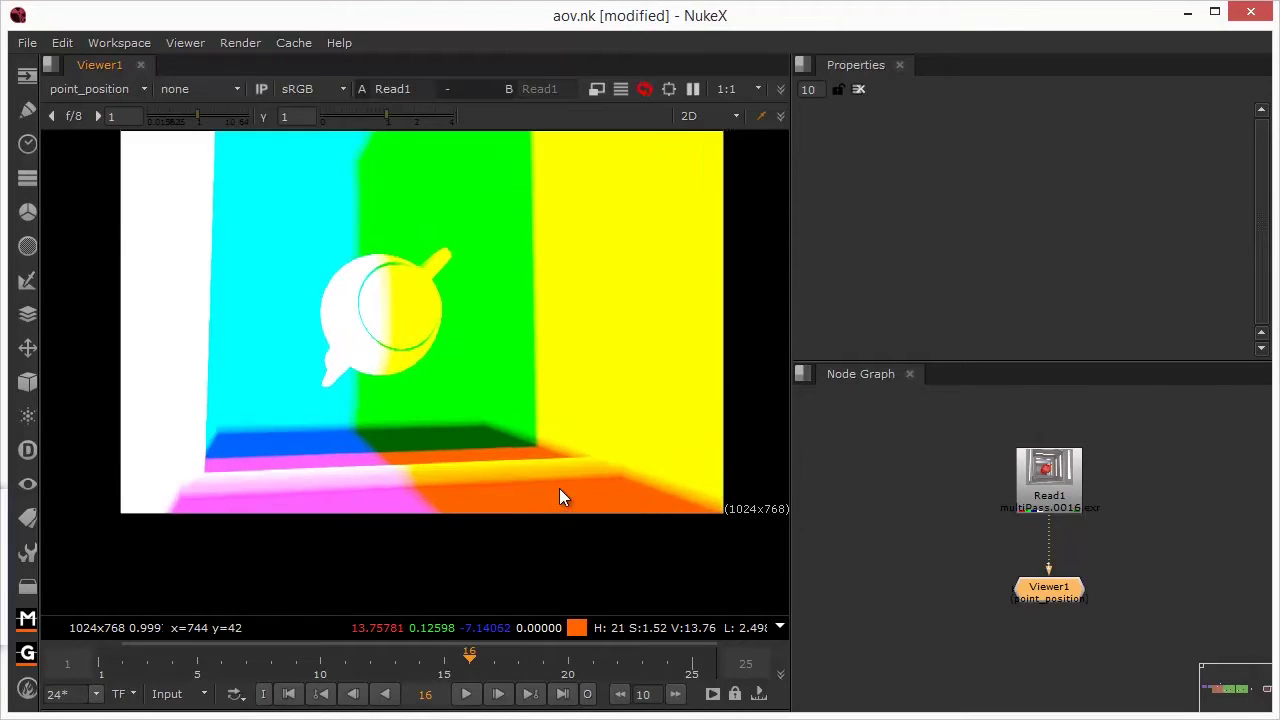
scroll(261, 414, up, 3)
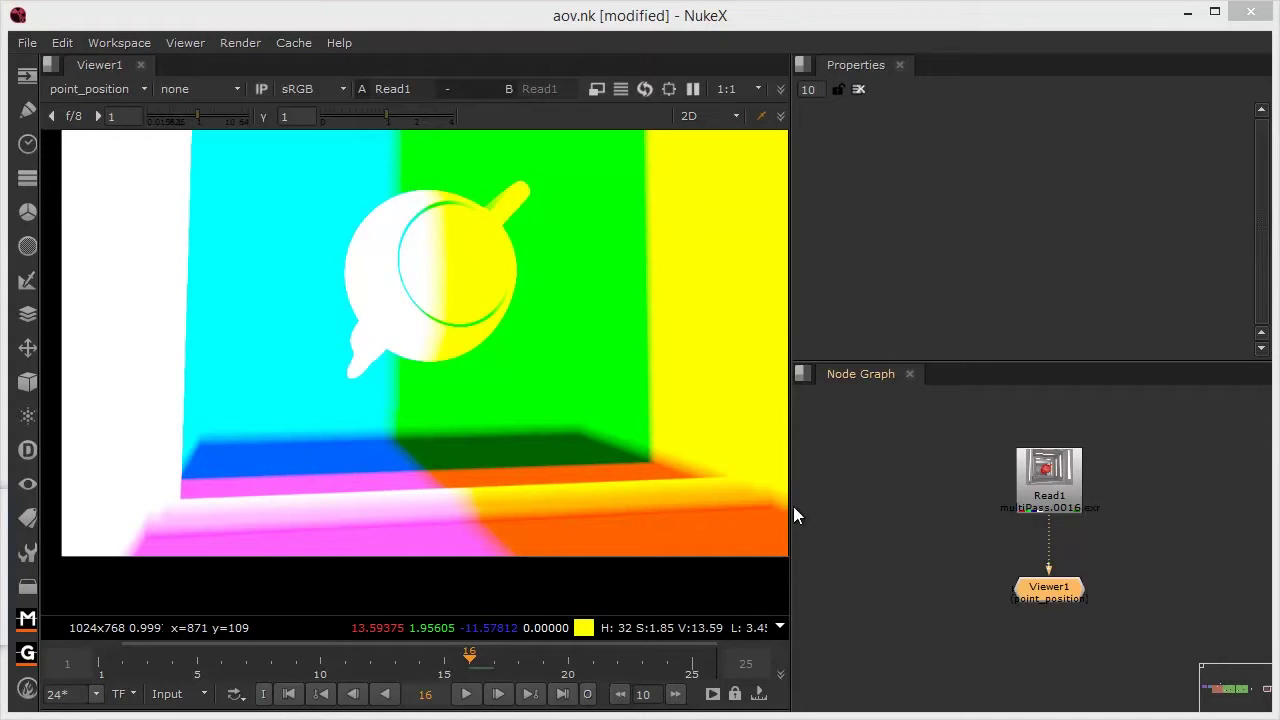
Create an unconnected PositionToPoints node beside Read1 and nudge it slightly up.
click(883, 516)
key(Tab)
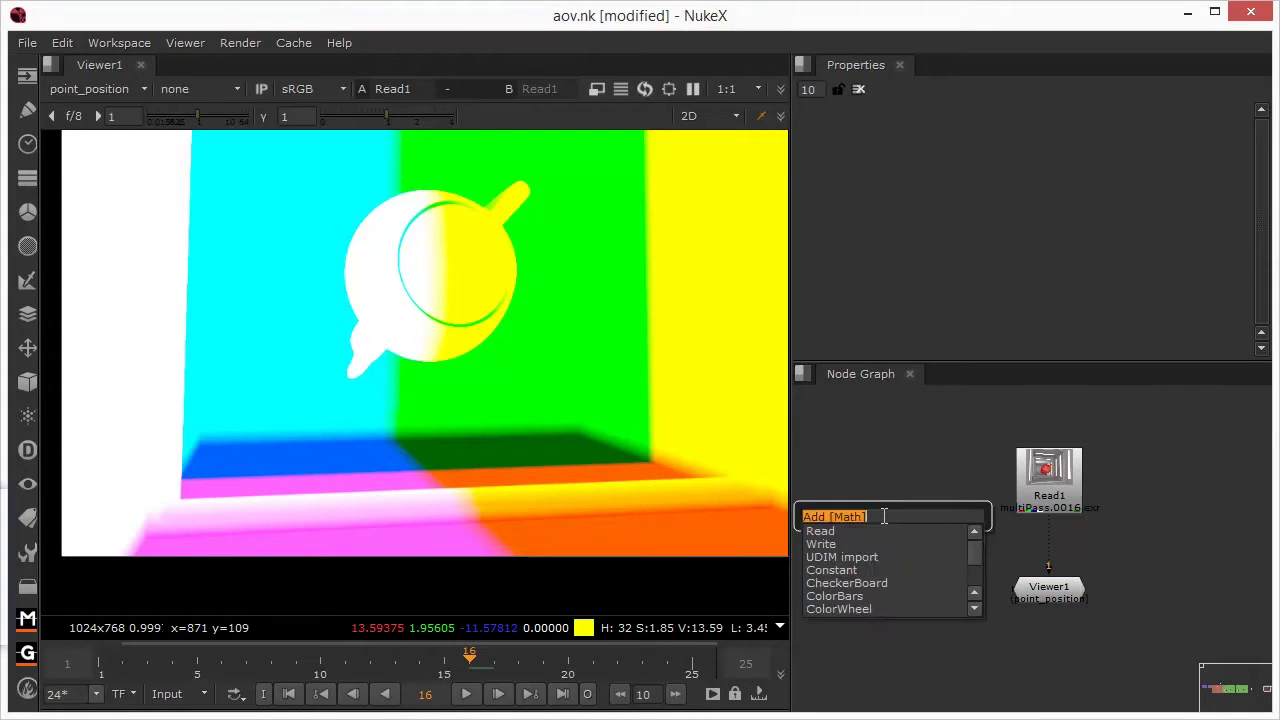
text(posi)
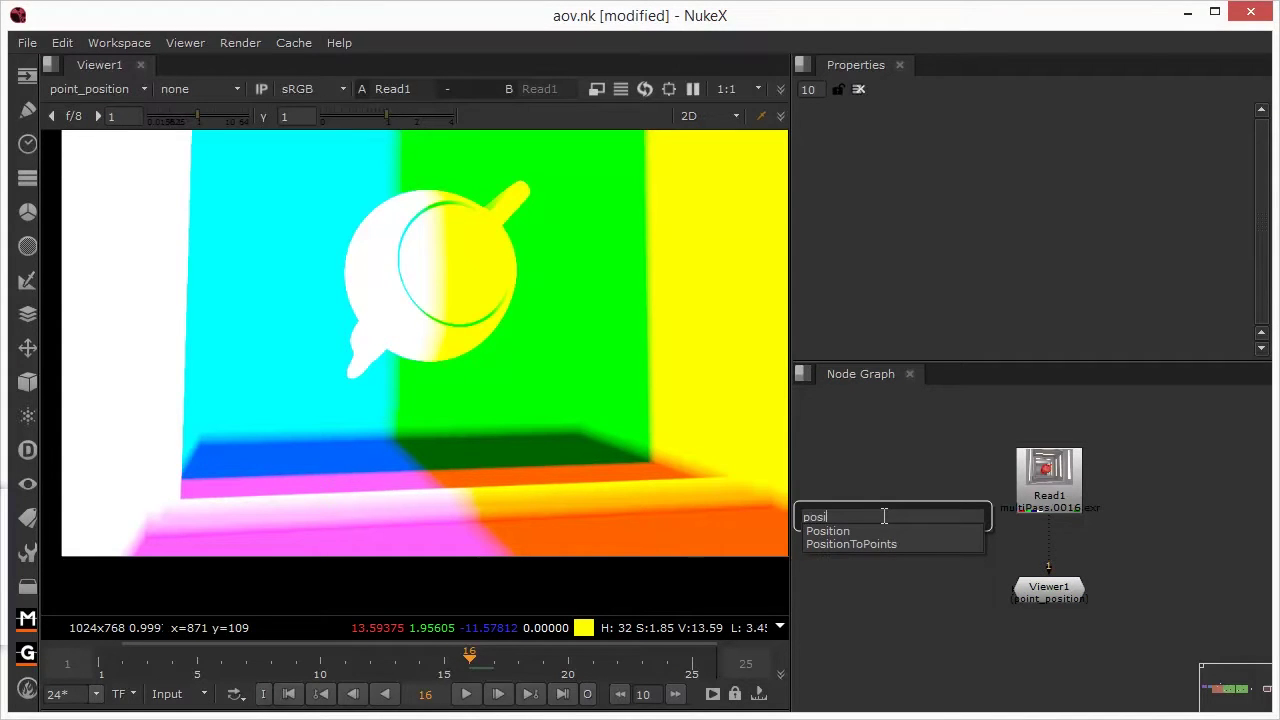
click(868, 543)
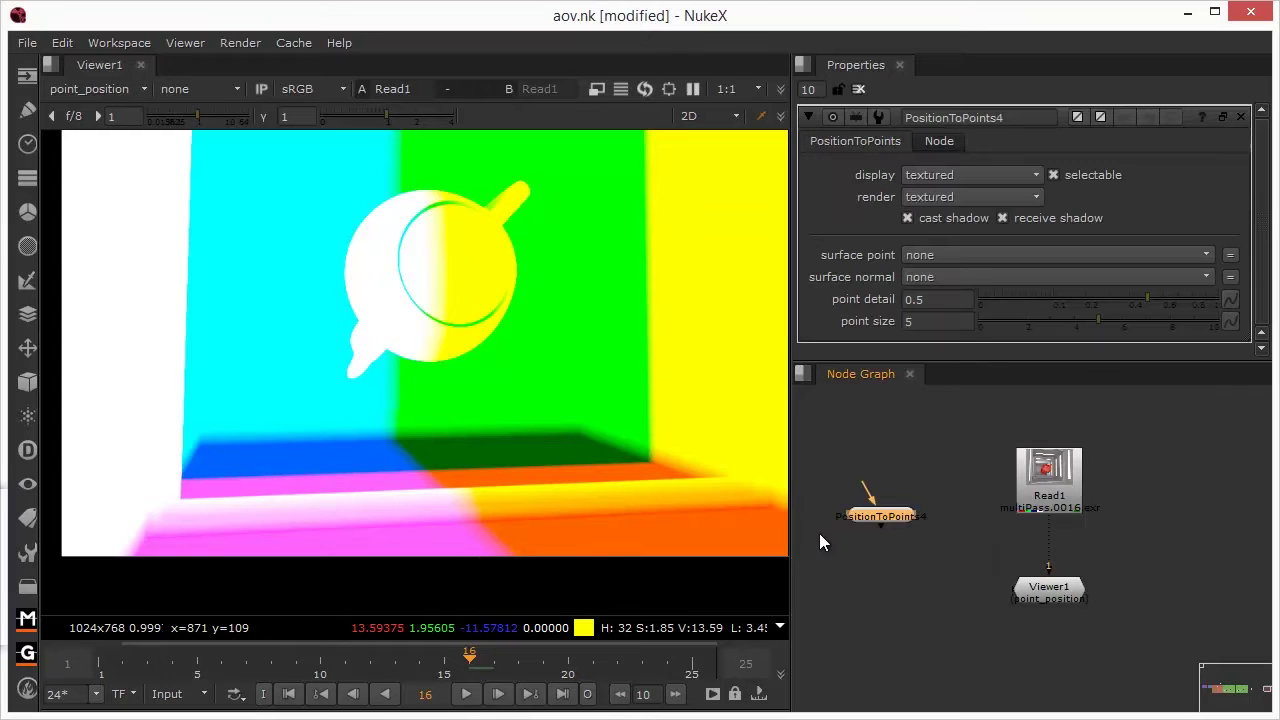
drag(862, 522, 866, 502)
Move Read1 up and add a Shuffle node (Shuffle3) directly below it.
click(1037, 506)
drag(1036, 506, 1049, 478)
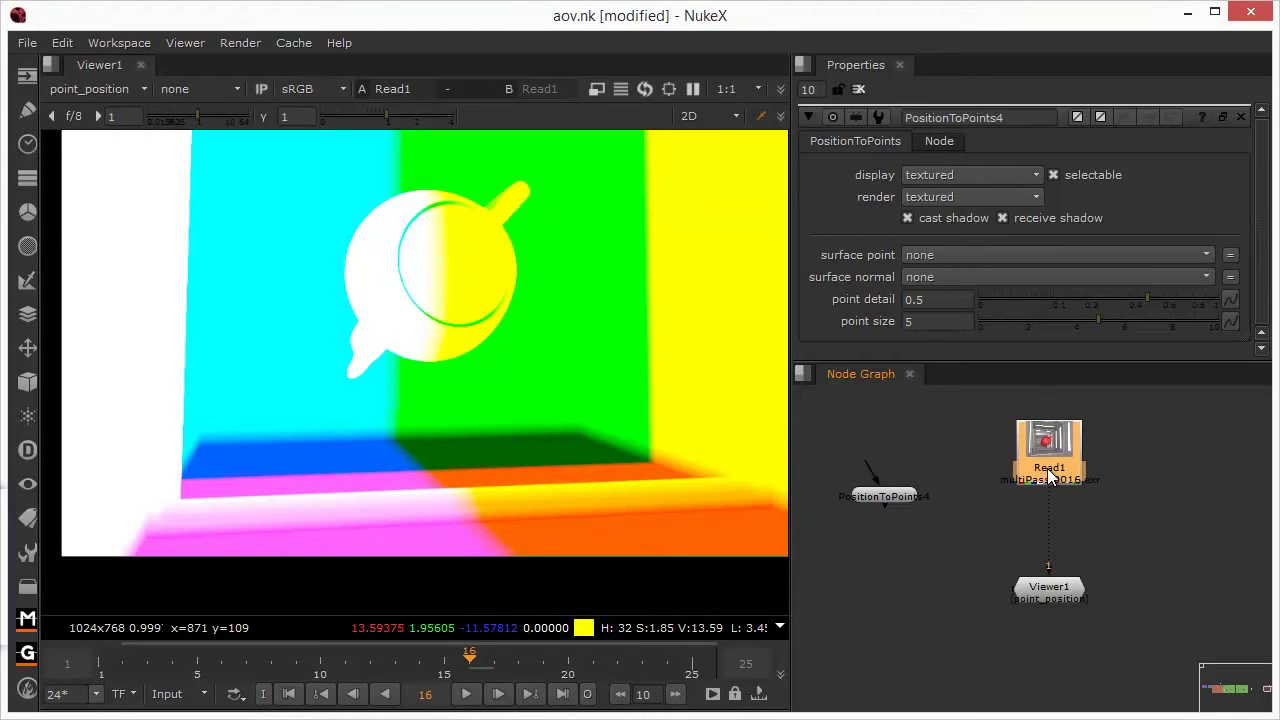
key(Tab)
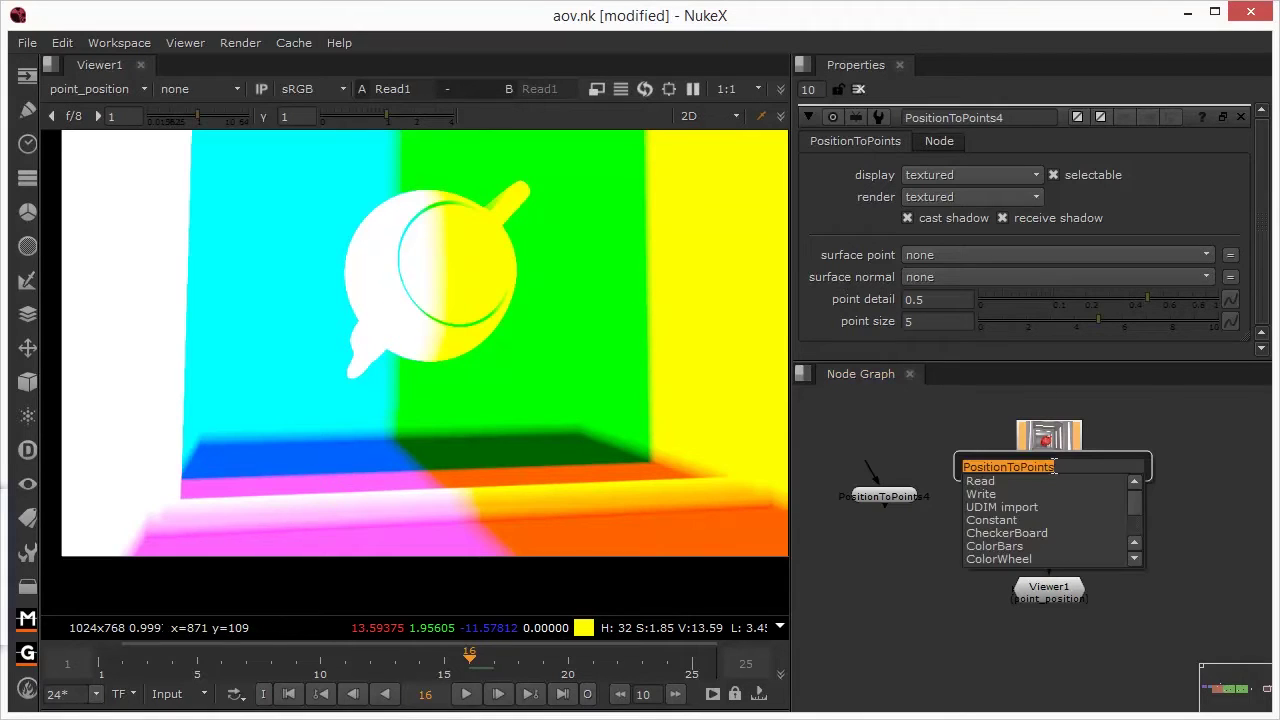
text(shu)
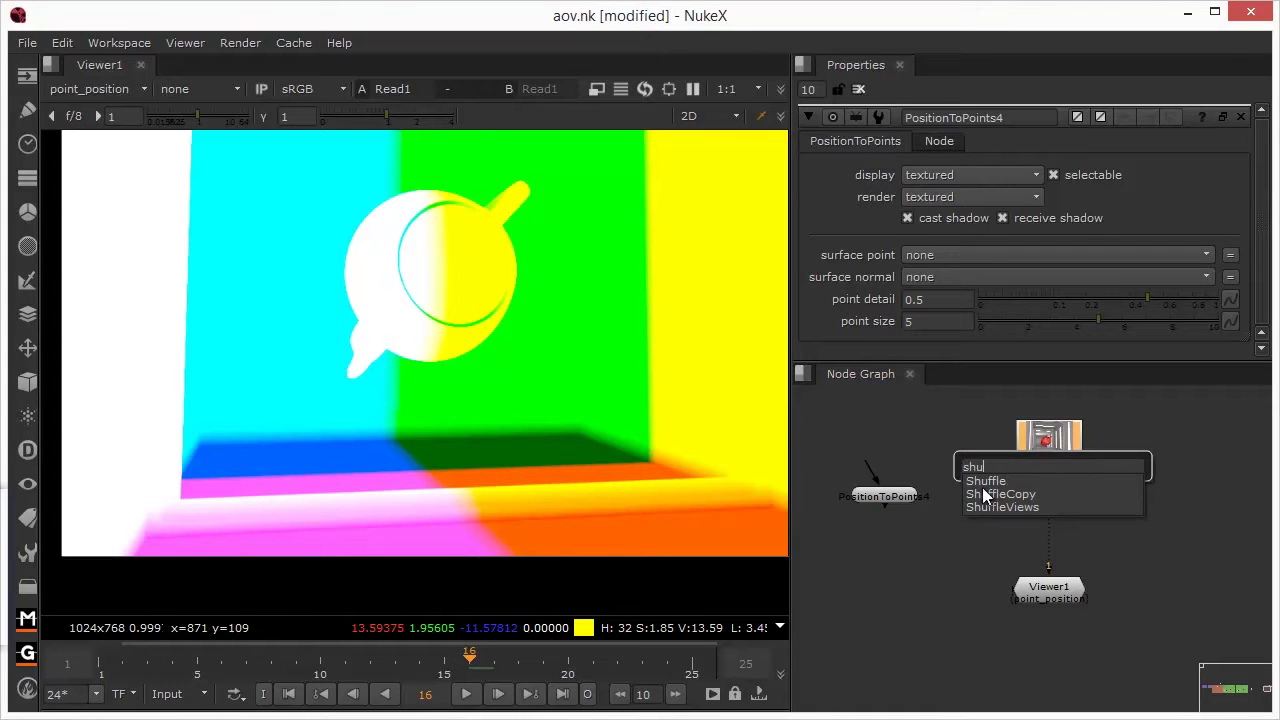
key(Return)
drag(1021, 500, 1027, 517)
Set Shuffle3's in 1 to point_position with alpha black, and move PositionToPoints near it.
click(865, 182)
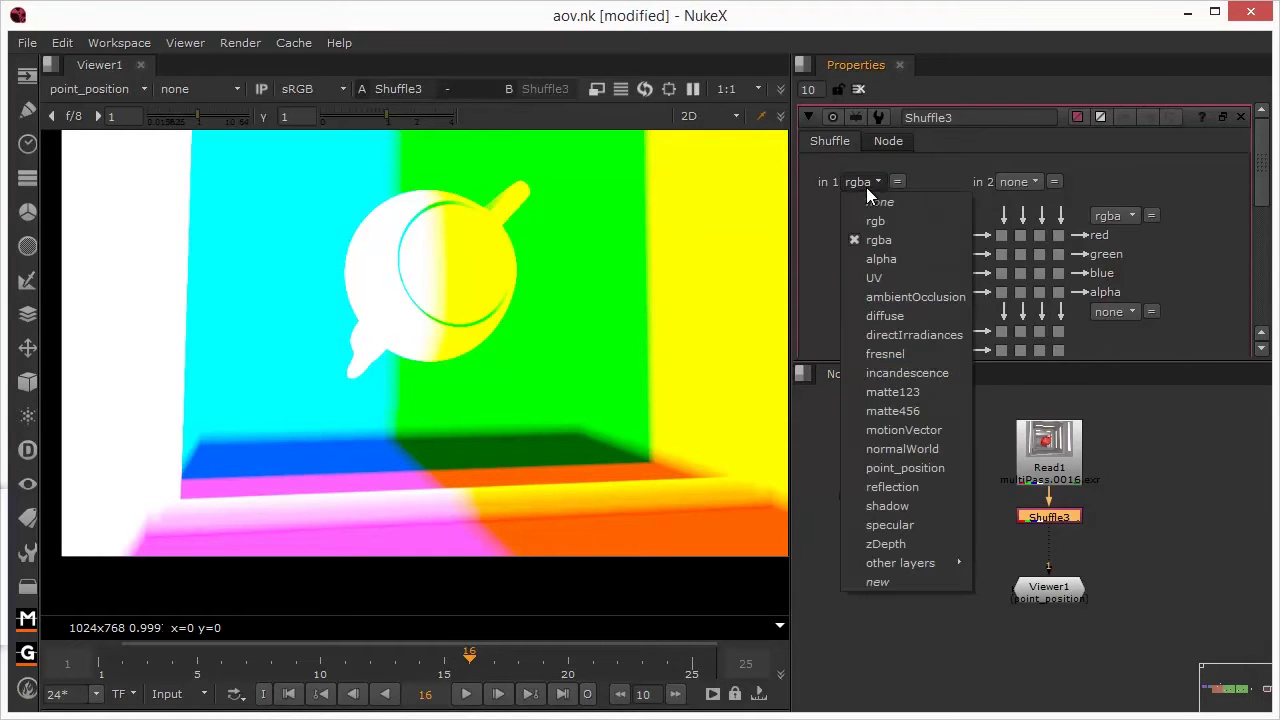
click(878, 468)
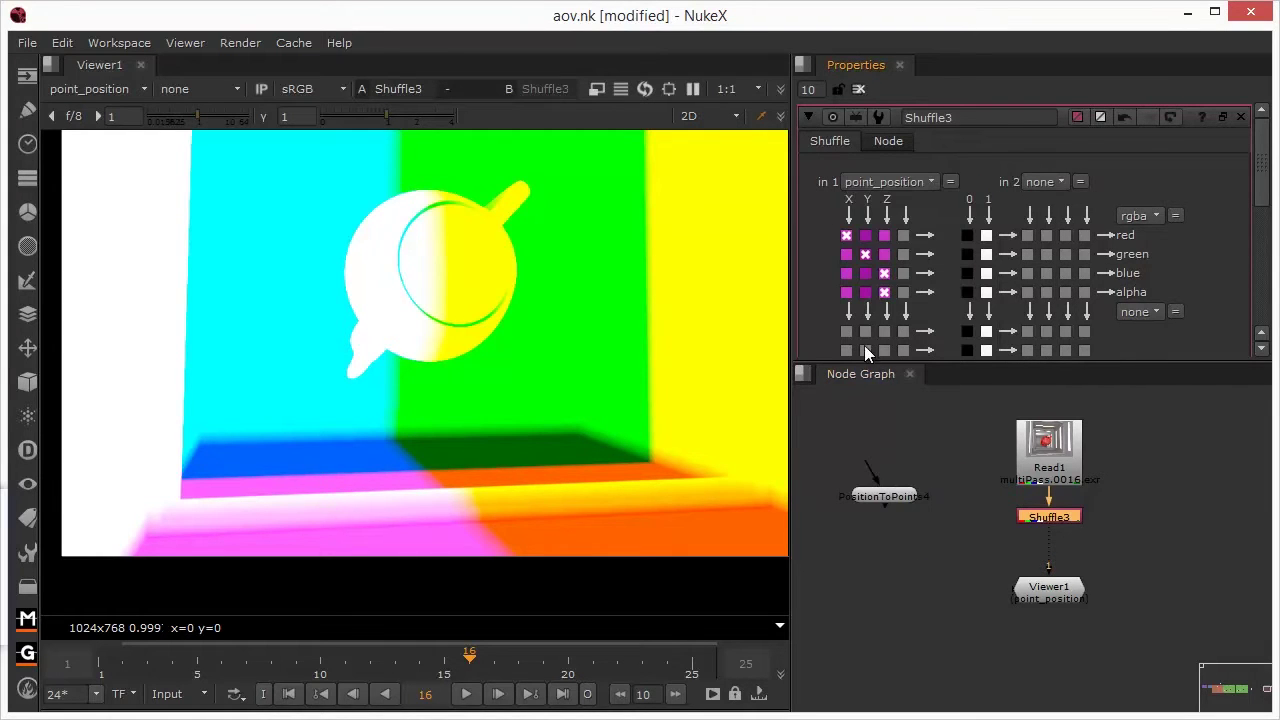
click(967, 292)
drag(881, 489, 913, 565)
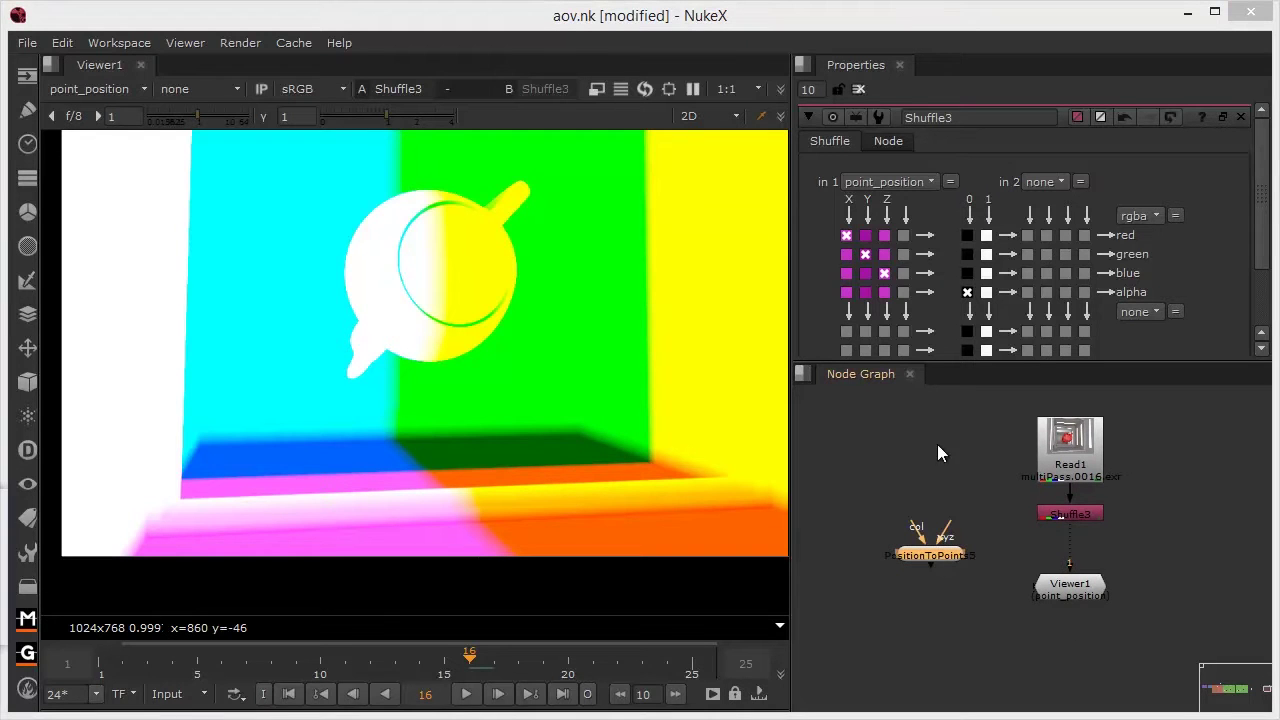
Connect Viewer1 to PositionToPoints5 and wire its col input to Read1.
drag(940, 565, 960, 587)
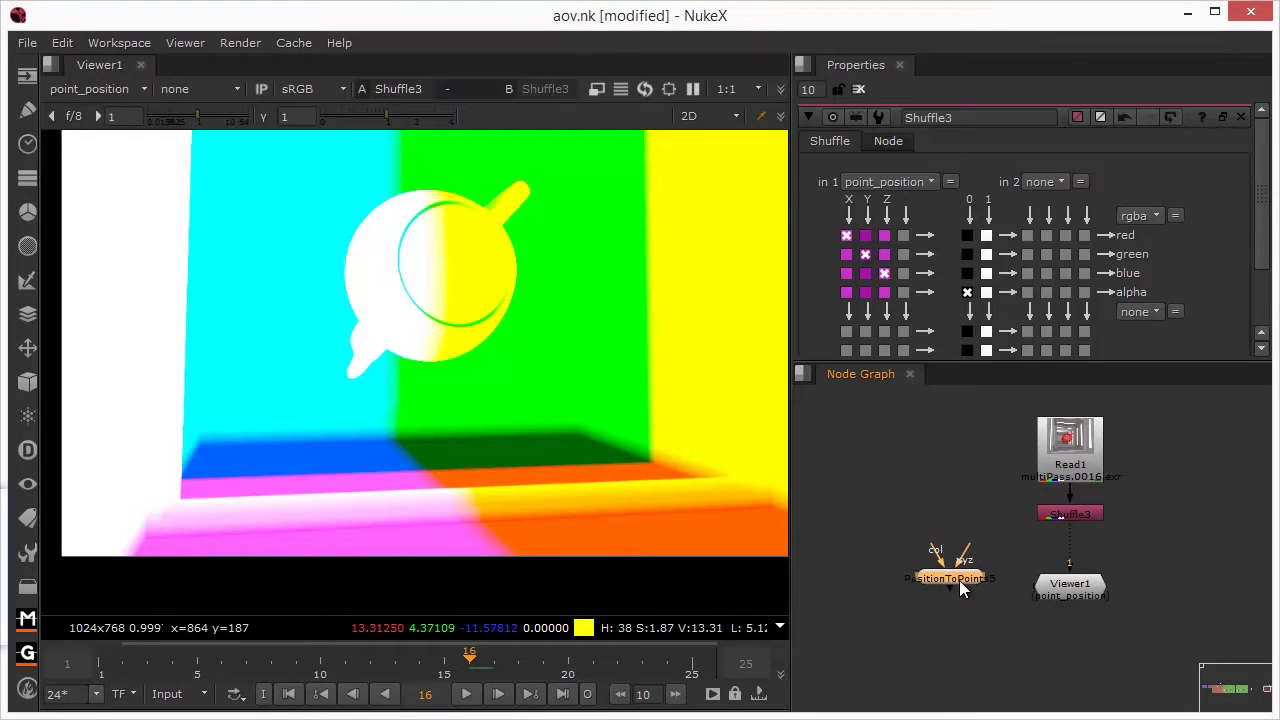
click(1052, 617)
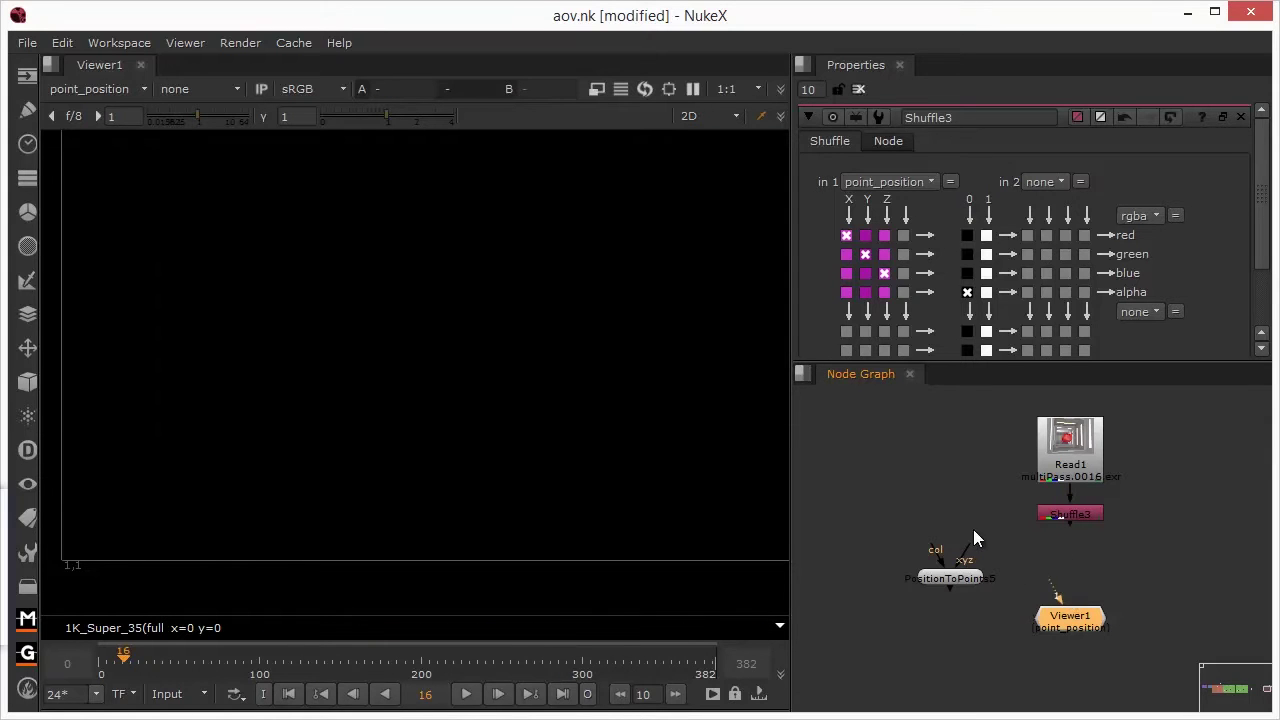
drag(1070, 598, 1053, 515)
drag(1057, 605, 1052, 557)
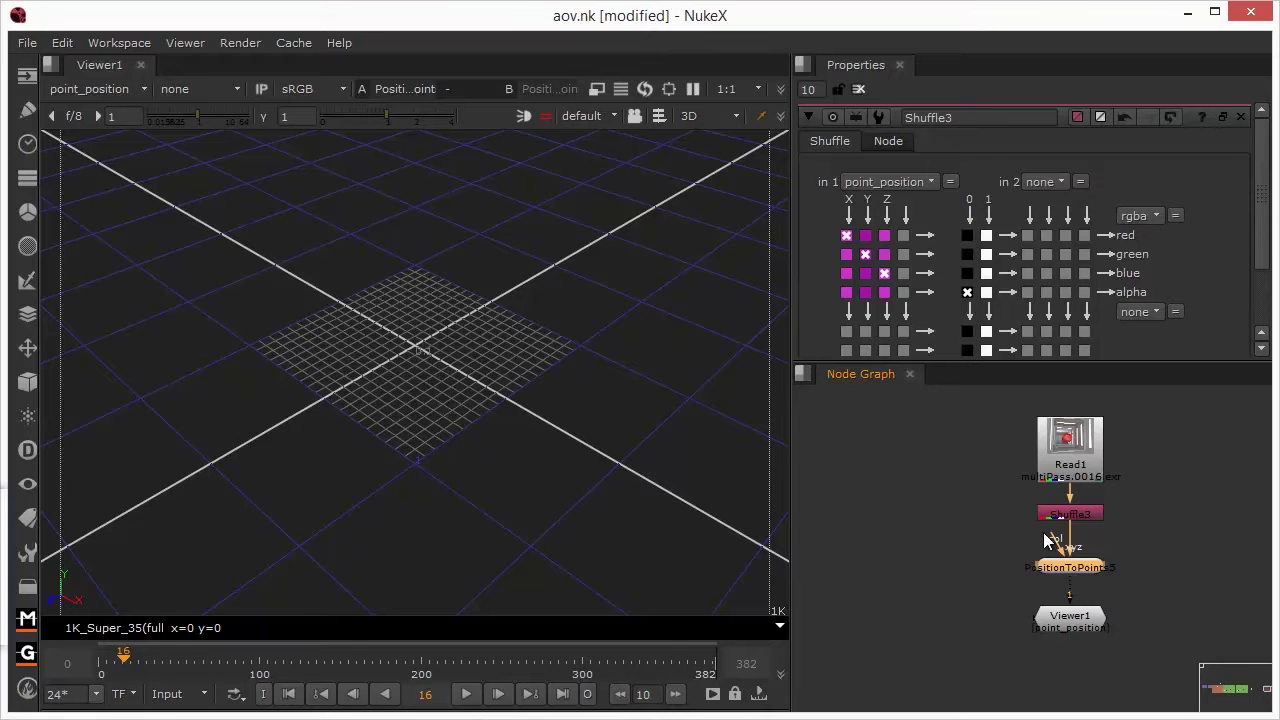
drag(1055, 545, 1065, 452)
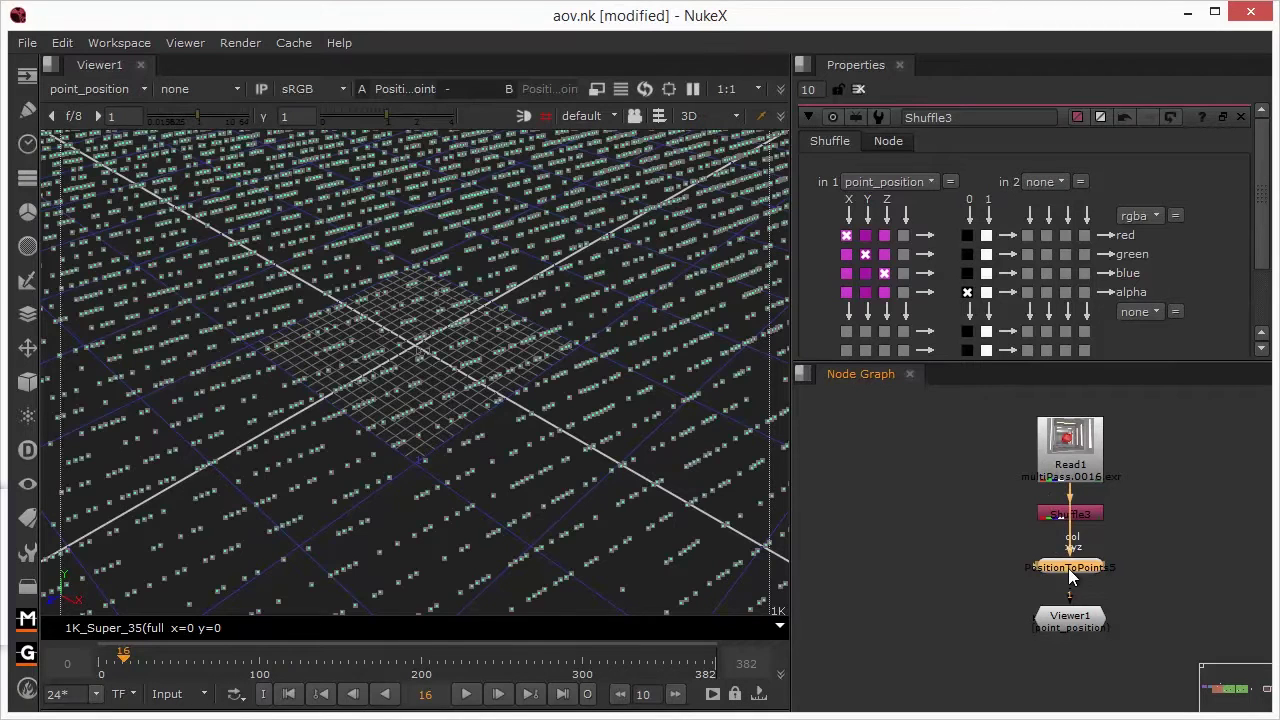
Tidy the graph: PositionToPoints5 under Shuffle3, with a Dot routing the colour pipe.
drag(1068, 568, 927, 494)
drag(972, 562, 1050, 561)
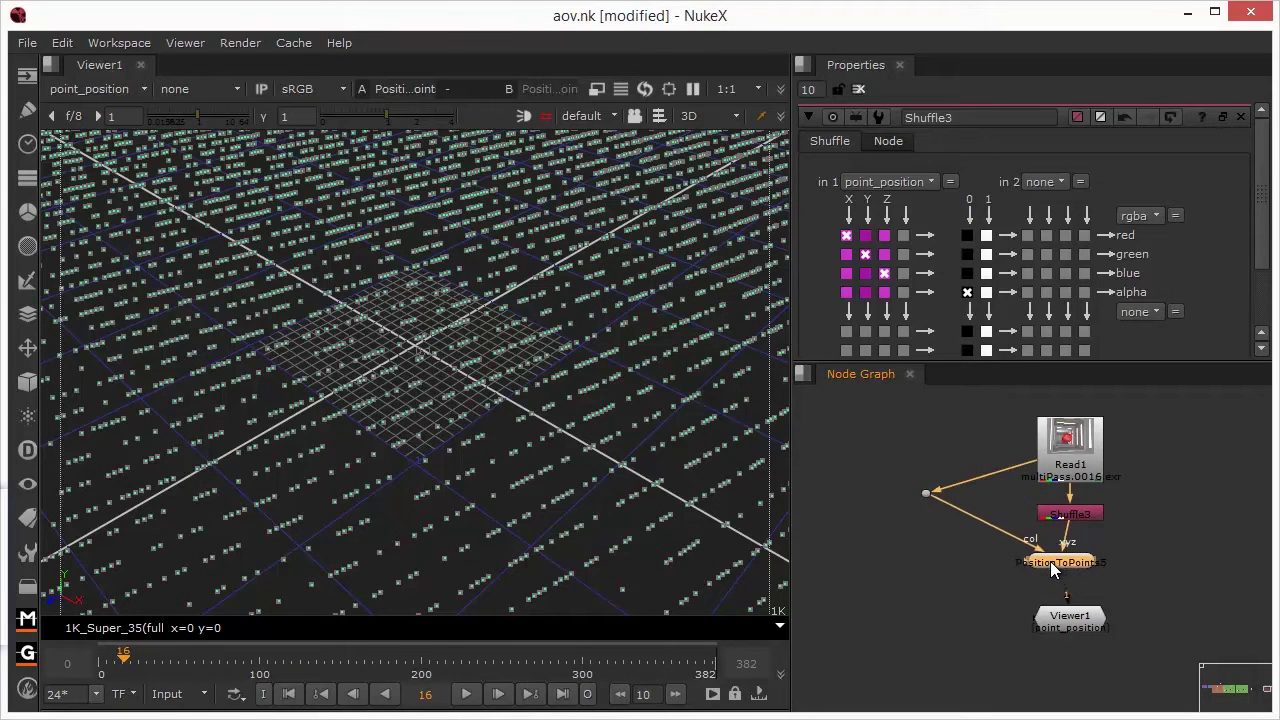
drag(927, 492, 948, 450)
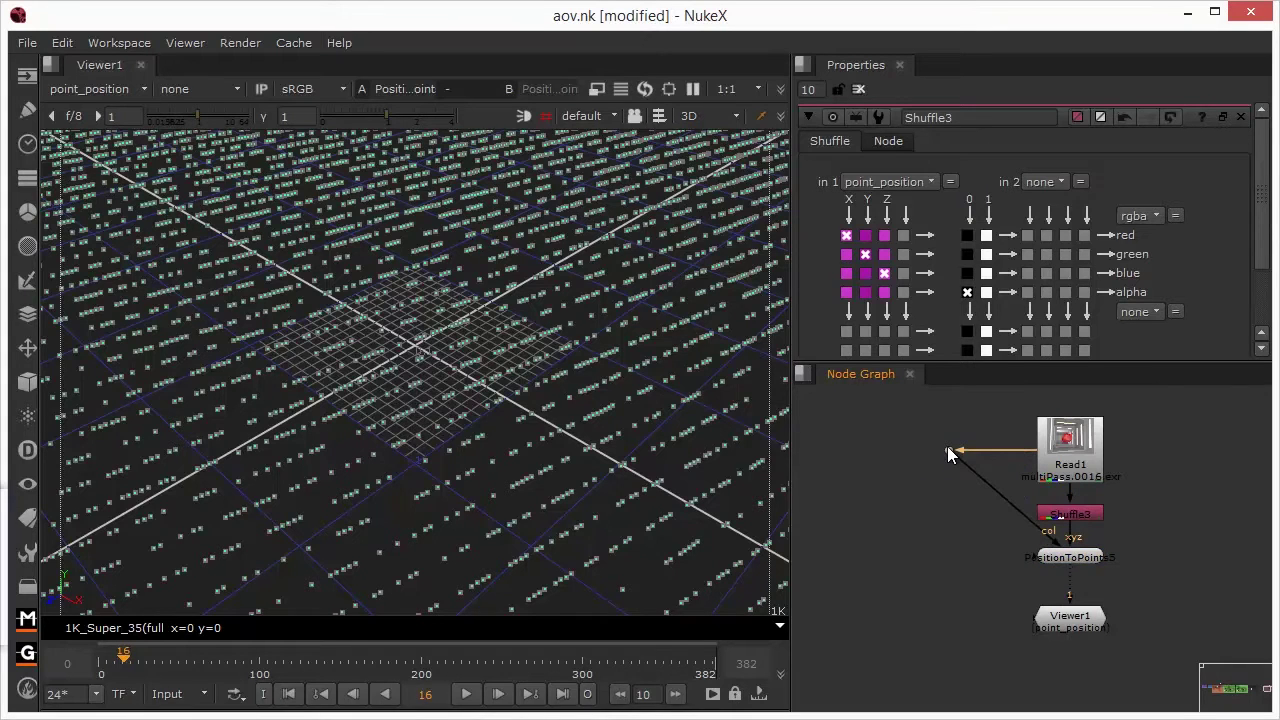
ctrl+drag(1007, 501, 948, 557)
drag(1063, 627, 1063, 621)
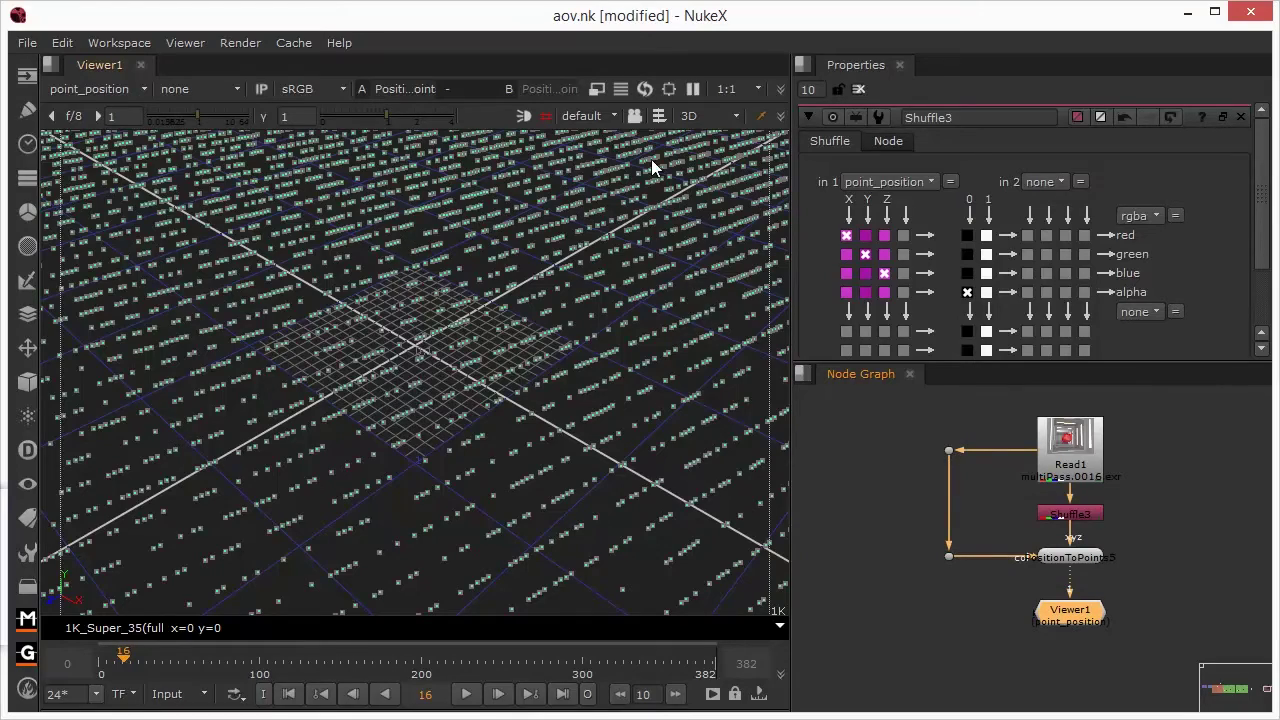
Zoom and orbit the 3D viewer around the coloured point cloud, then select PositionToPoints5.
scroll(422, 313, up, 10)
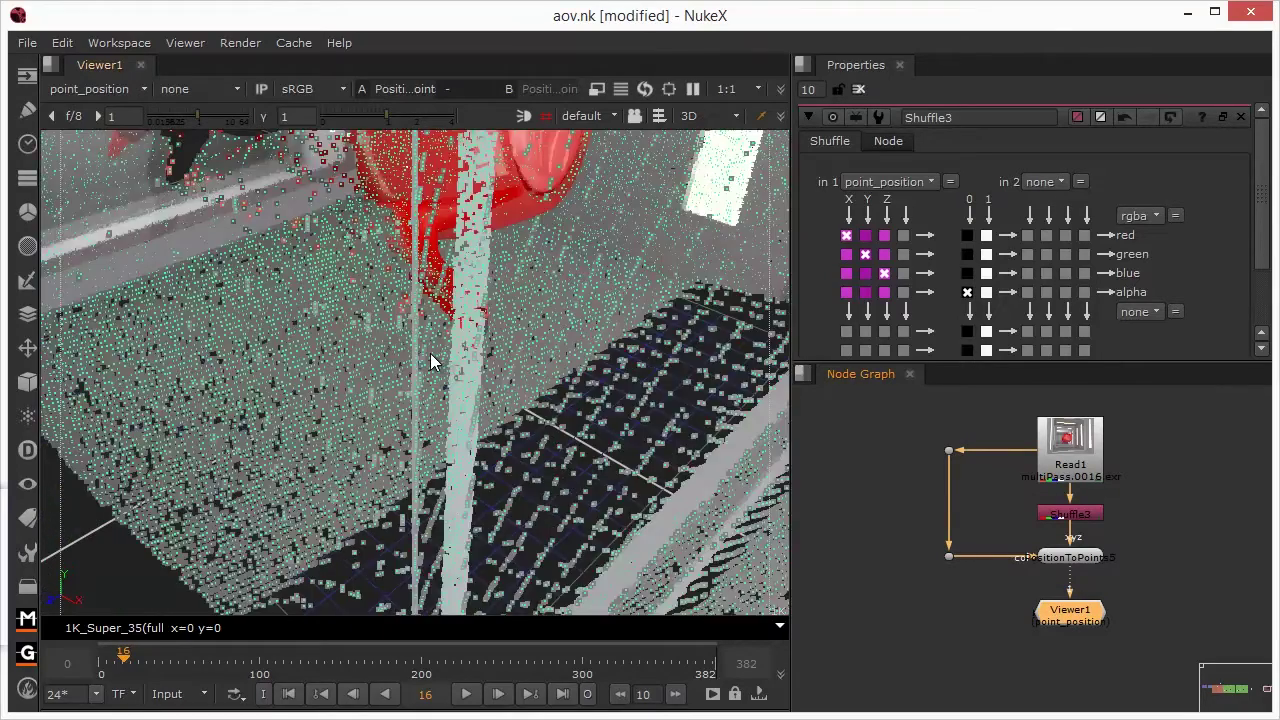
scroll(435, 355, down, 2)
scroll(435, 355, up, 3)
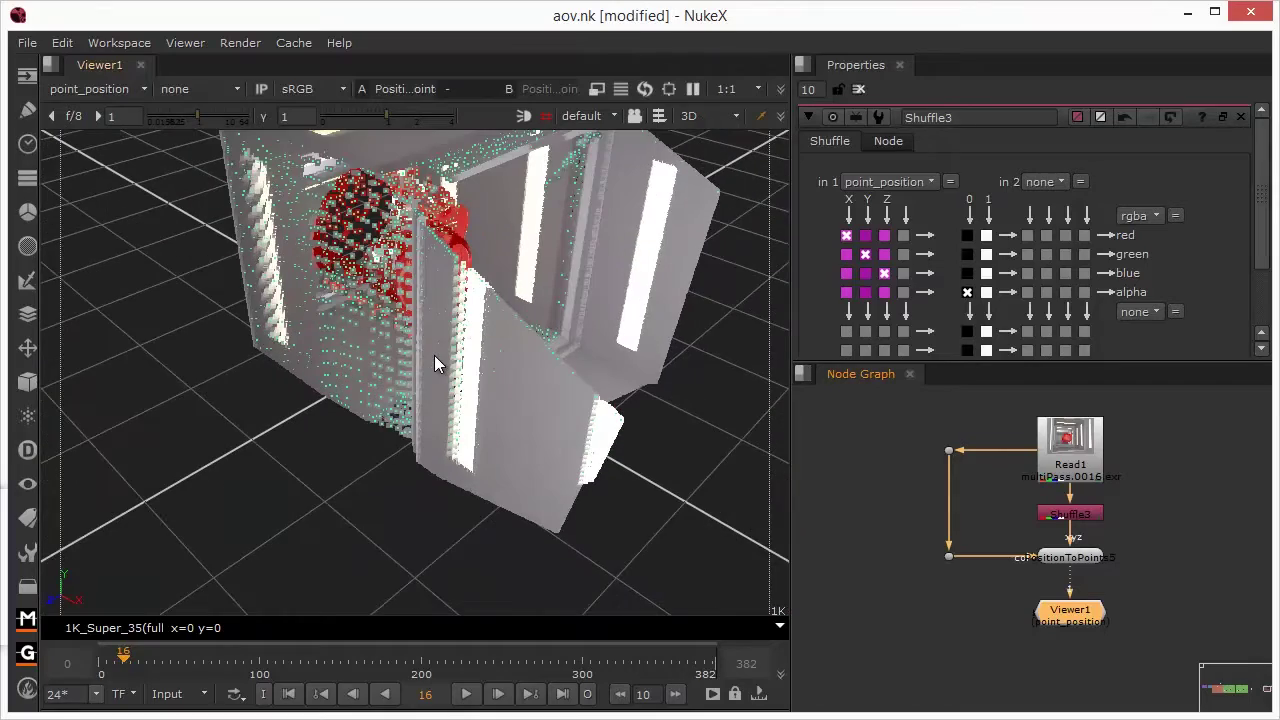
ctrl+drag(415, 270, 440, 425)
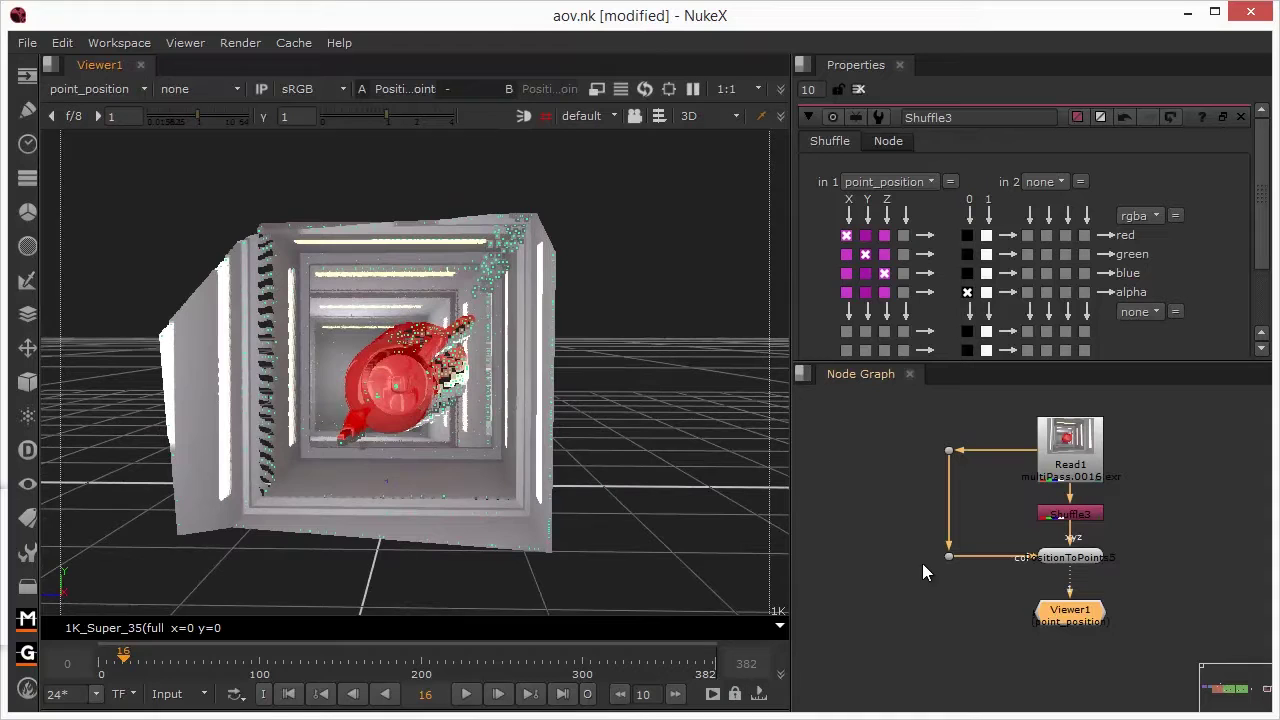
click(1066, 556)
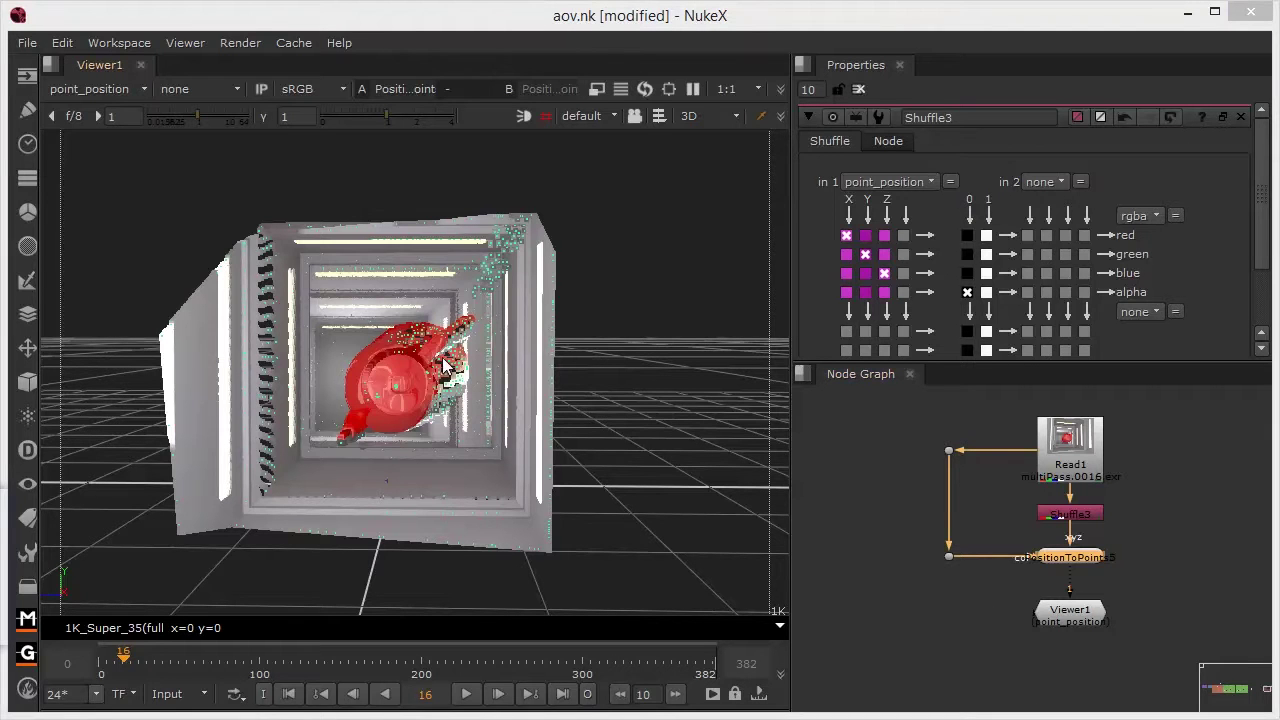
Orbit the 3D view to a nearly frontal view of the teapot room point cloud.
click(617, 421)
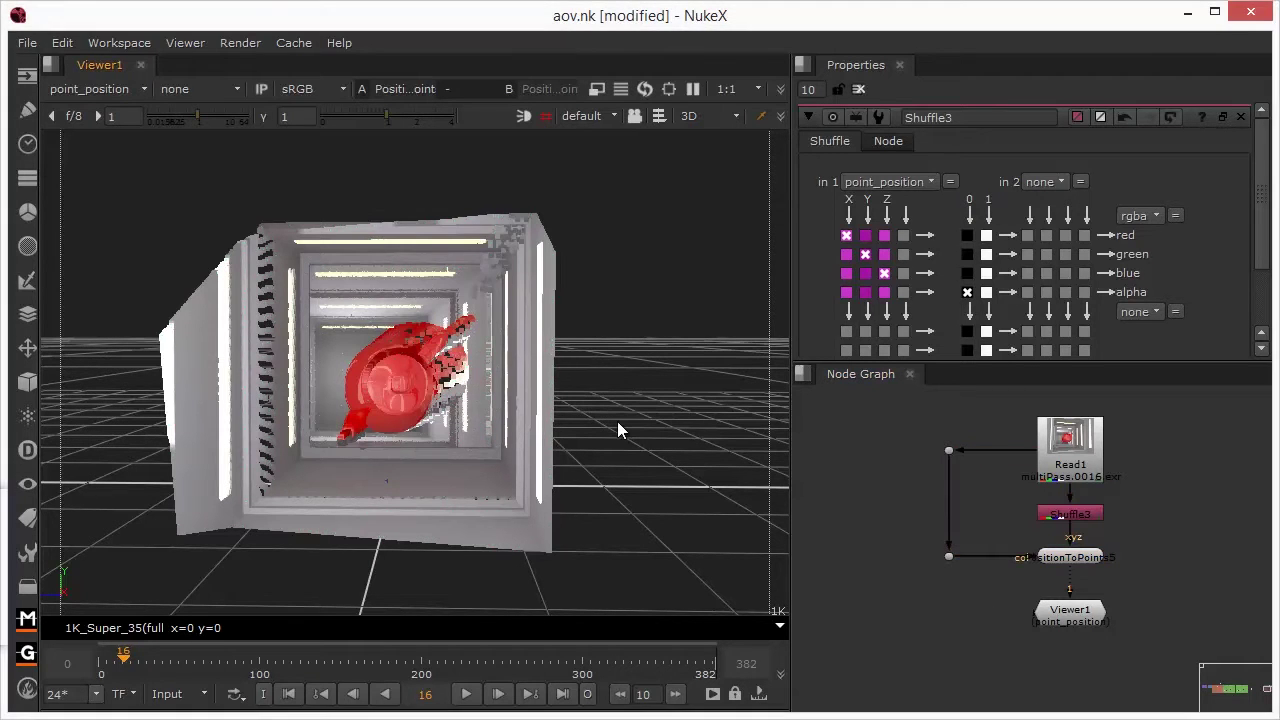
click(617, 421)
click(609, 491)
alt+right_drag(609, 491, 484, 387)
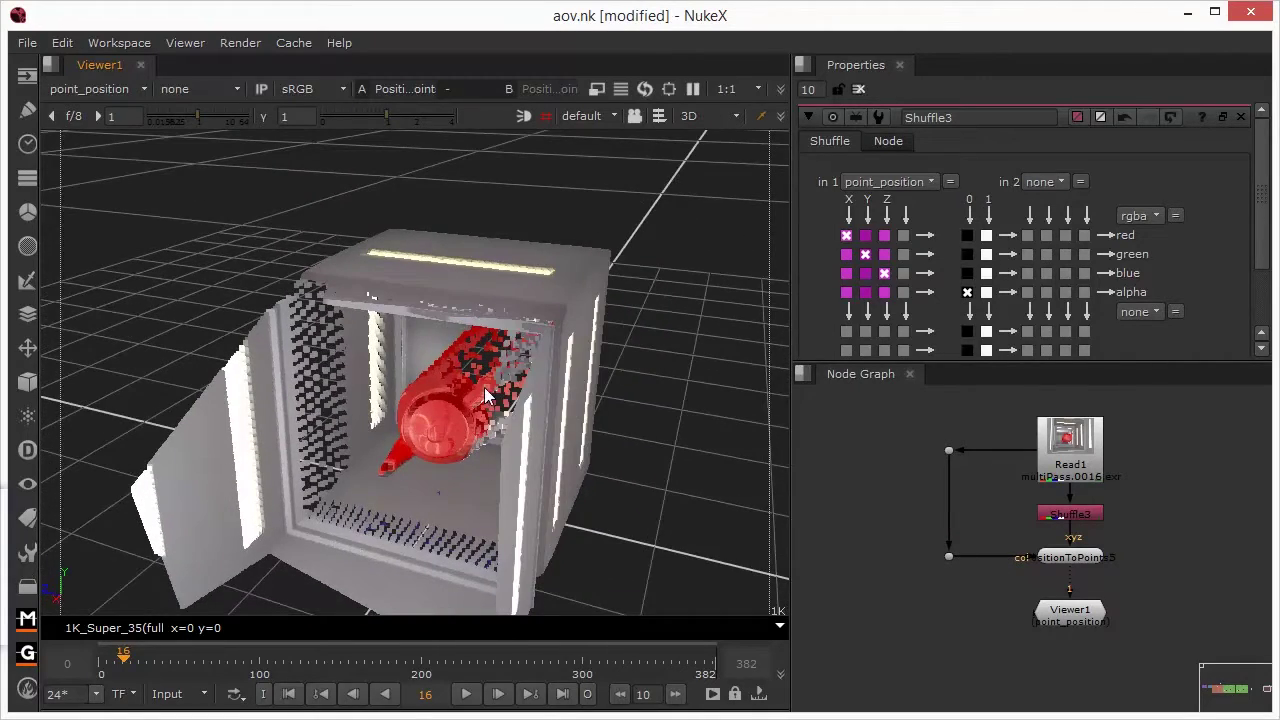
alt+right_drag(648, 566, 600, 481)
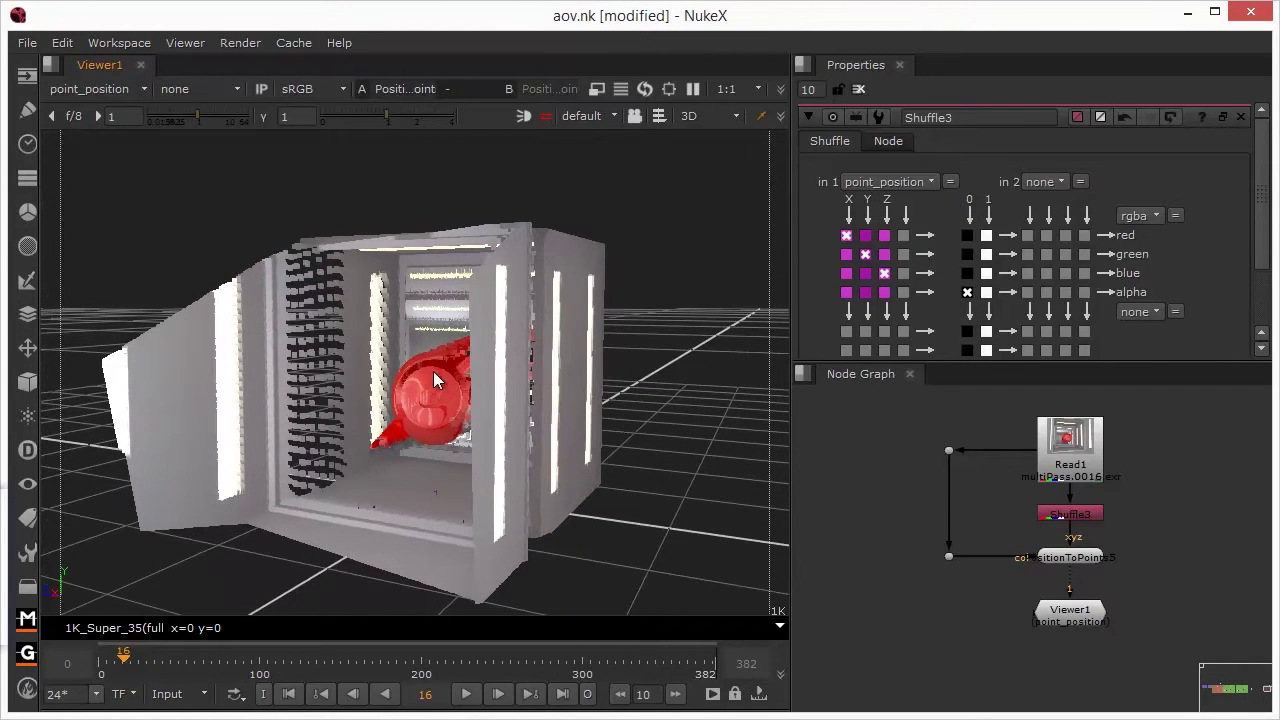
alt+right_drag(543, 552, 698, 531)
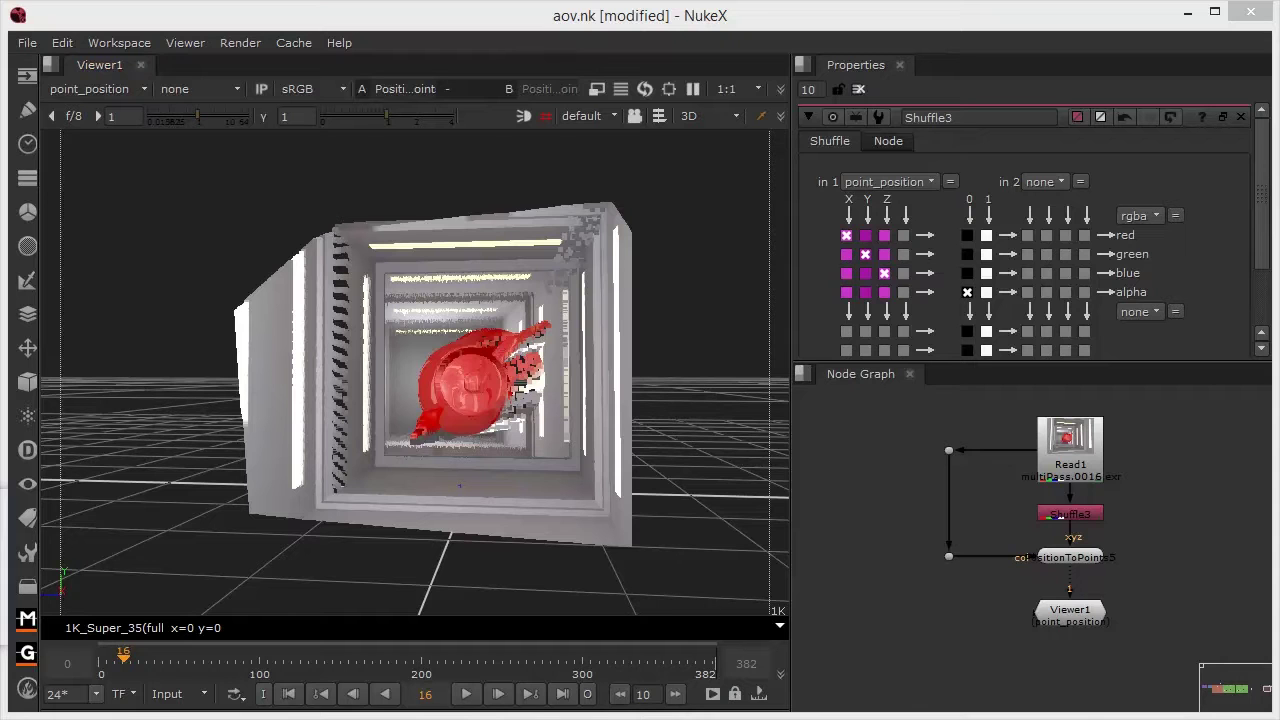
Give Shuffle3 the label 'Point pos' in its Node tab and reselect the node.
click(969, 120)
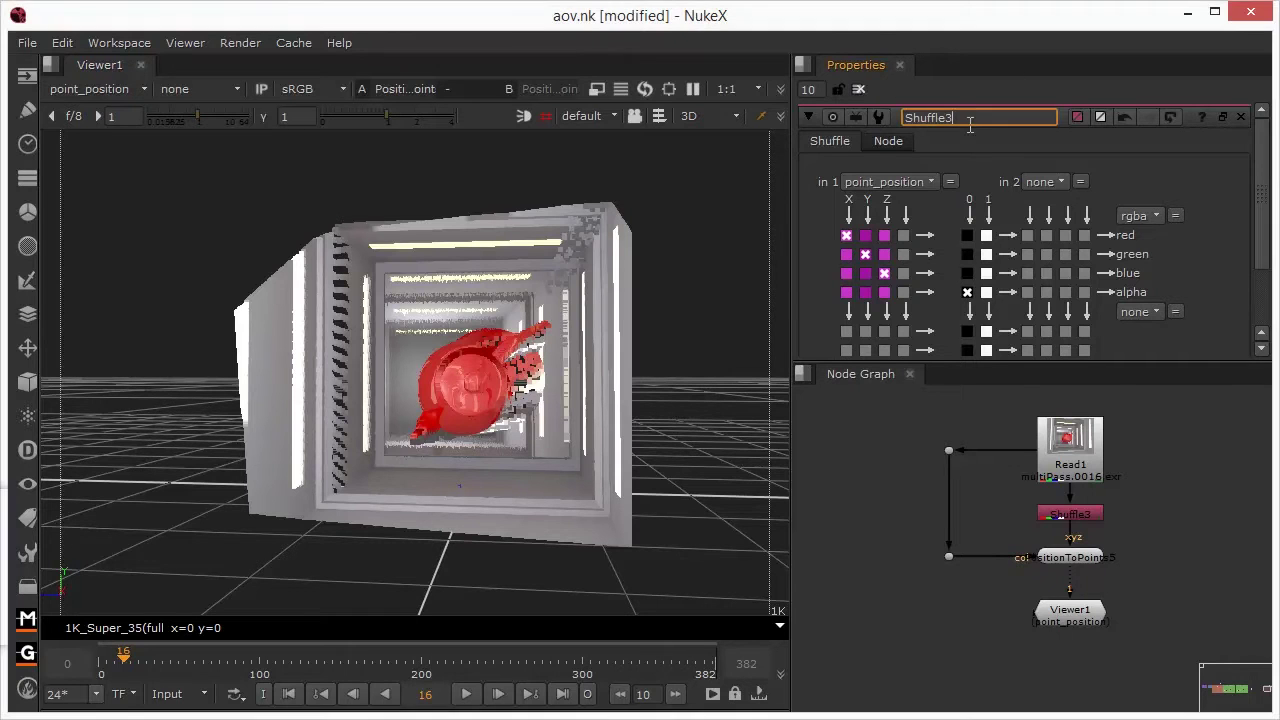
click(888, 141)
click(919, 185)
text(P)
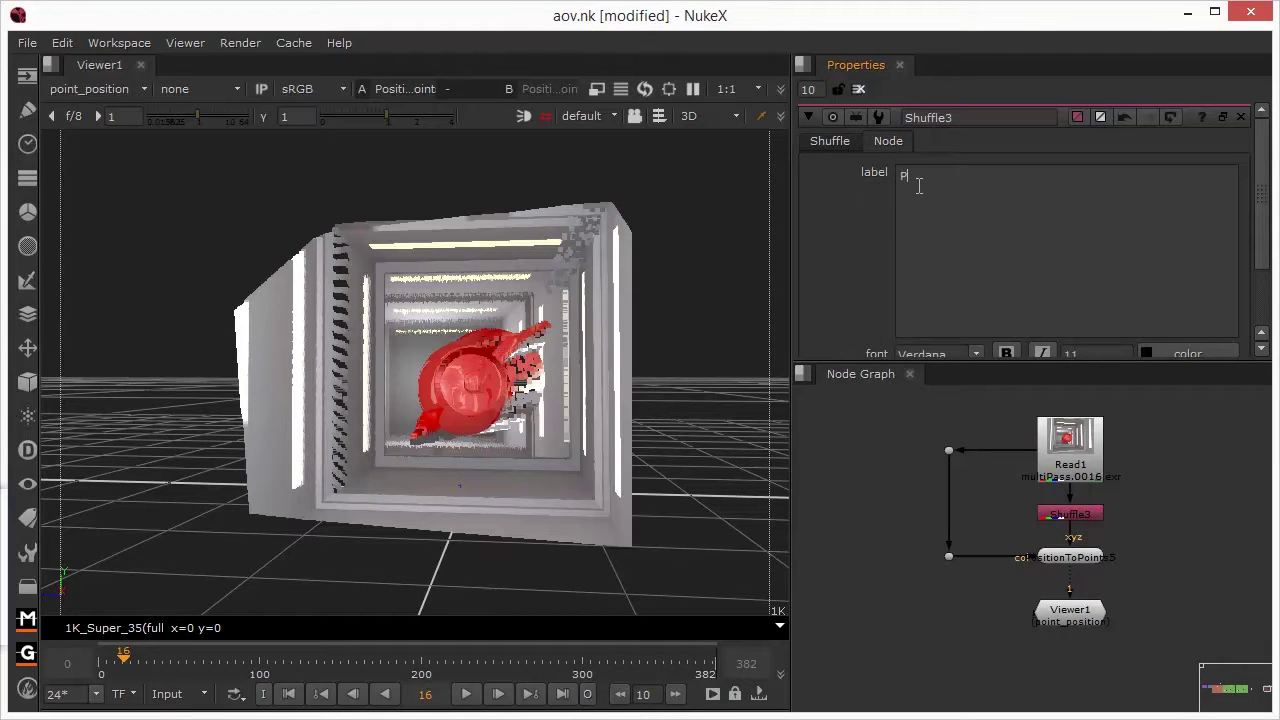
text(oint pos)
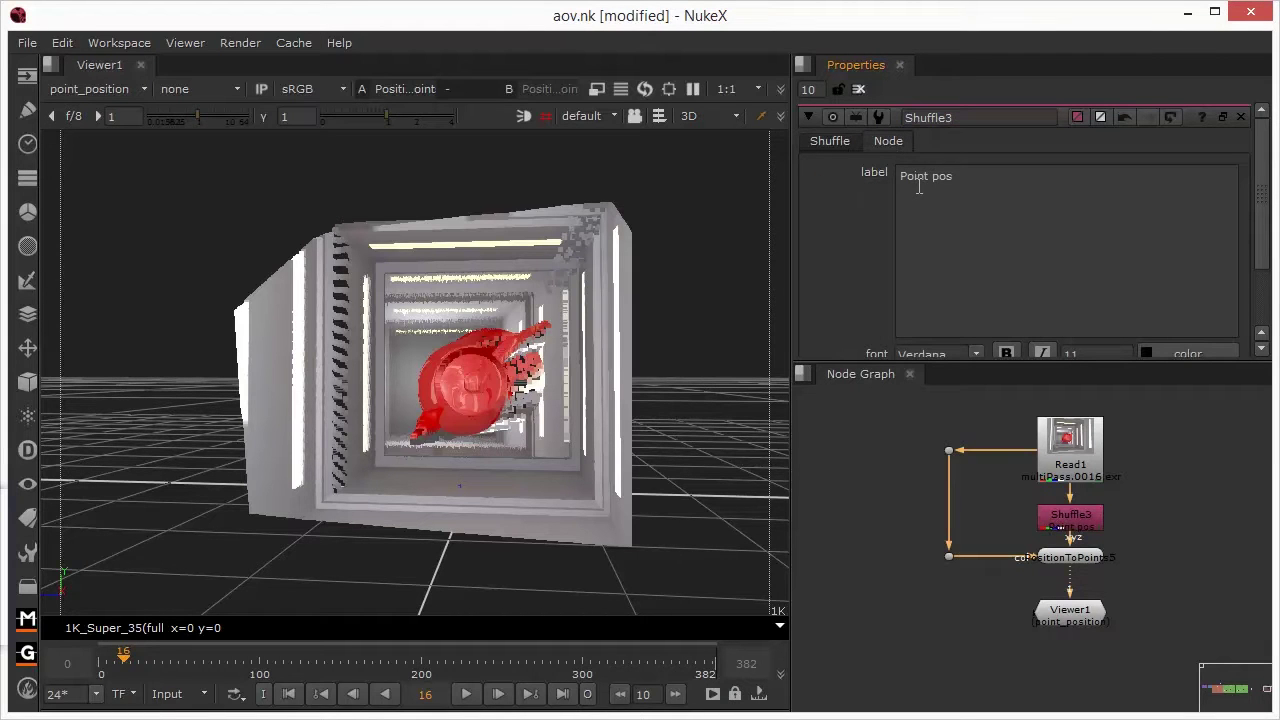
click(854, 240)
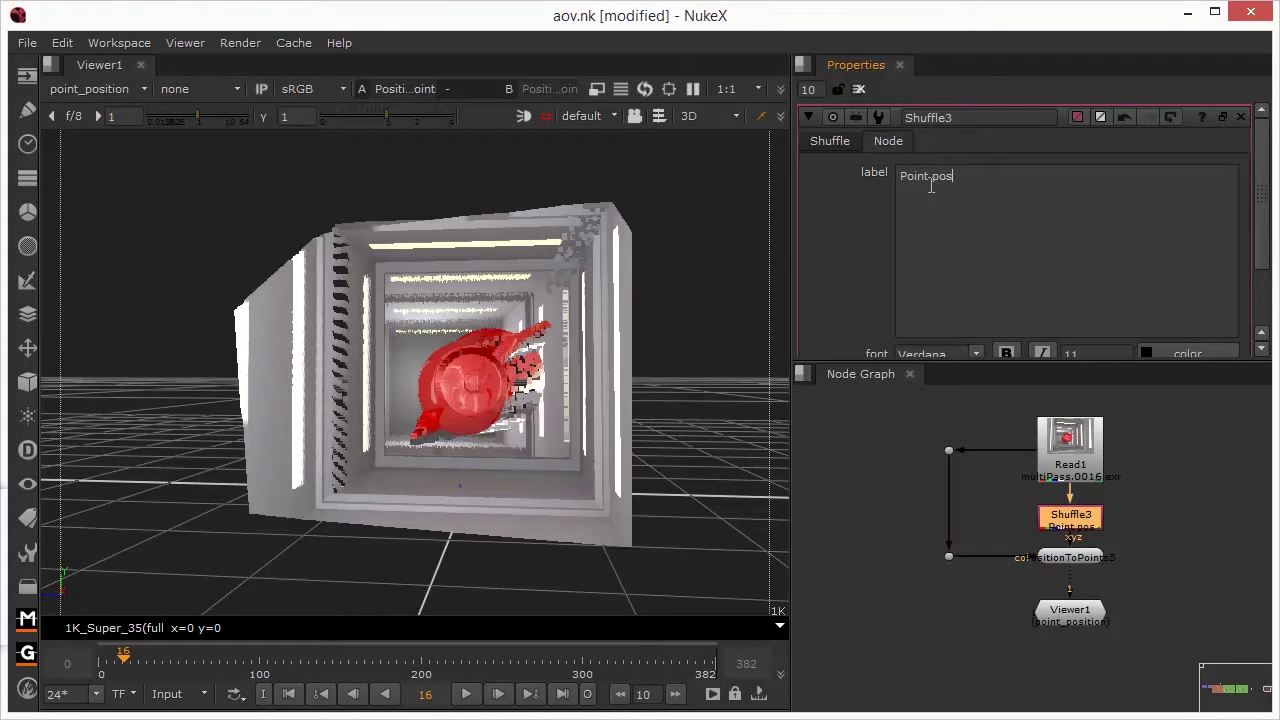
click(838, 141)
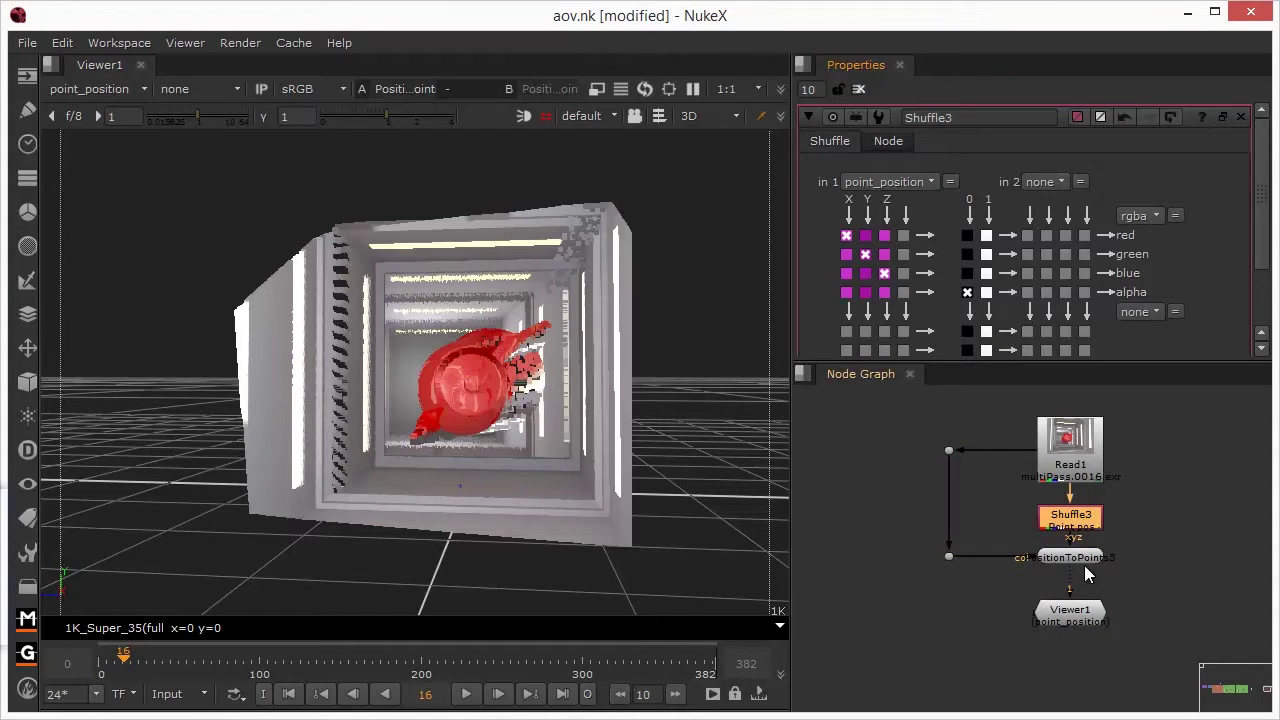
mouse_move(1068, 521)
mouse_down()
mouse_move(1005, 507)
mouse_move(1074, 514)
mouse_up()
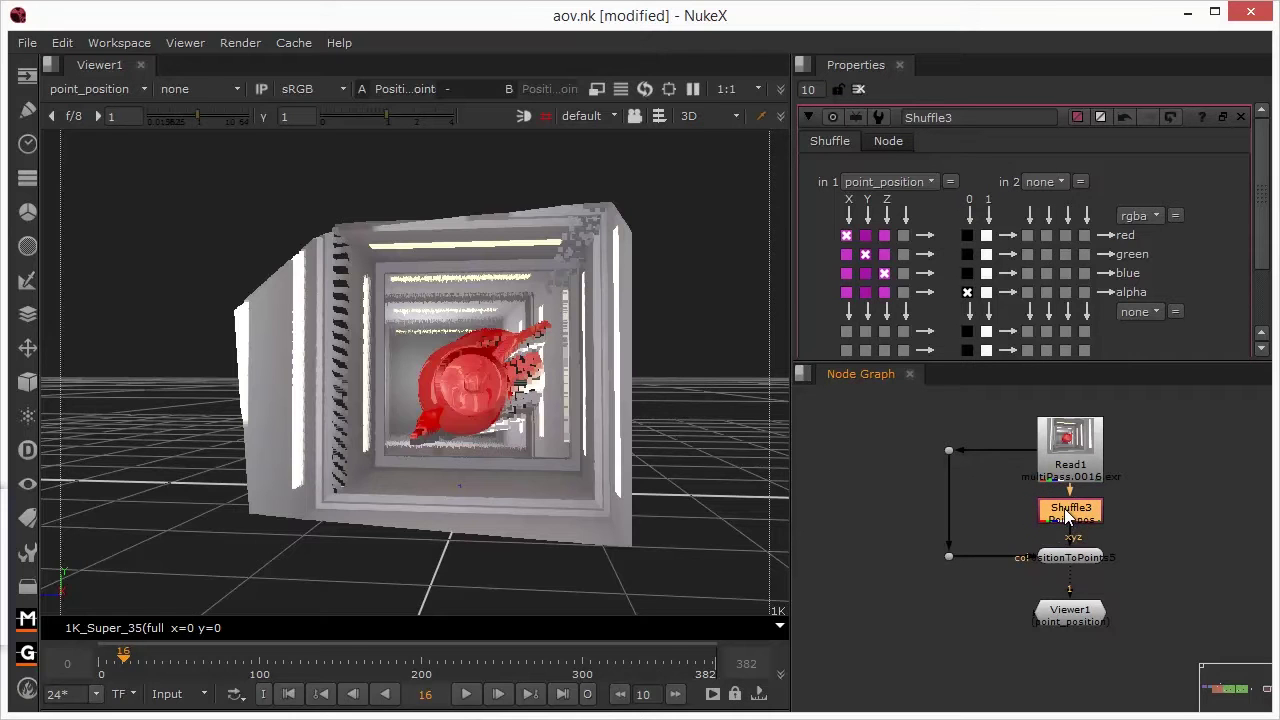
Paste a copy of the Point pos shuffle as Shuffle4, feed it from Read1, and place it beside Shuffle3.
key(ctrl+v)
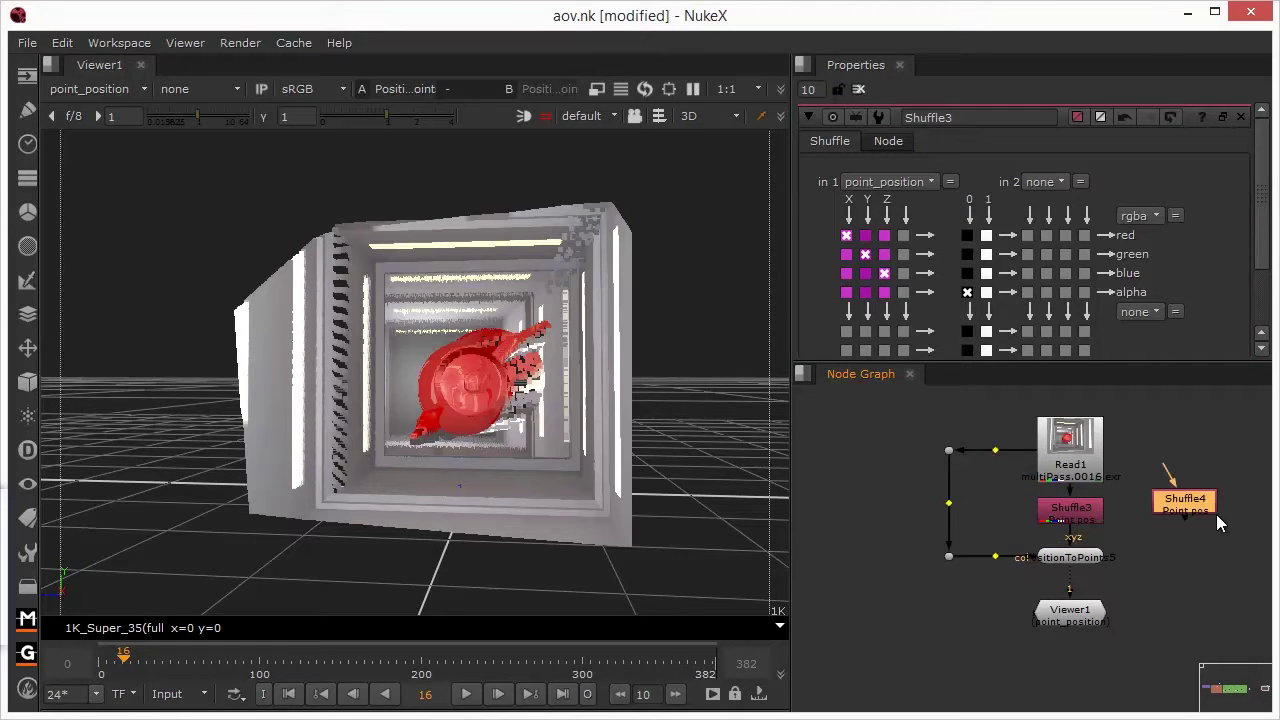
drag(1055, 468, 1055, 429)
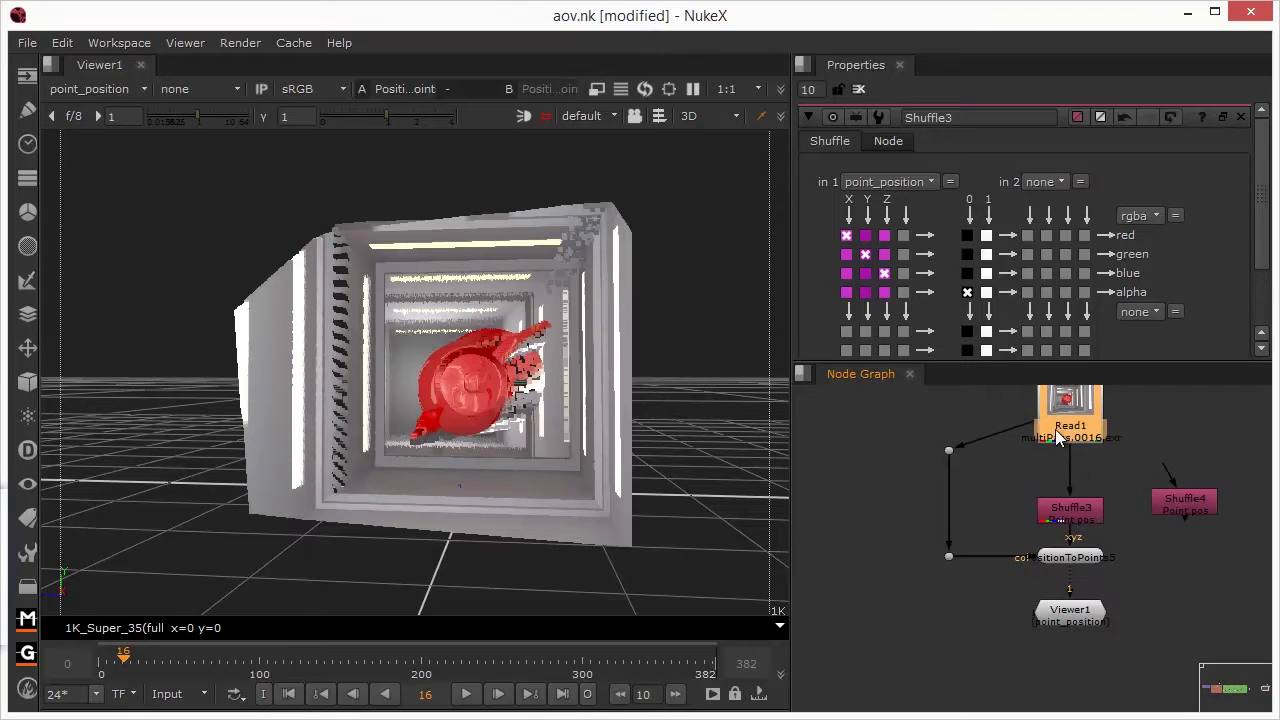
click(1091, 478)
drag(1167, 472, 1079, 467)
drag(1180, 508, 1162, 507)
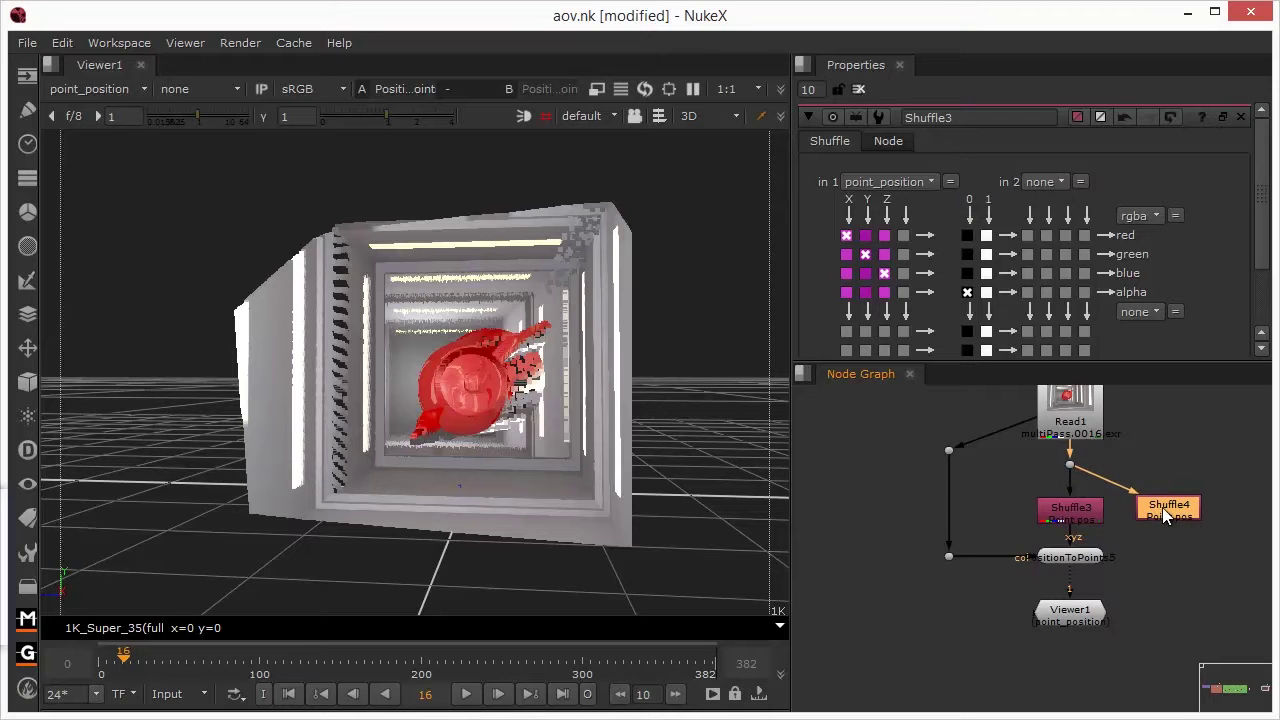
Replace Shuffle4's 'Point pos' label with 'Normals'.
double_click(1162, 507)
click(889, 141)
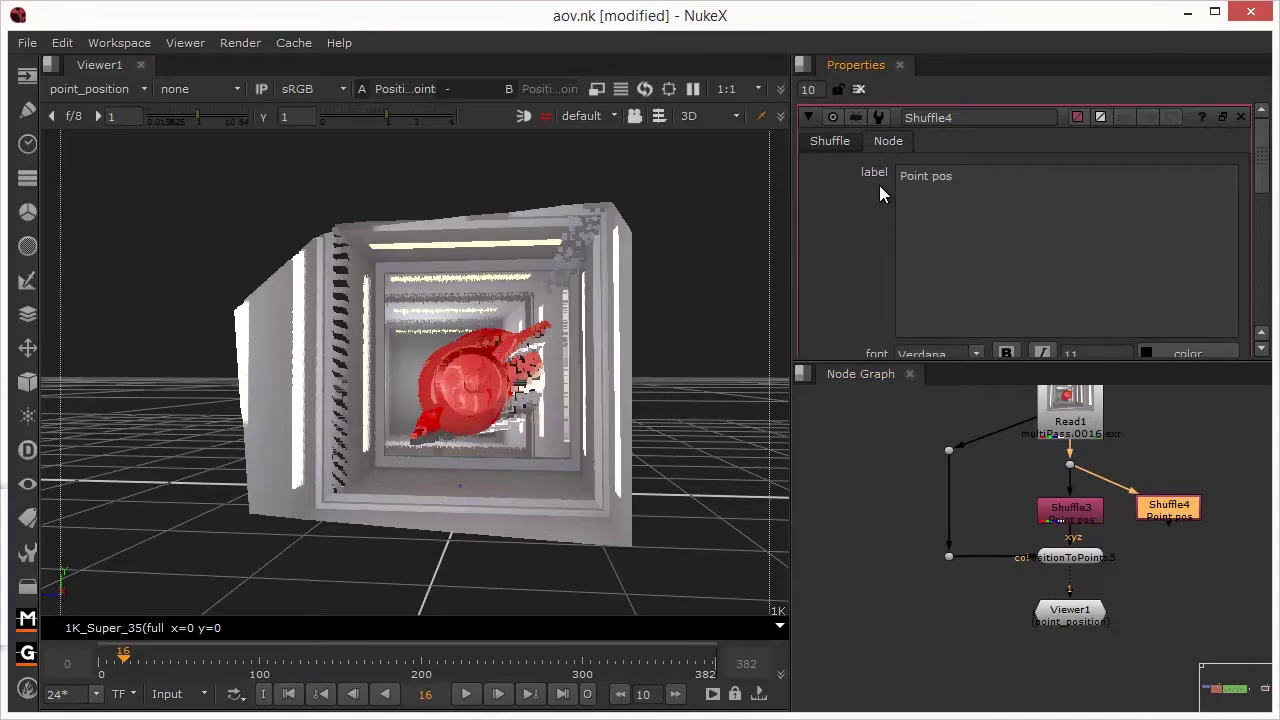
click(1043, 264)
drag(954, 177, 859, 180)
text(Normals)
Set Shuffle4's in 1 layer to normalWorld and move Viewer1 lower in the graph.
click(835, 139)
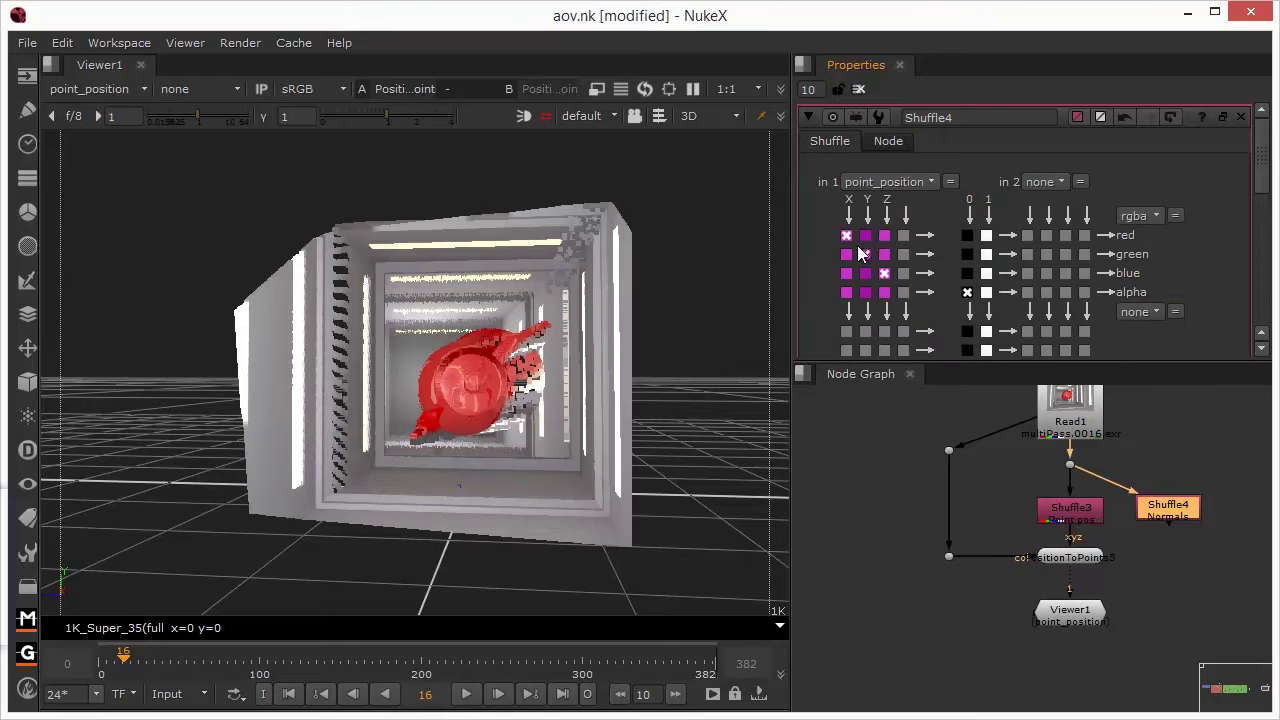
click(868, 186)
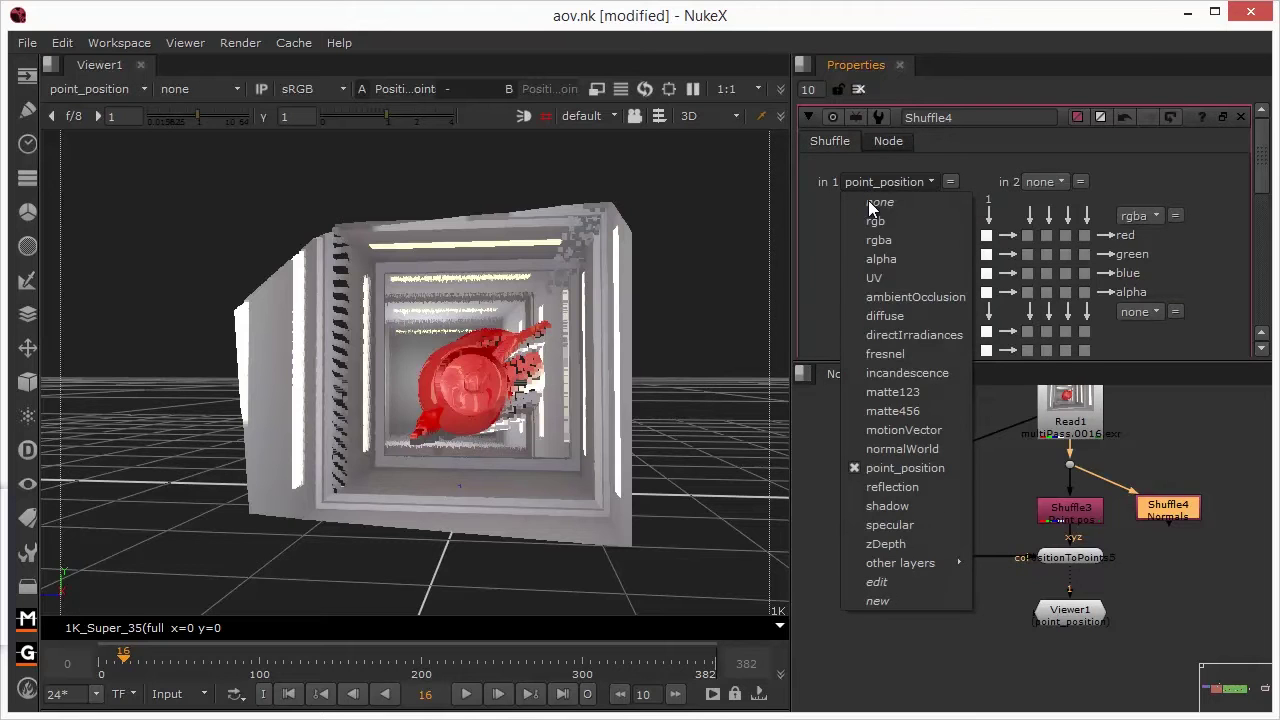
click(897, 451)
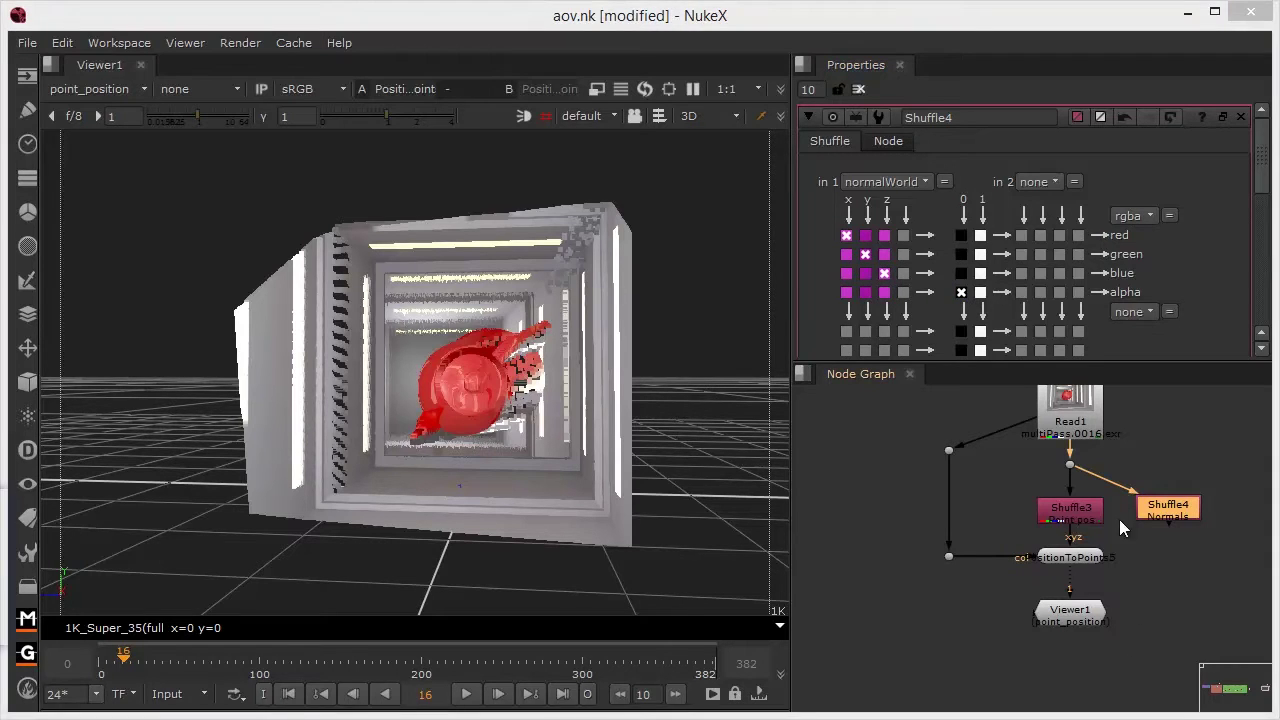
mouse_move(1075, 612)
mouse_down()
mouse_move(1072, 680)
mouse_move(1063, 618)
mouse_up()
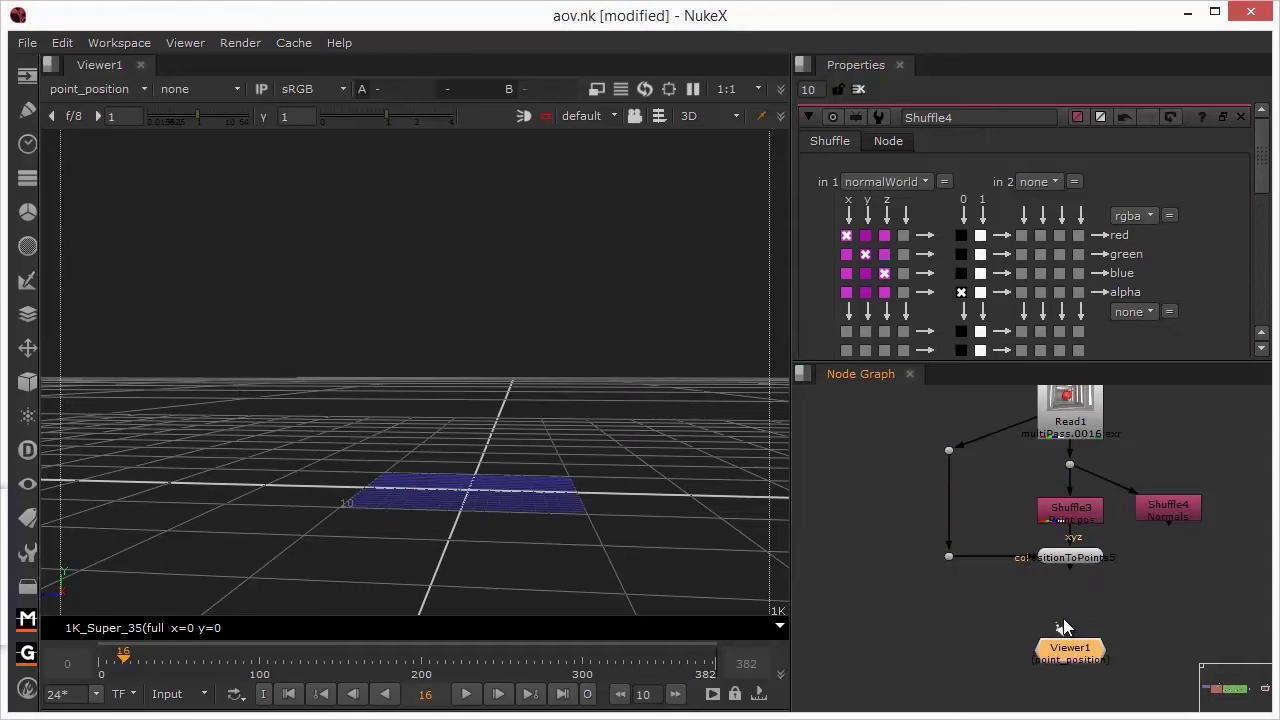
View Shuffle4's normalWorld output in rgba, framing the red, green and blue normals image.
click(1165, 508)
key(1)
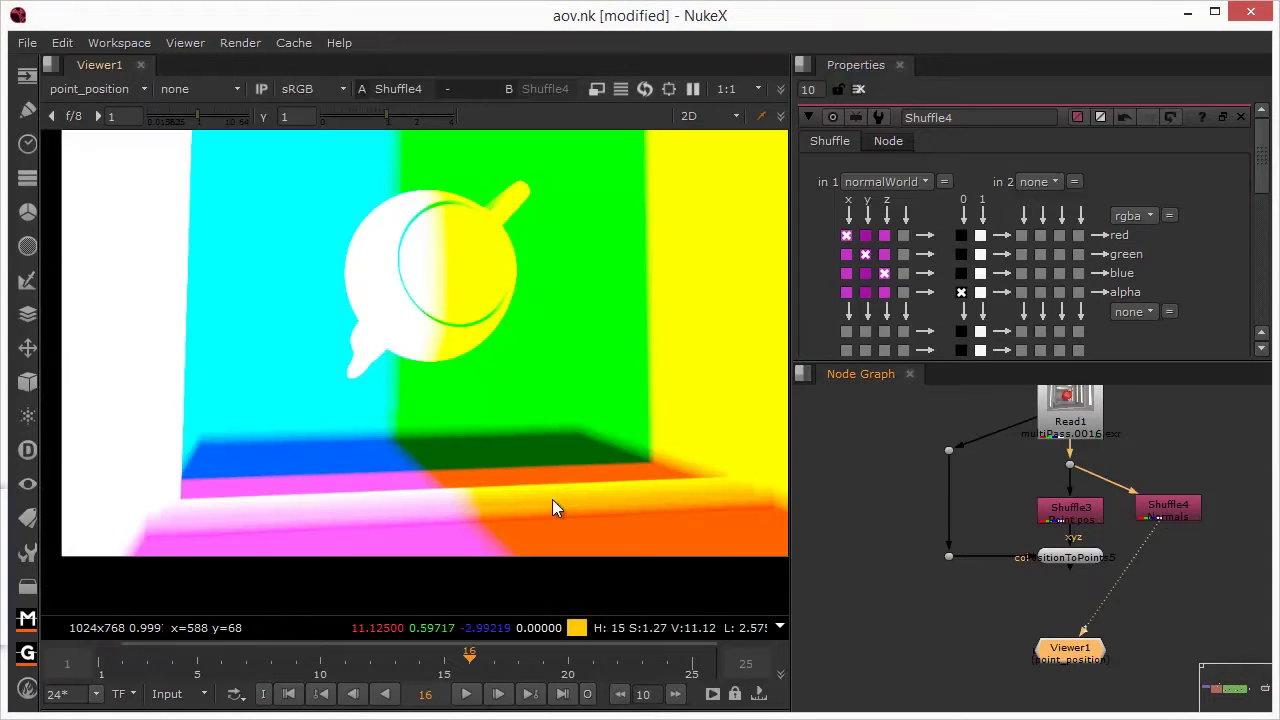
click(96, 88)
click(97, 147)
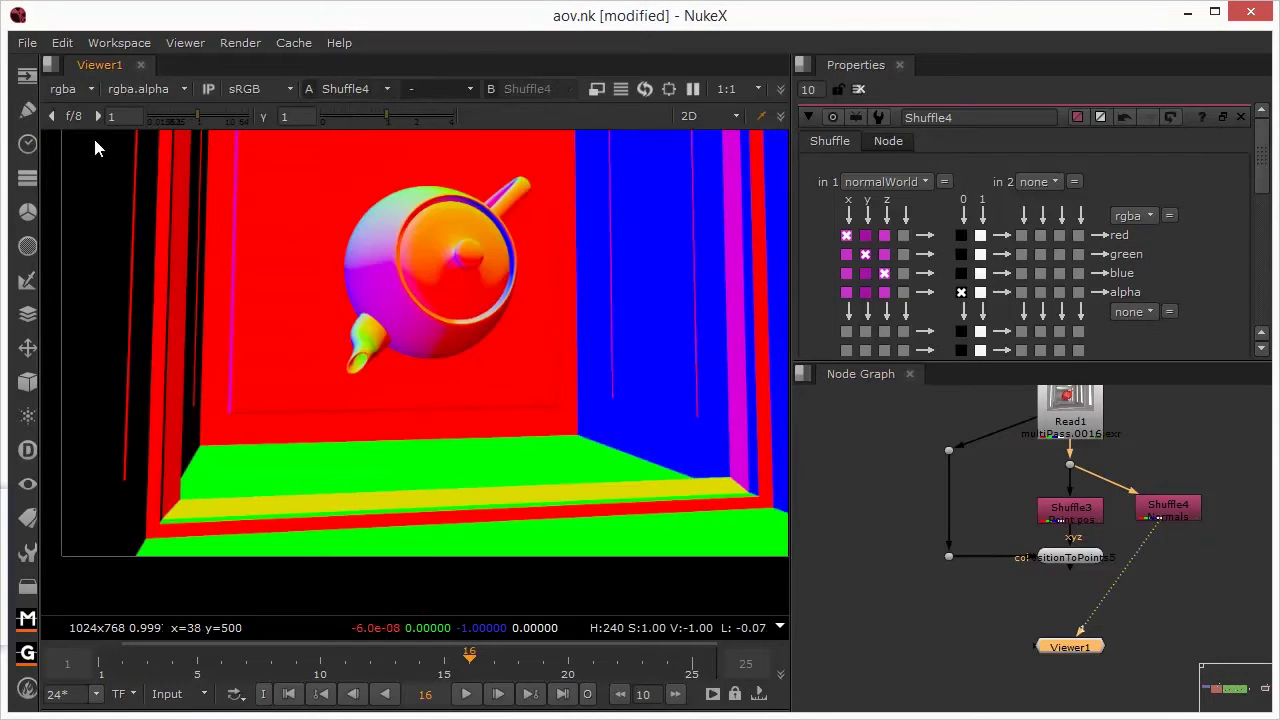
scroll(590, 345, down, 3)
scroll(511, 444, up, 1)
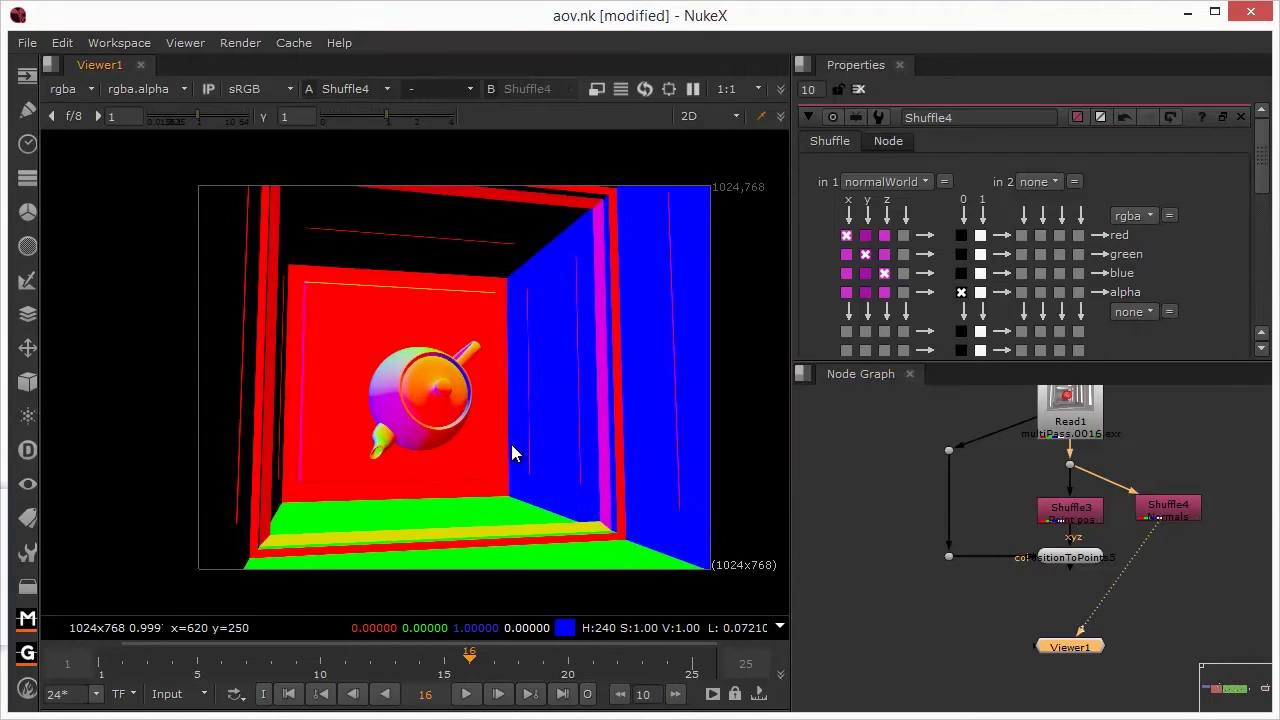
mouse_move(511, 444)
middle_down()
mouse_move(494, 453)
mouse_move(488, 437)
middle_up()
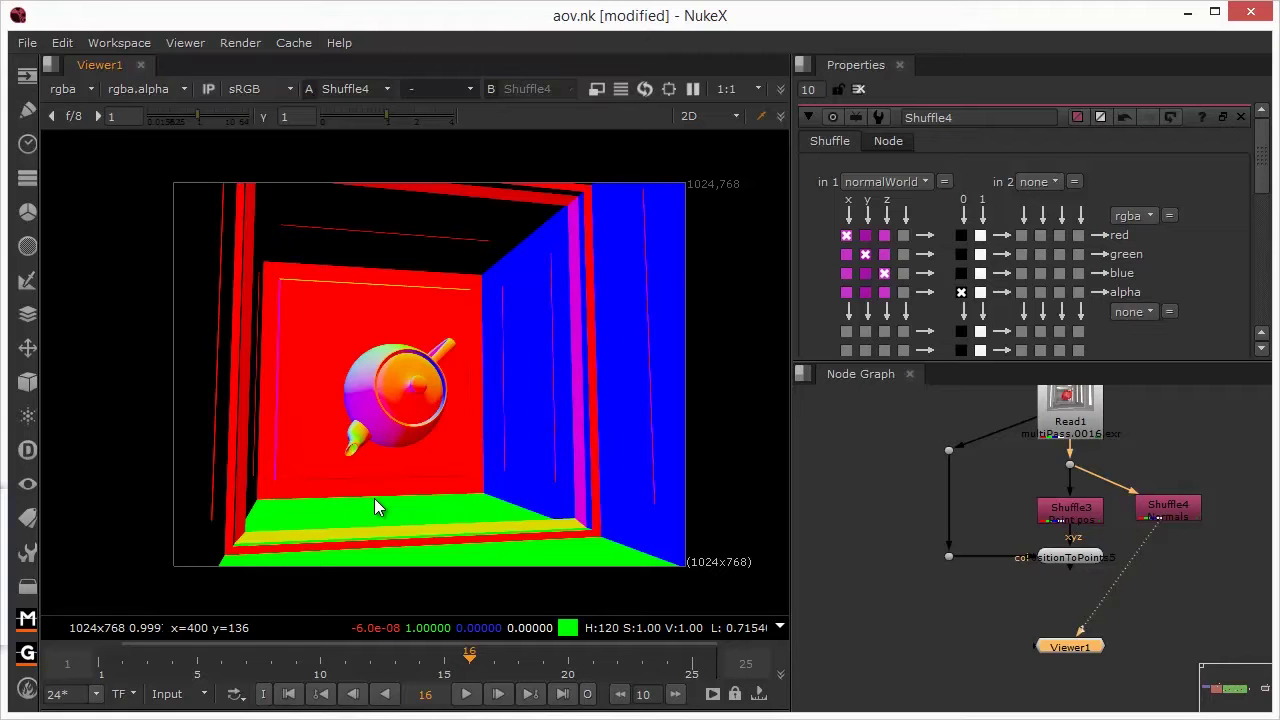
scroll(374, 498, down, 1)
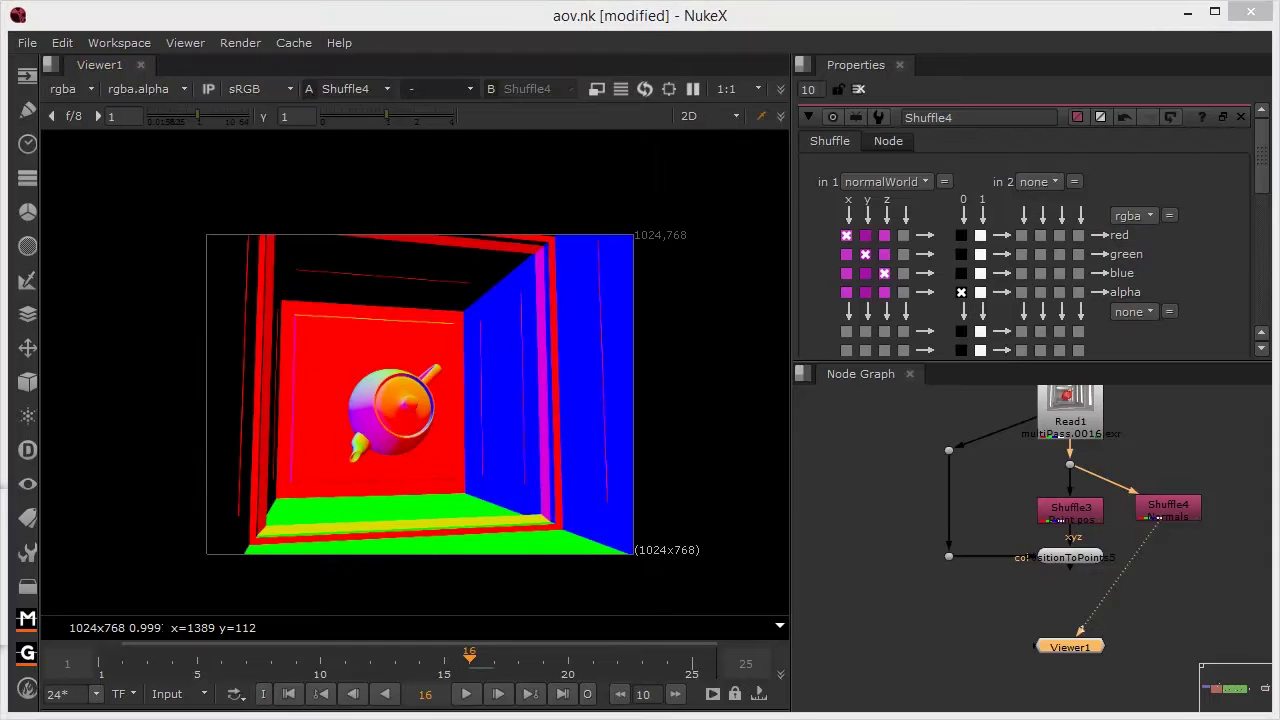
Remove the Roto nodes that were accidentally created.
click(840, 604)
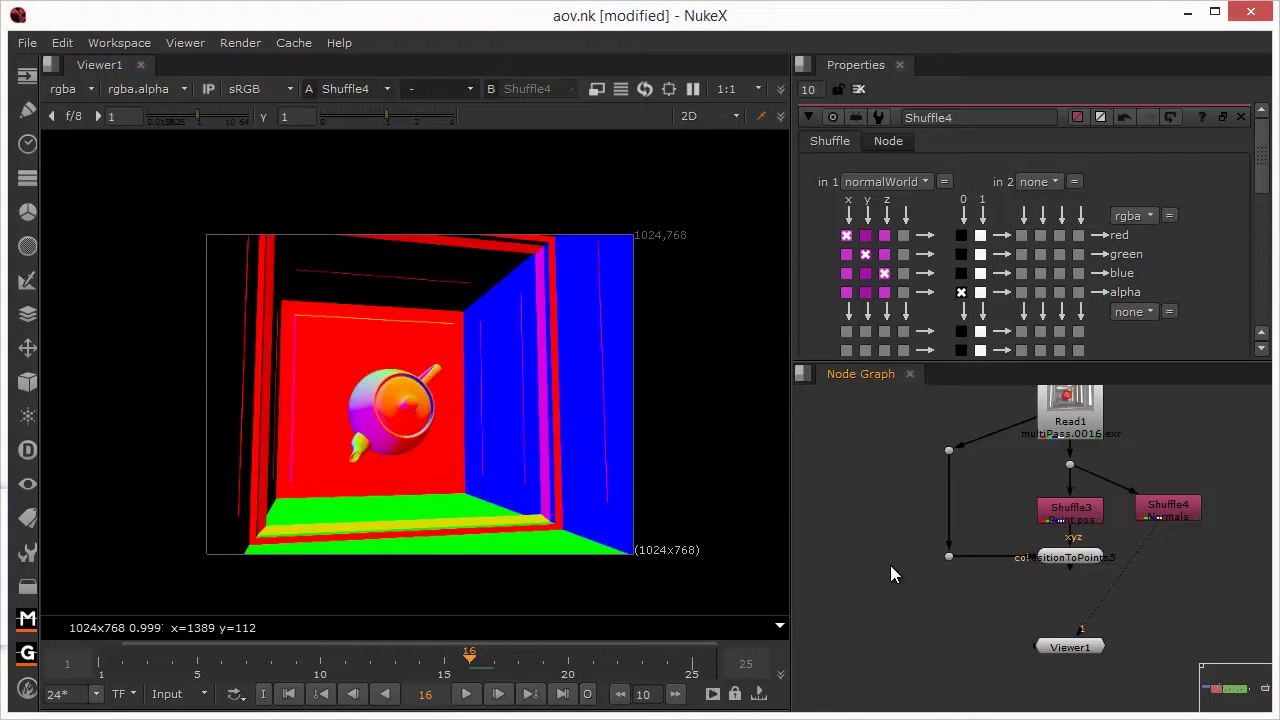
text(oit)
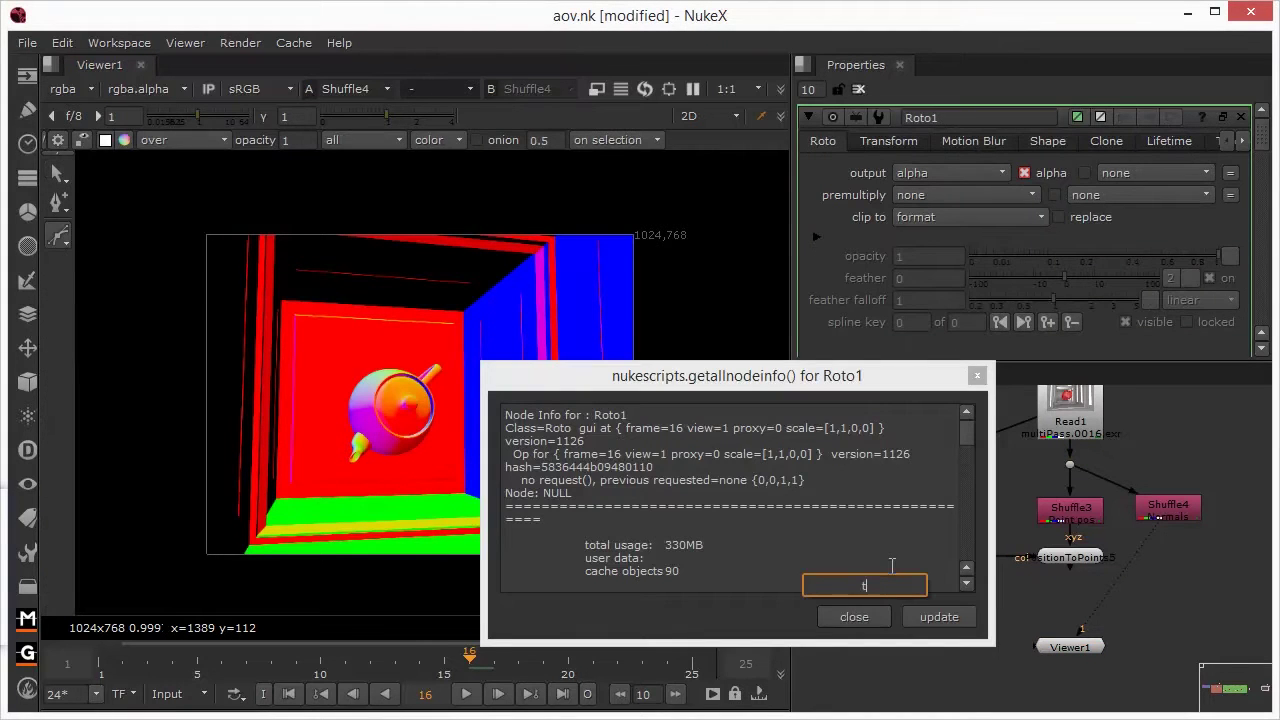
click(874, 616)
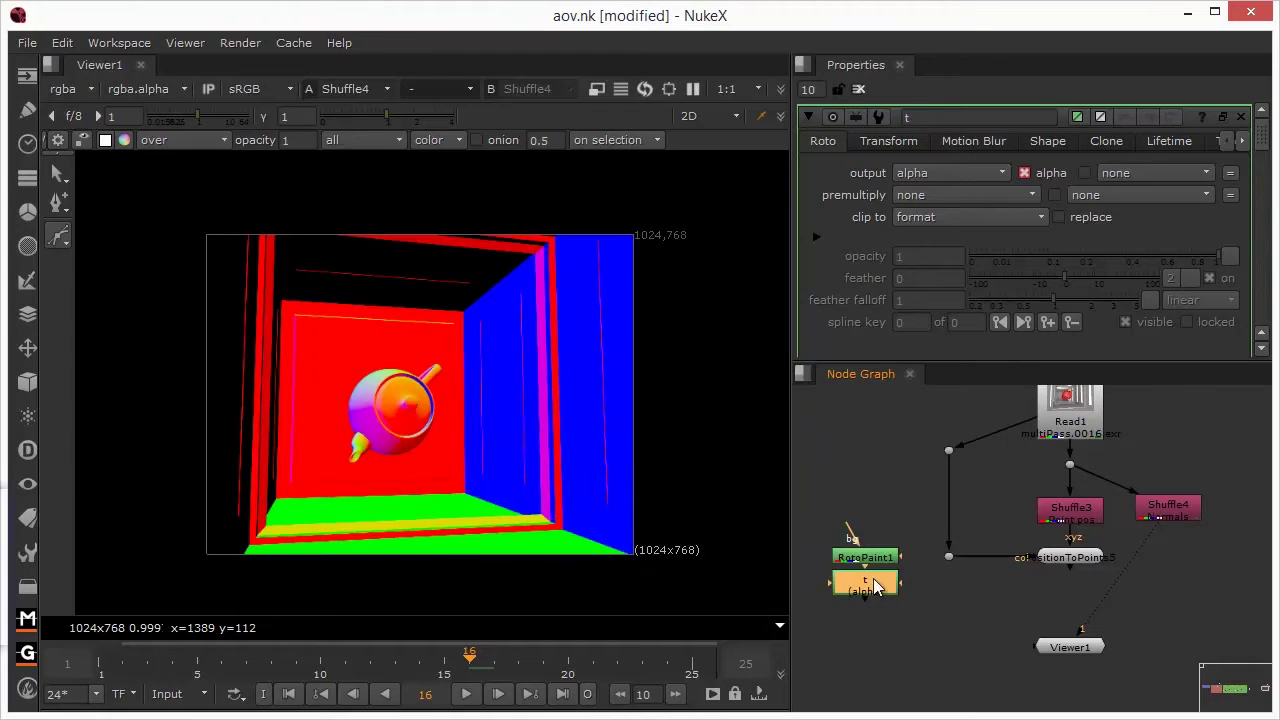
drag(903, 600, 820, 517)
key(Delete)
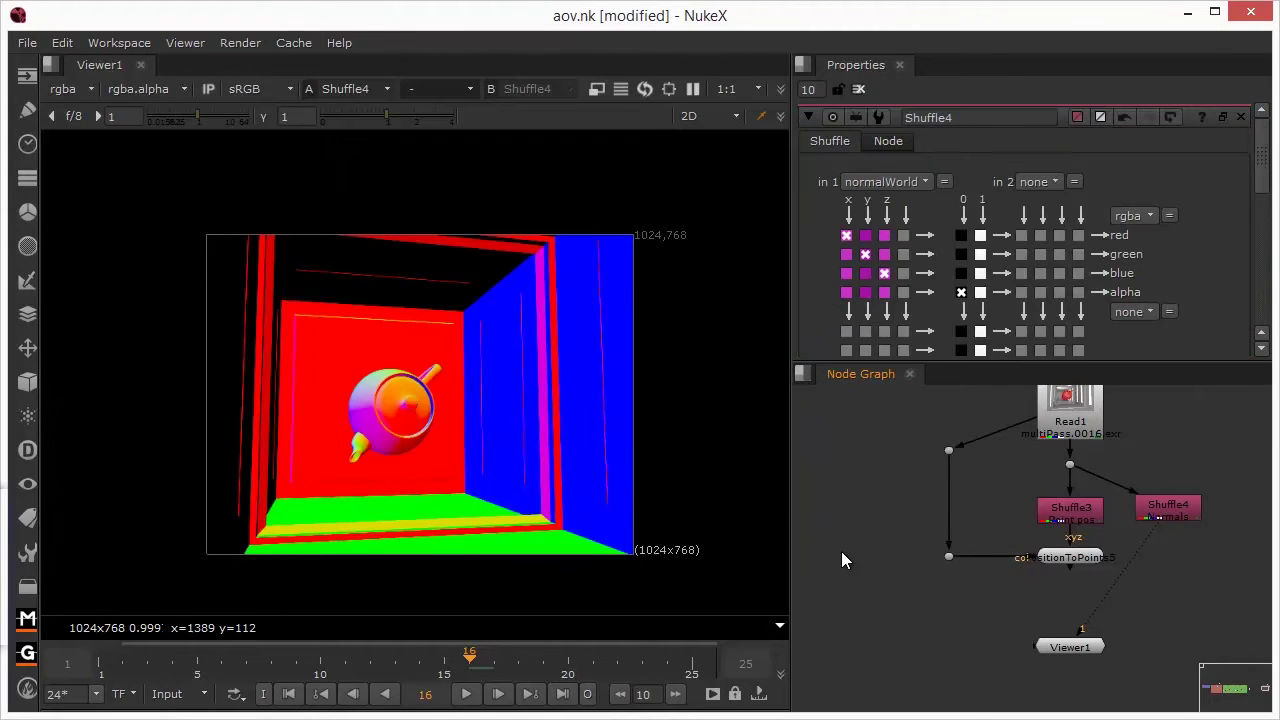
Create a Point light node and a Scene node.
key(Tab)
text(point)
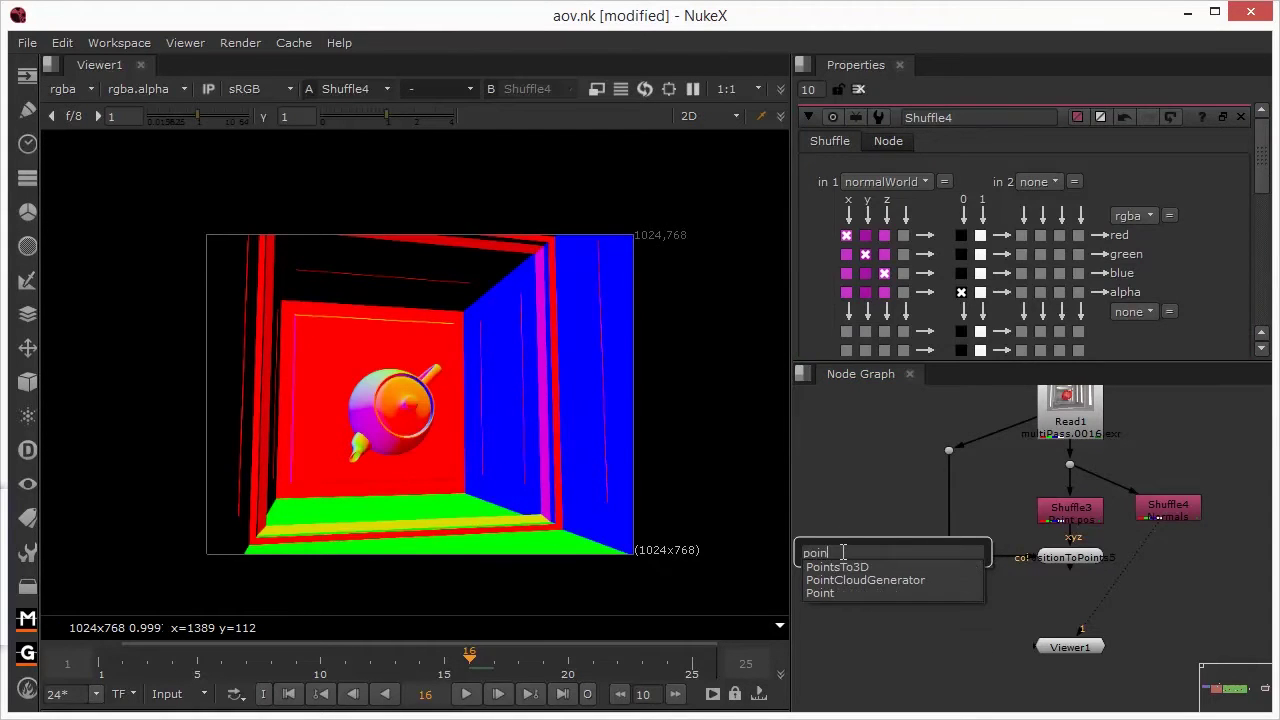
click(819, 593)
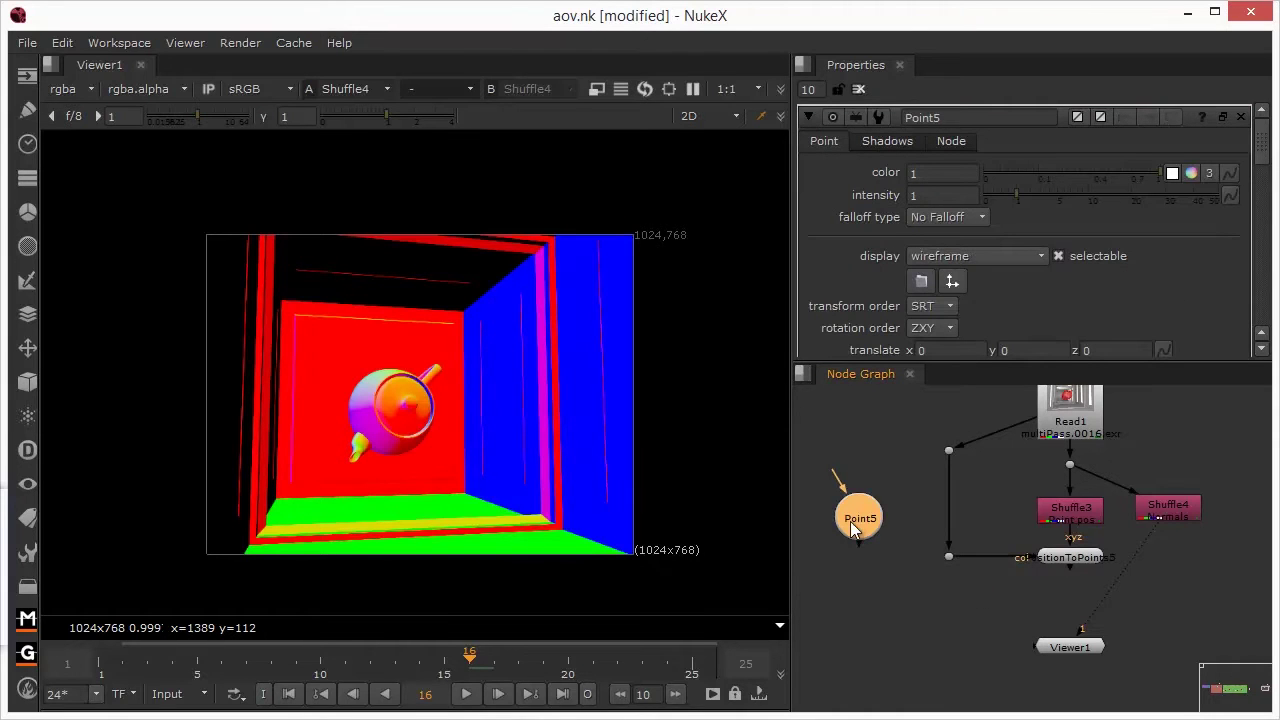
key(Tab)
text(scene)
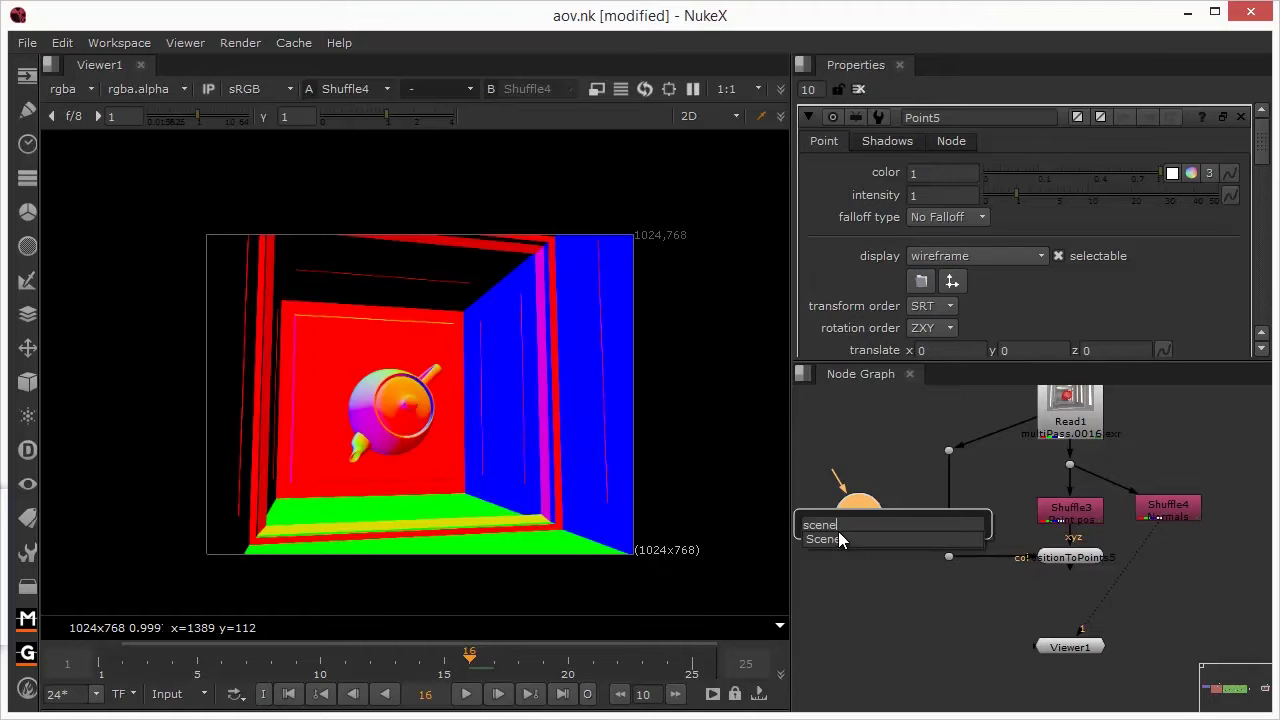
click(840, 539)
Add Camera4 and stack it between Point5 and Scene4.
key(Tab)
text(cam)
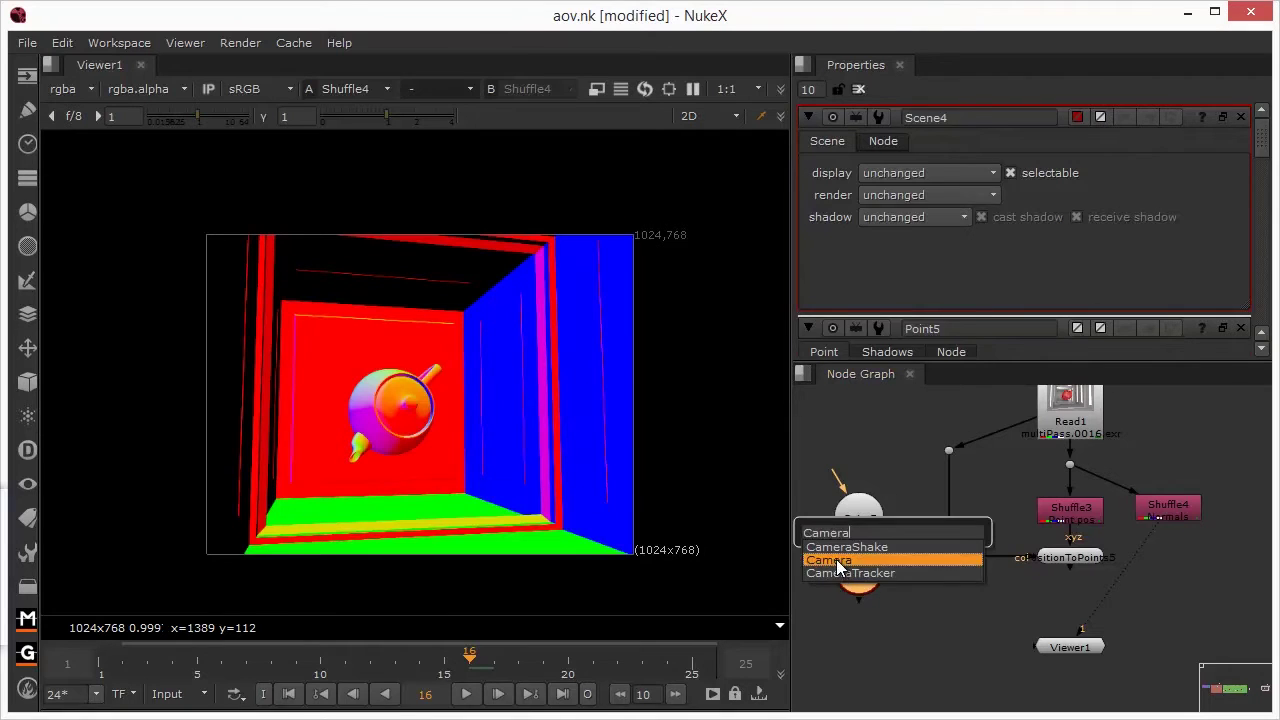
click(836, 560)
drag(856, 568, 850, 641)
drag(857, 546, 892, 624)
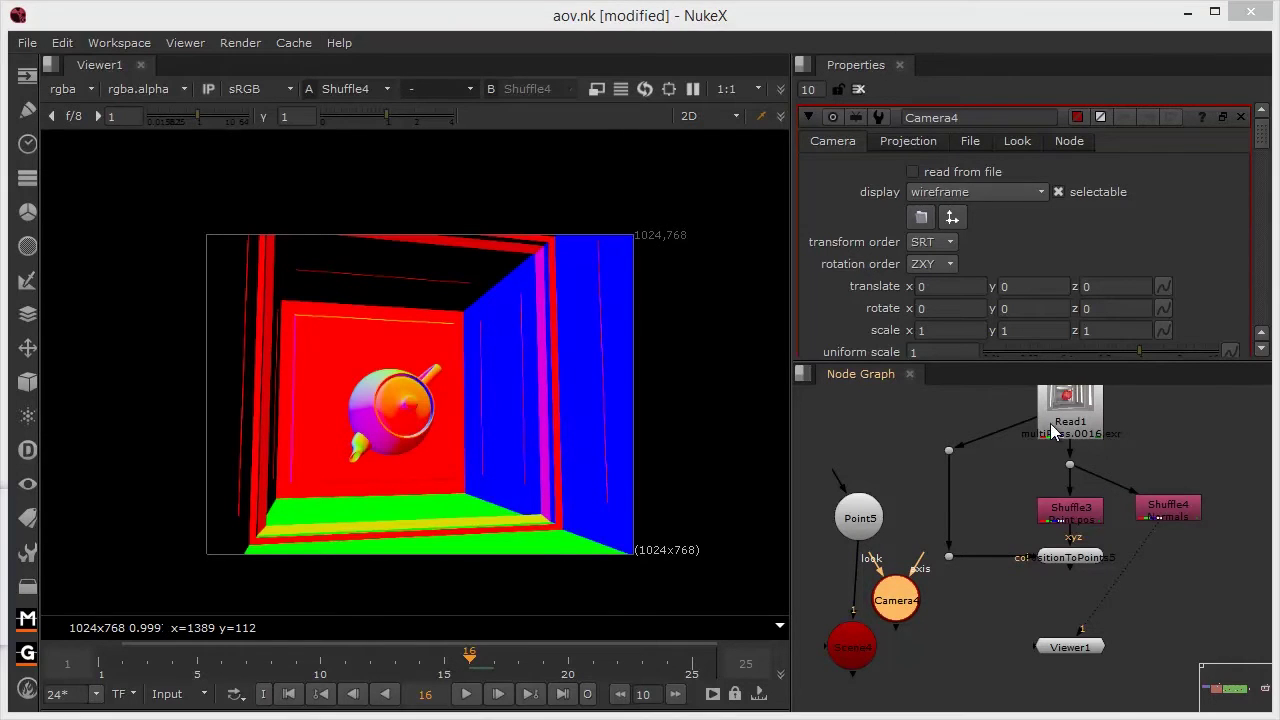
Reposition Read1, reconnect its output to the dot, and shift Shuffle4 up.
click(993, 484)
scroll(1005, 481, down, 2)
scroll(1019, 484, up, 3)
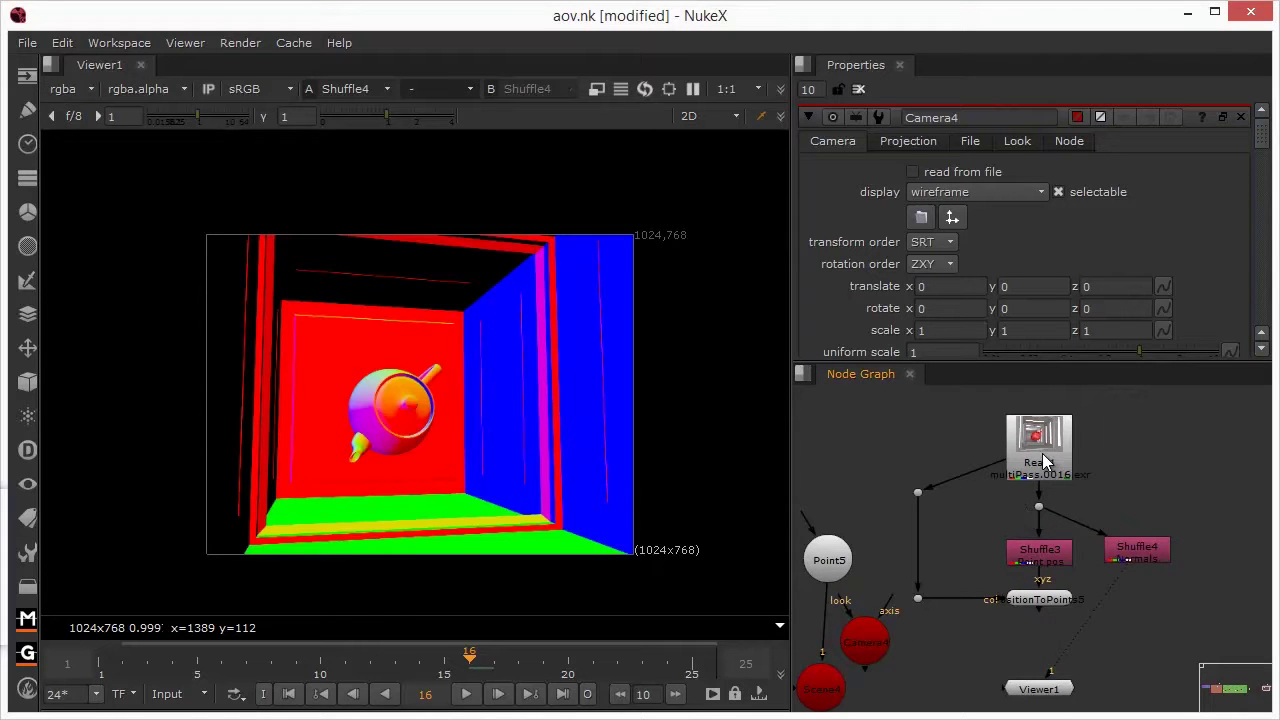
drag(1033, 472, 996, 456)
drag(937, 496, 1017, 492)
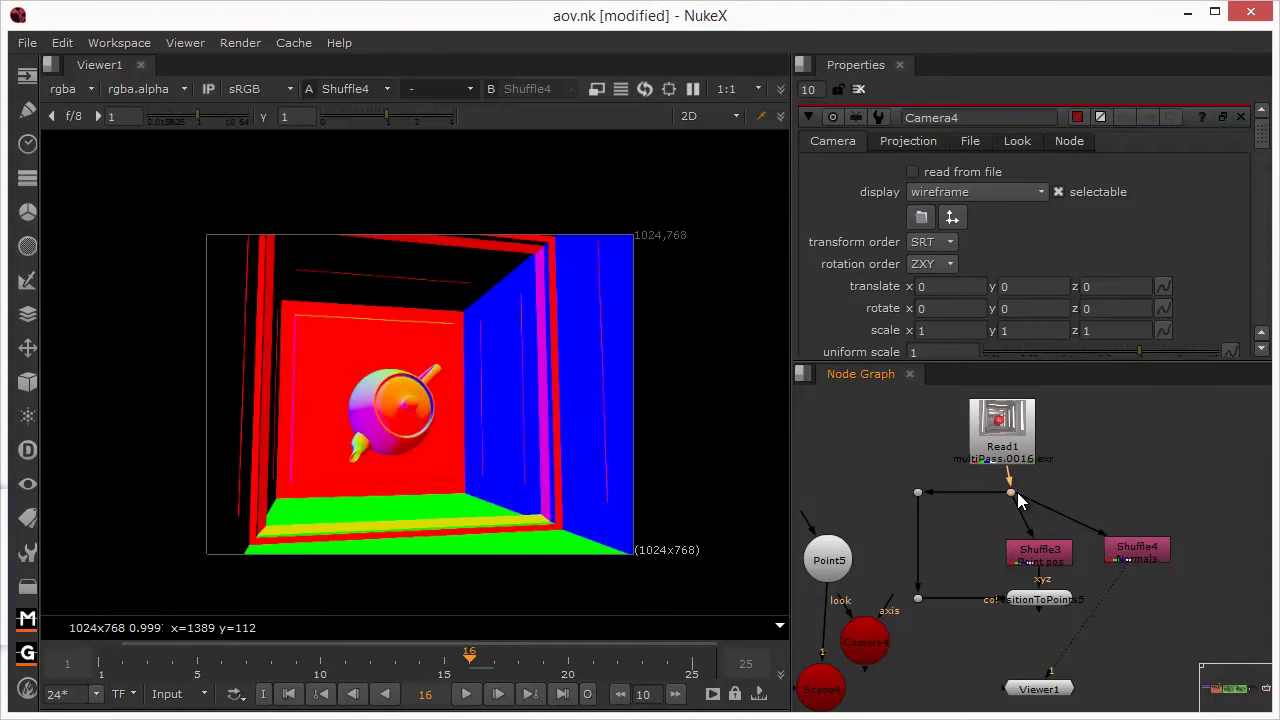
drag(1123, 556, 1134, 512)
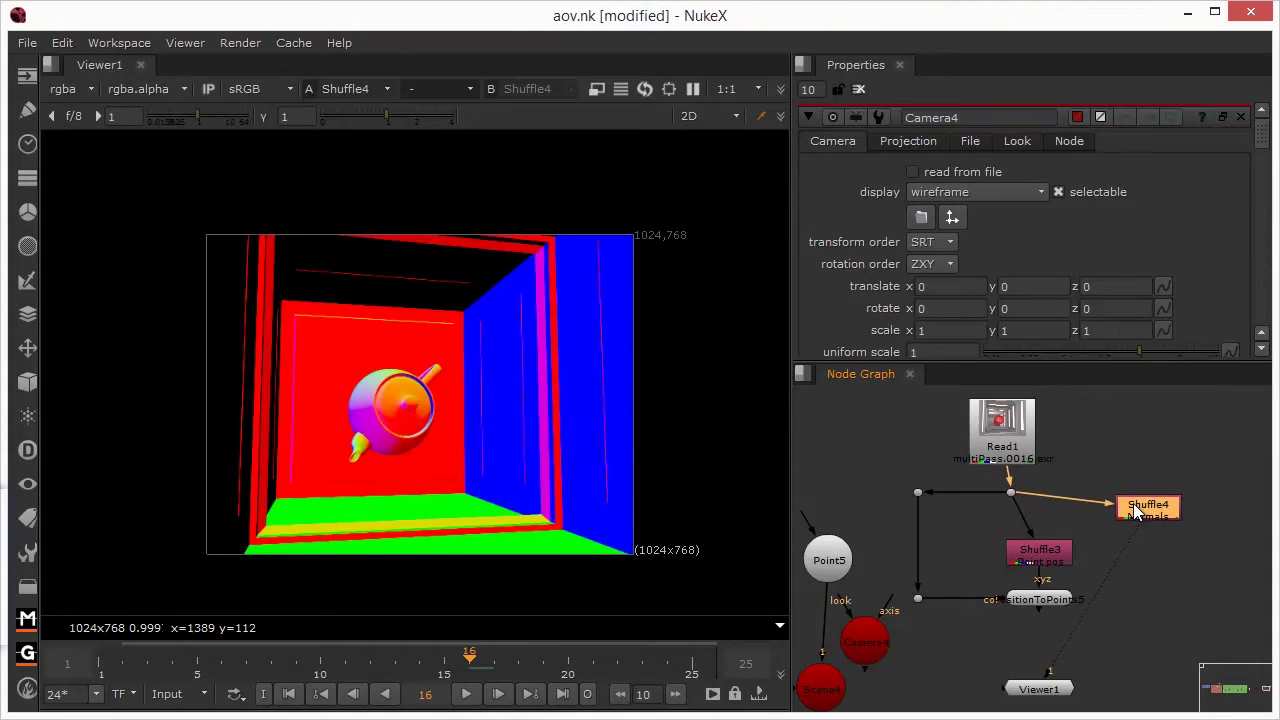
Move Point5, Camera4 and Scene4 right, both Shuffles left, and Viewer1 to the bottom-left.
drag(885, 502, 795, 700)
drag(900, 436, 808, 690)
drag(908, 543, 1223, 491)
middle_drag(1079, 520, 1105, 629)
drag(1010, 572, 819, 526)
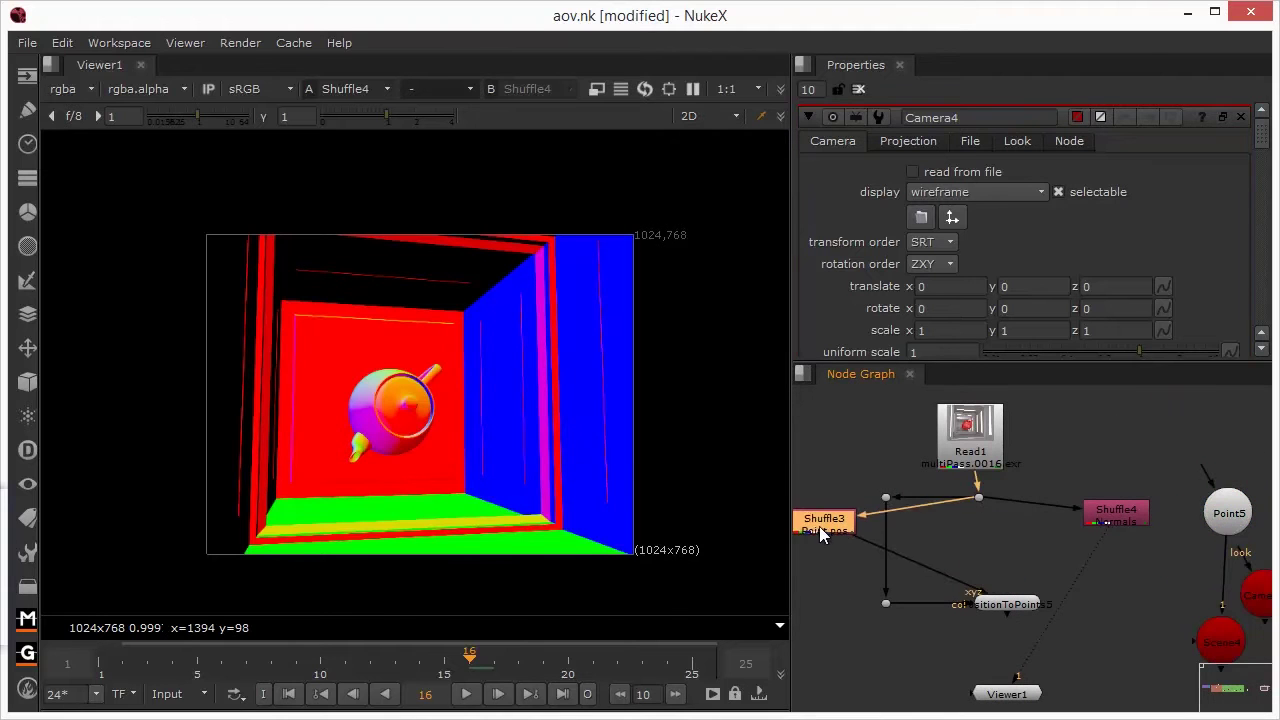
drag(1120, 515, 845, 460)
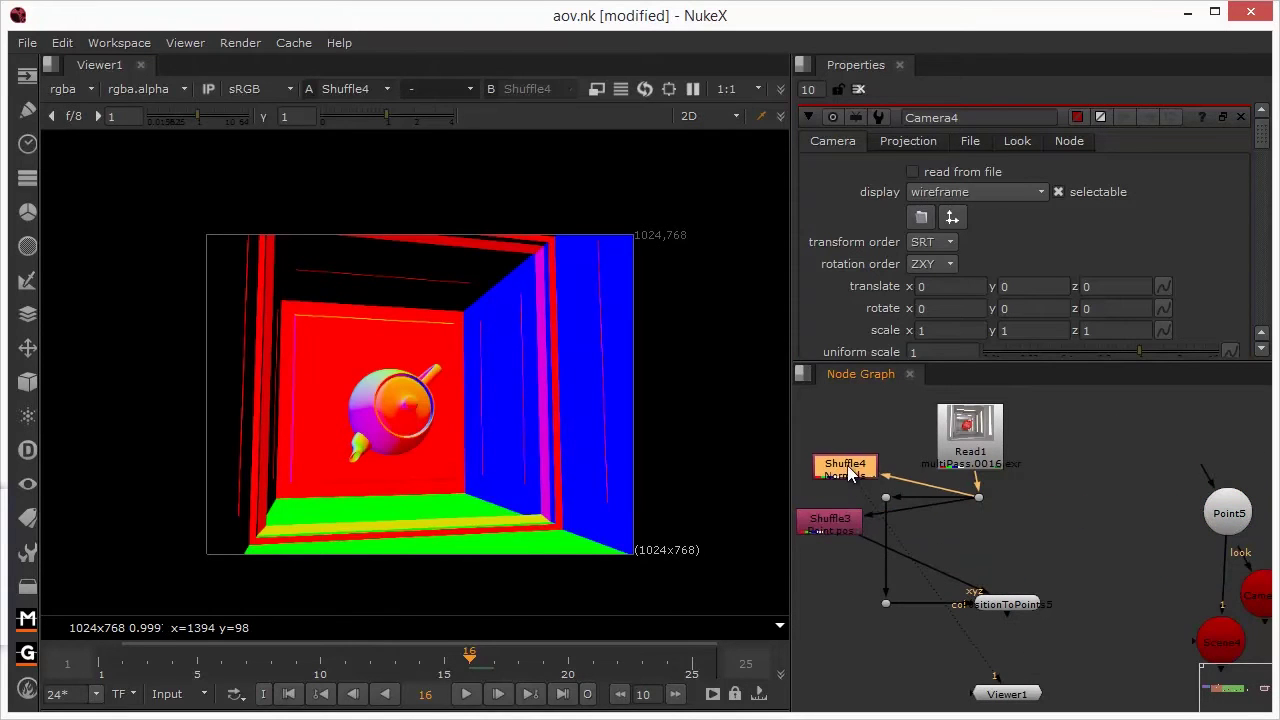
drag(1020, 697, 848, 686)
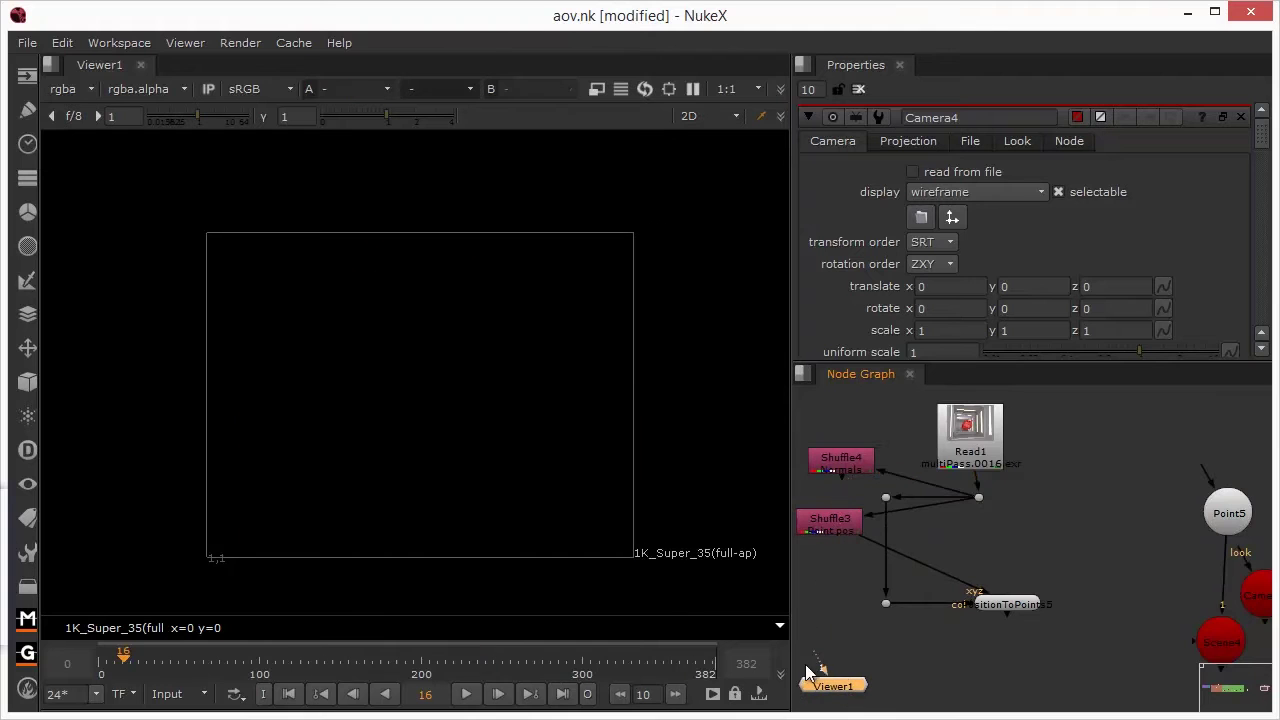
Disconnect the viewer and delete the spare dots so Read1 feeds PositionToPoints5 directly.
key(ctrl+d)
drag(895, 609, 1065, 542)
drag(885, 603, 1033, 679)
drag(882, 496, 1130, 580)
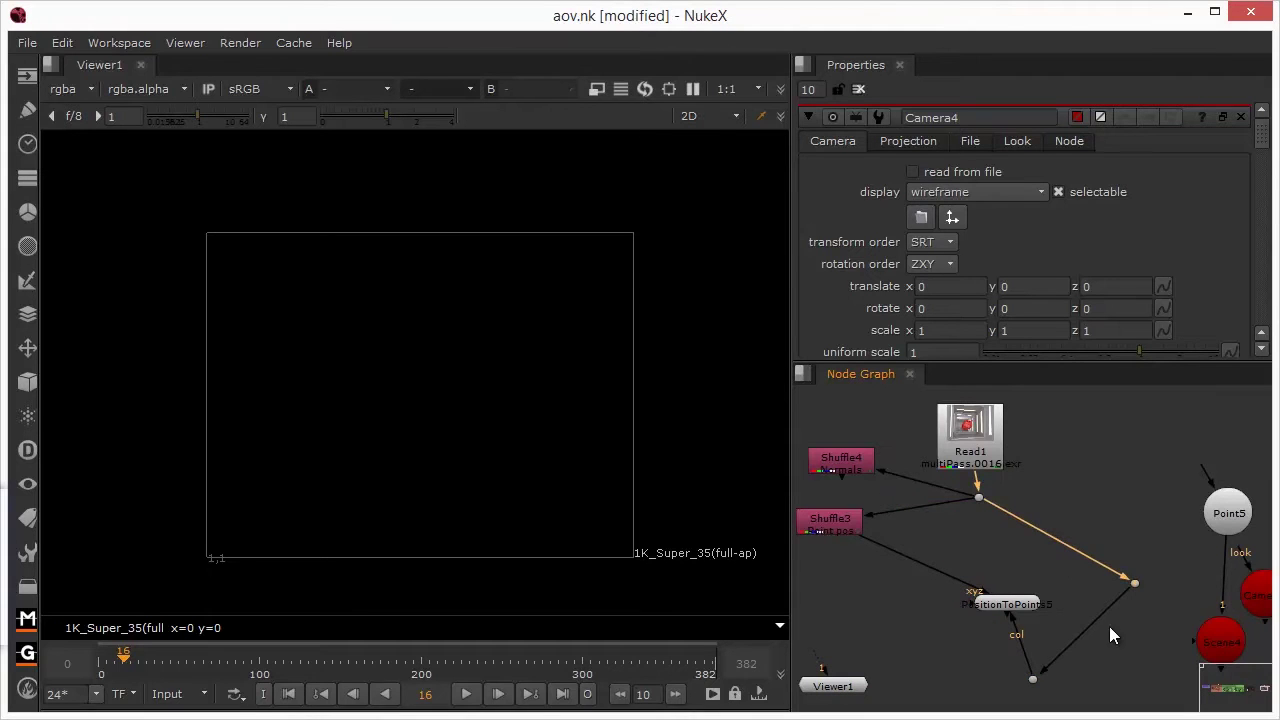
key(Delete)
click(1033, 679)
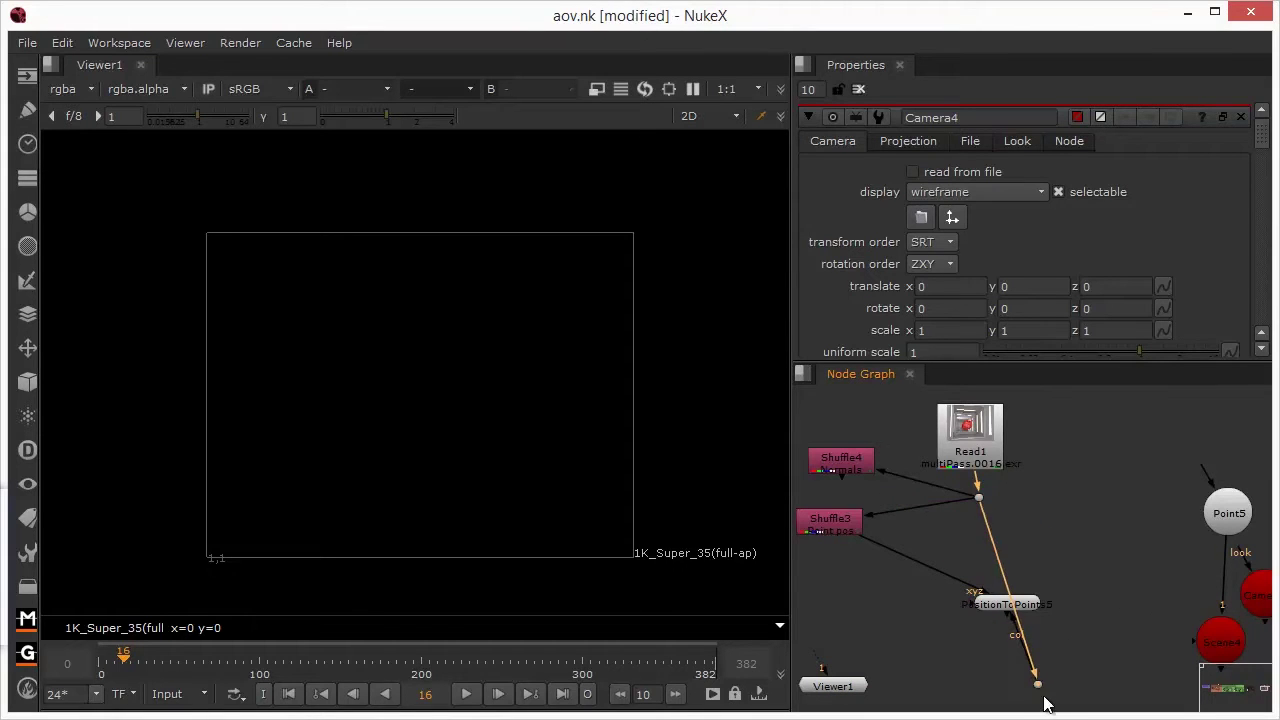
key(Delete)
Realign Read1 and the Shuffles, and add a Dot on Read1's branch into Shuffle4.
drag(1012, 604, 985, 535)
drag(965, 432, 974, 432)
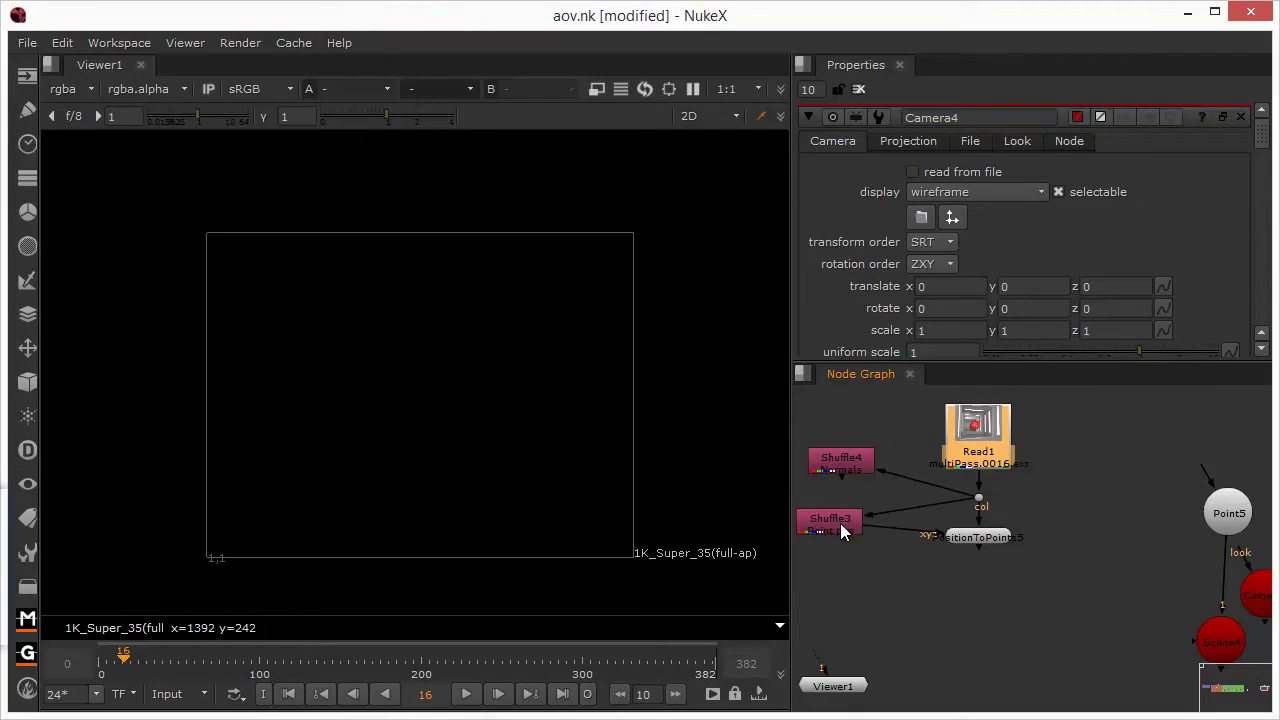
drag(840, 523, 903, 610)
drag(842, 458, 875, 529)
ctrl+click(929, 493)
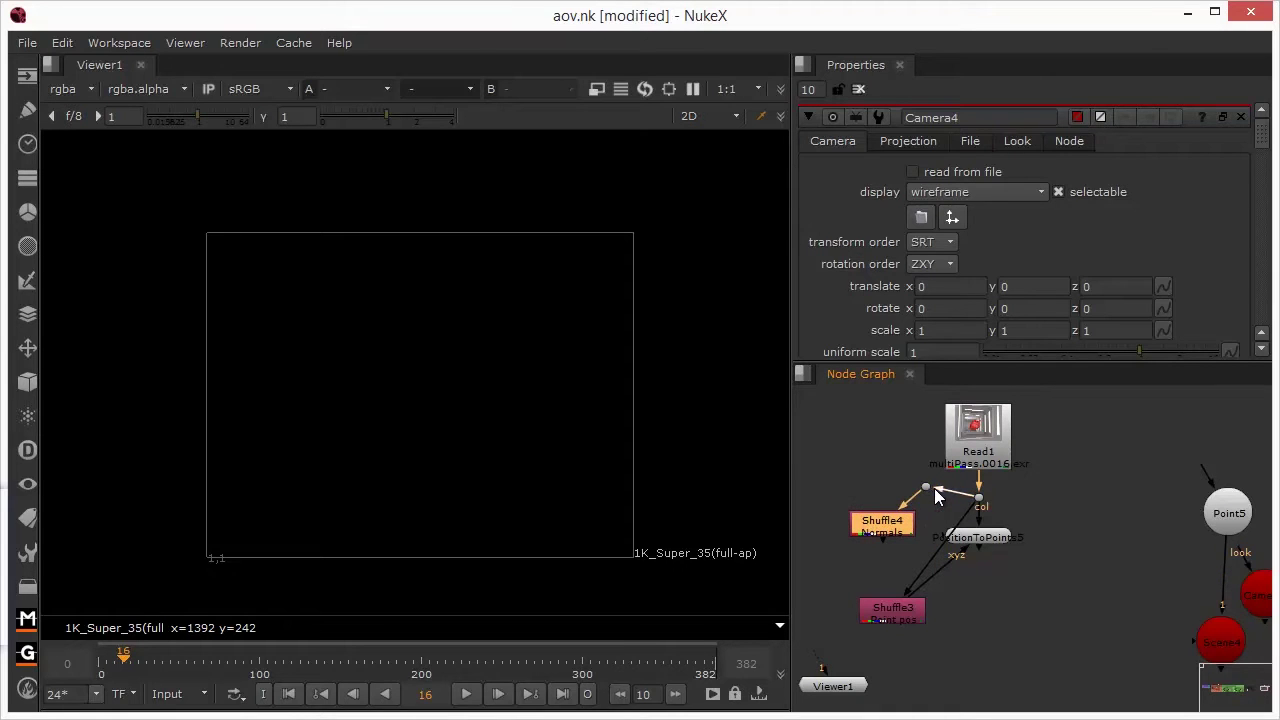
drag(934, 489, 980, 498)
click(926, 486)
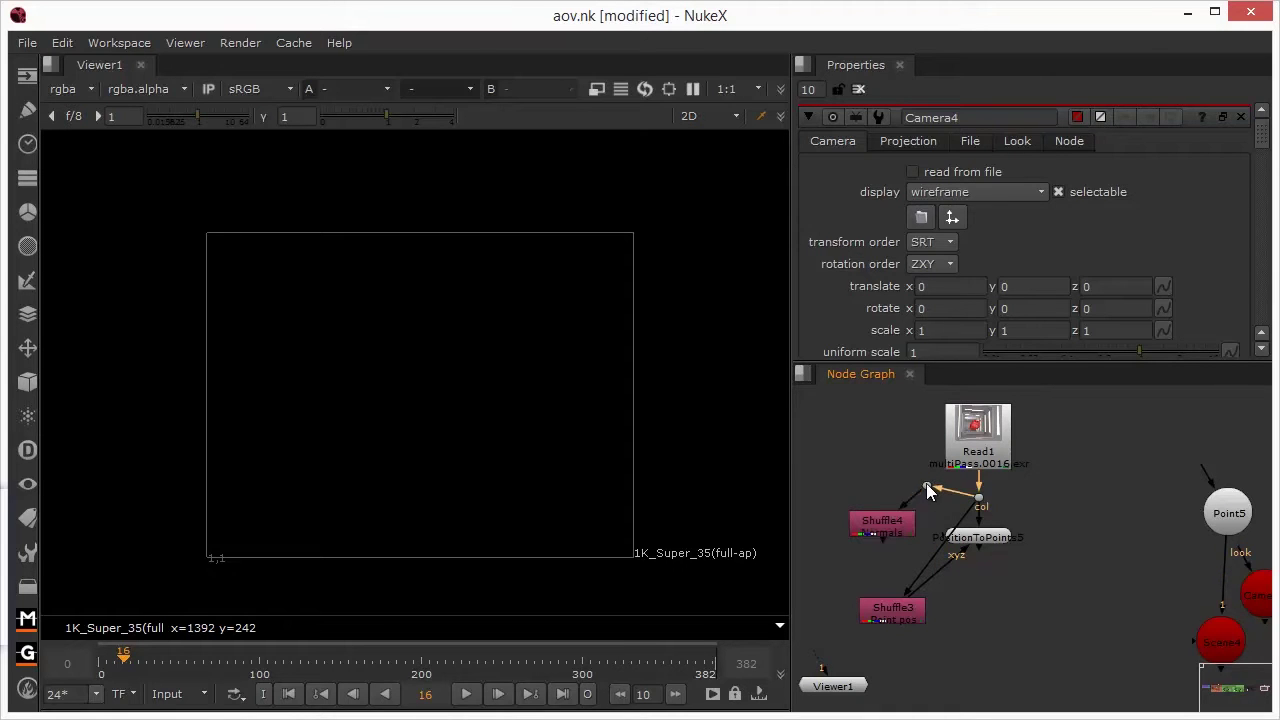
click(879, 523)
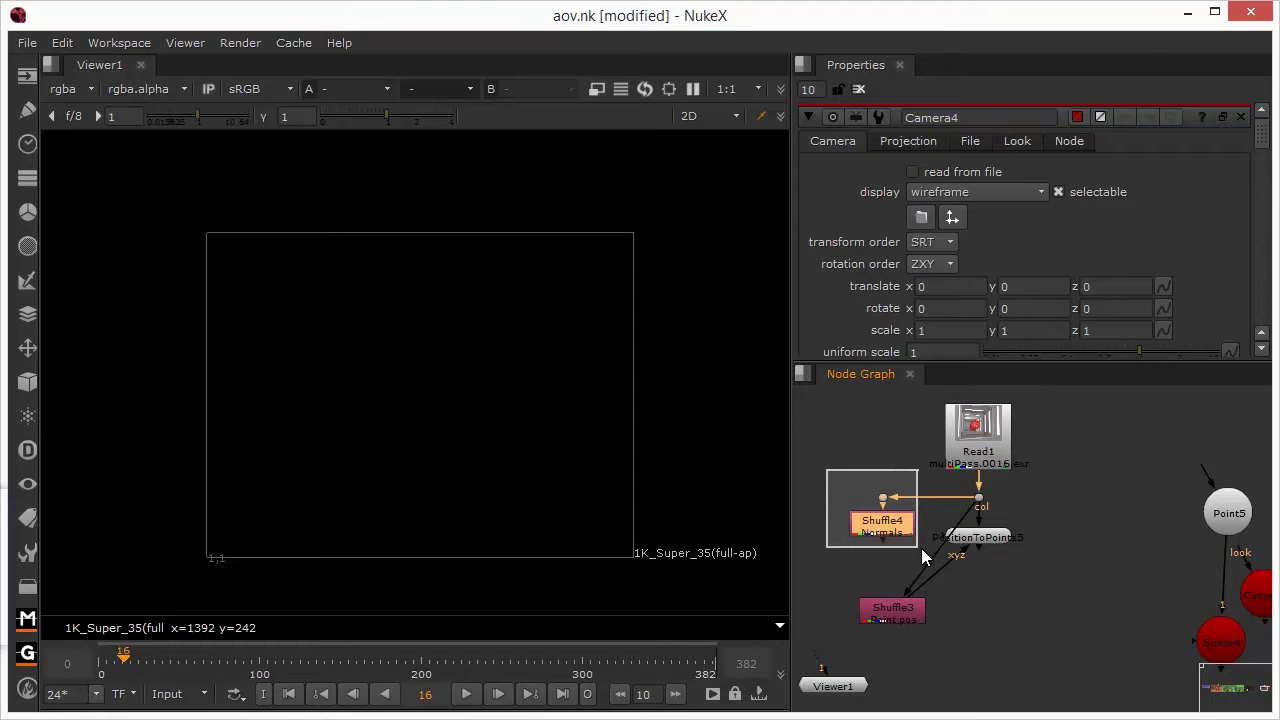
Insert a second Dot on Shuffle3's input and tie it to Read1's branch.
drag(888, 613, 845, 620)
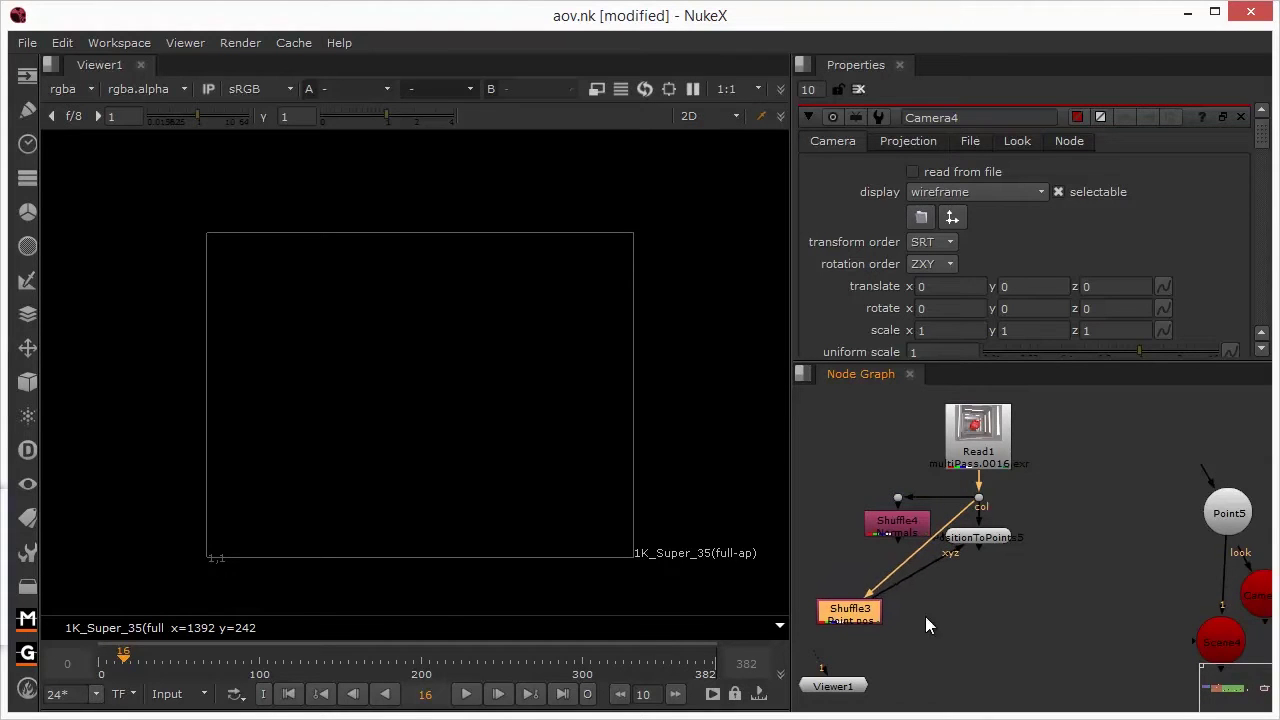
ctrl+drag(918, 551, 849, 484)
drag(832, 430, 898, 497)
drag(849, 447, 816, 497)
drag(839, 611, 812, 523)
Connect Shuffle3 to its dot and line up Shuffle4, Shuffle3 and PositionToPoints5 in a row.
drag(968, 535, 991, 597)
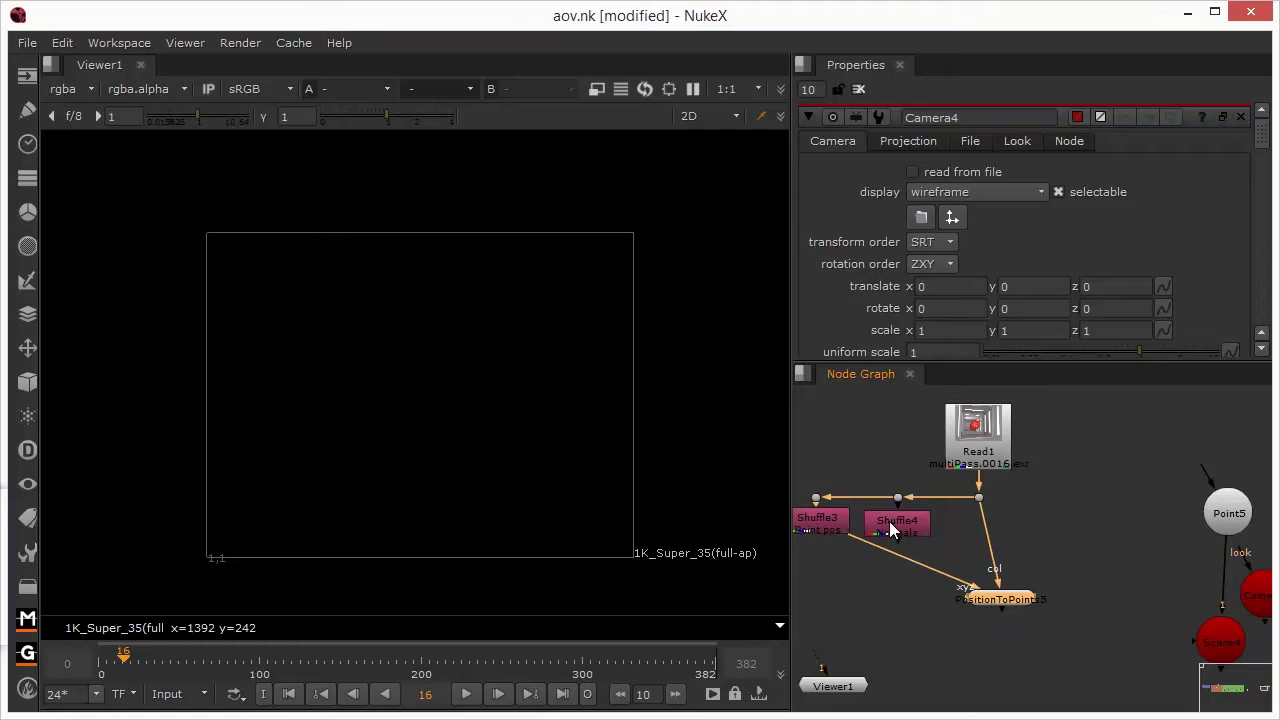
drag(891, 521, 897, 540)
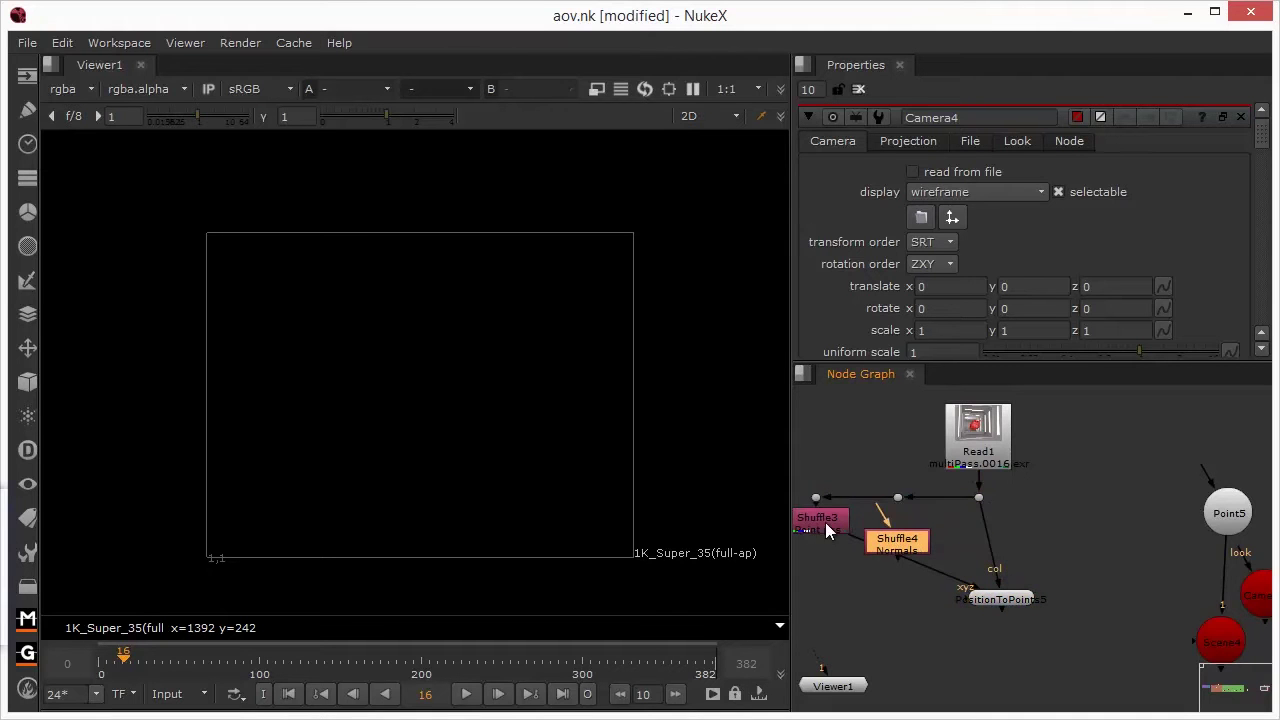
mouse_move(825, 522)
mouse_down()
mouse_move(824, 551)
mouse_move(809, 531)
mouse_up()
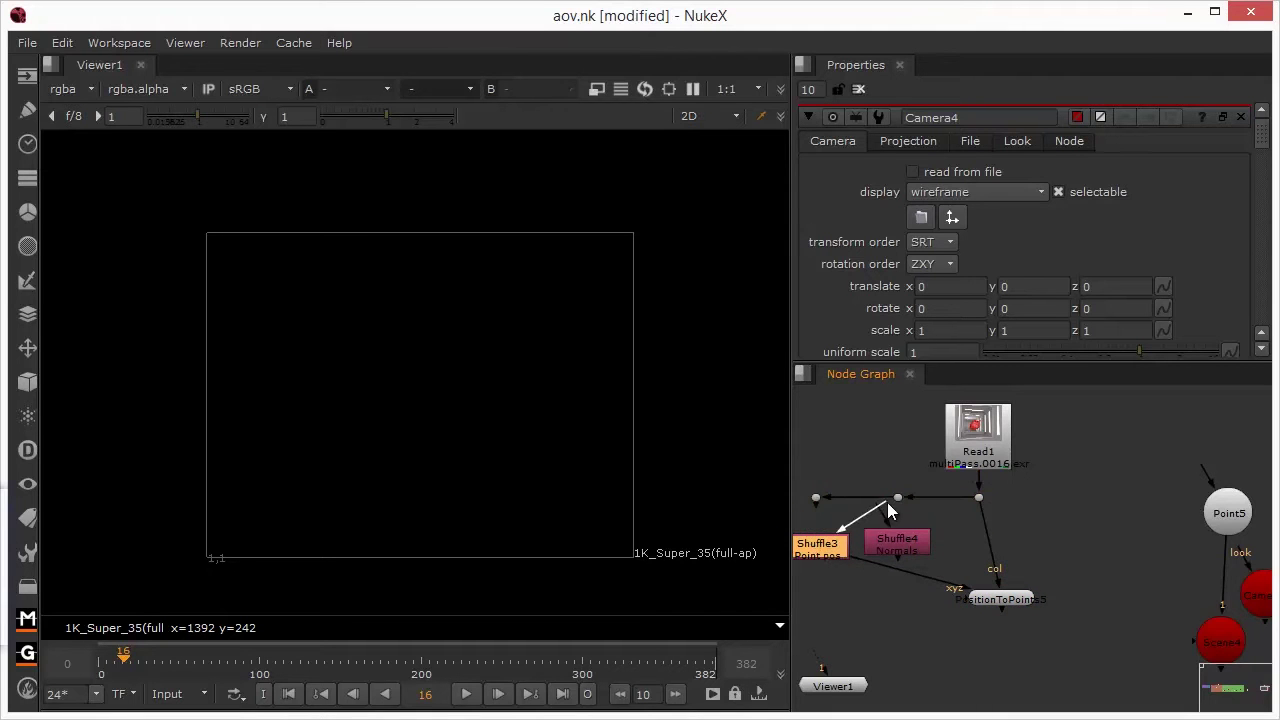
drag(887, 502, 895, 536)
drag(848, 580, 824, 545)
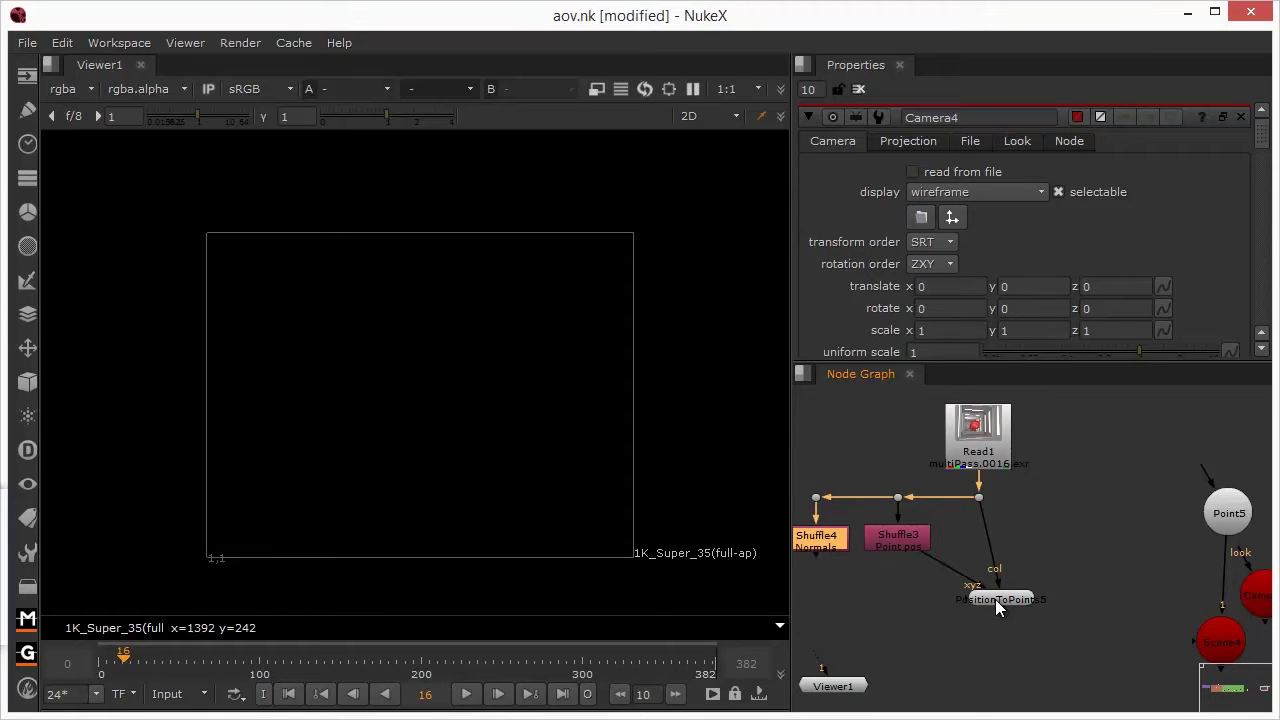
Shift Read1, its dot and PositionToPoints5 together so PositionToPoints5 sits under Read1.
drag(995, 599, 975, 536)
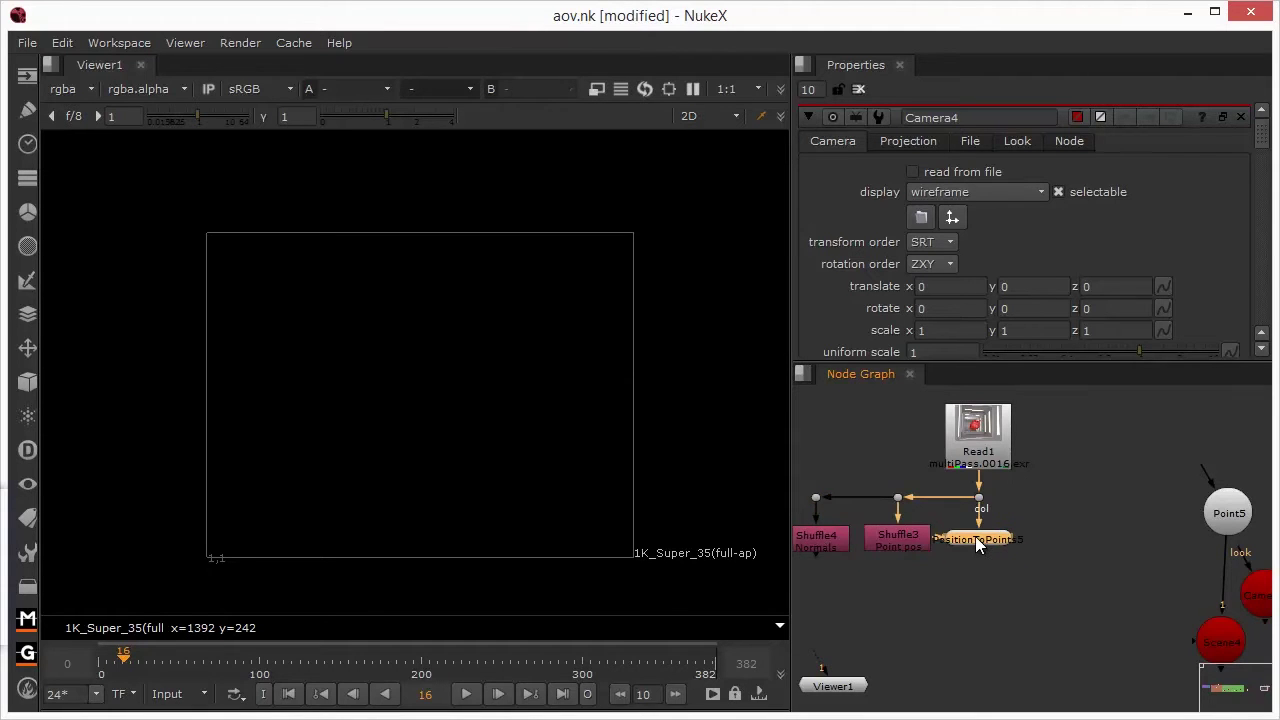
drag(1066, 567, 936, 485)
drag(1056, 588, 927, 386)
drag(993, 450, 1017, 450)
click(952, 644)
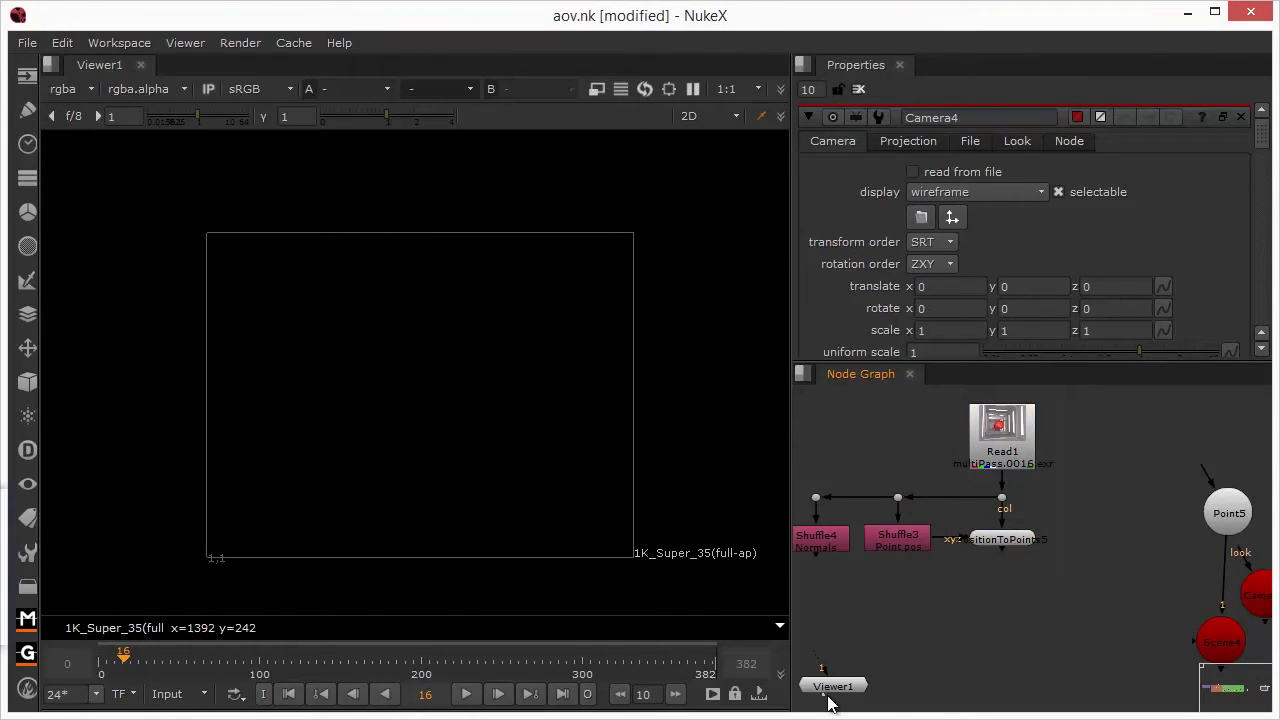
Detach the viewer from PositionToPoints5 and plug PositionToPoints5 into Scene4.
drag(833, 692, 988, 539)
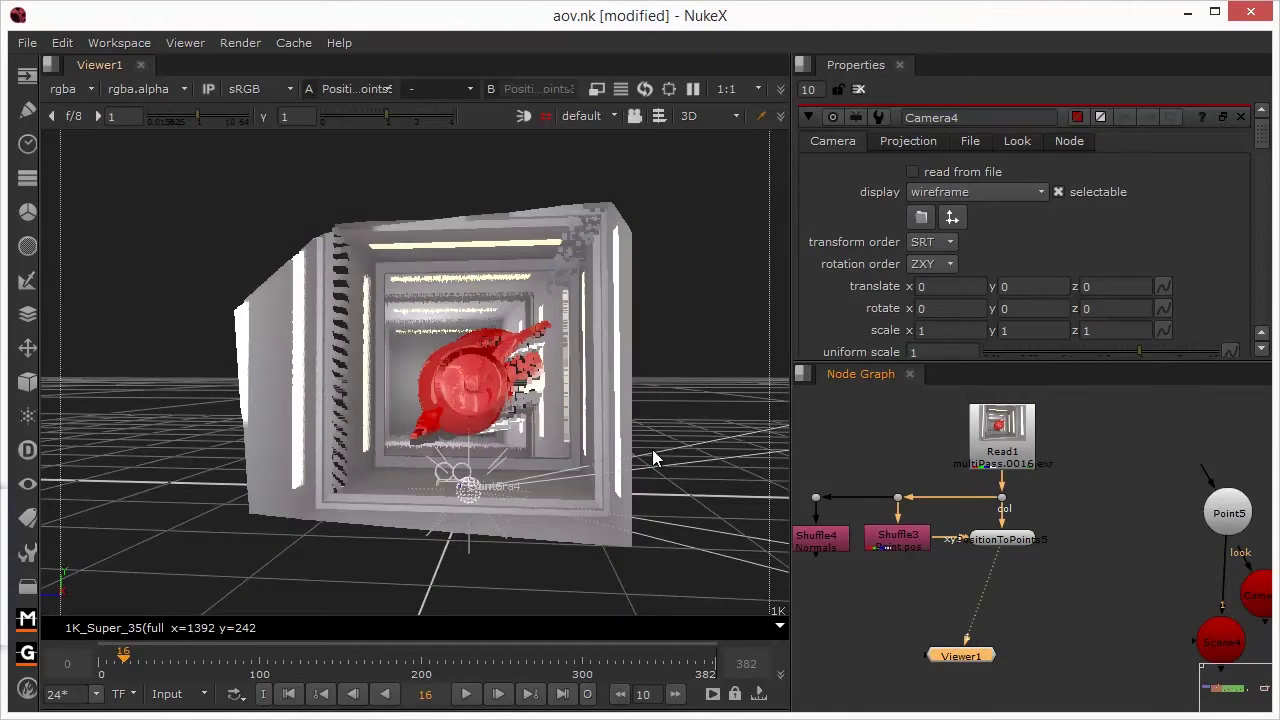
drag(962, 644, 922, 636)
middle_drag(1063, 640, 1026, 640)
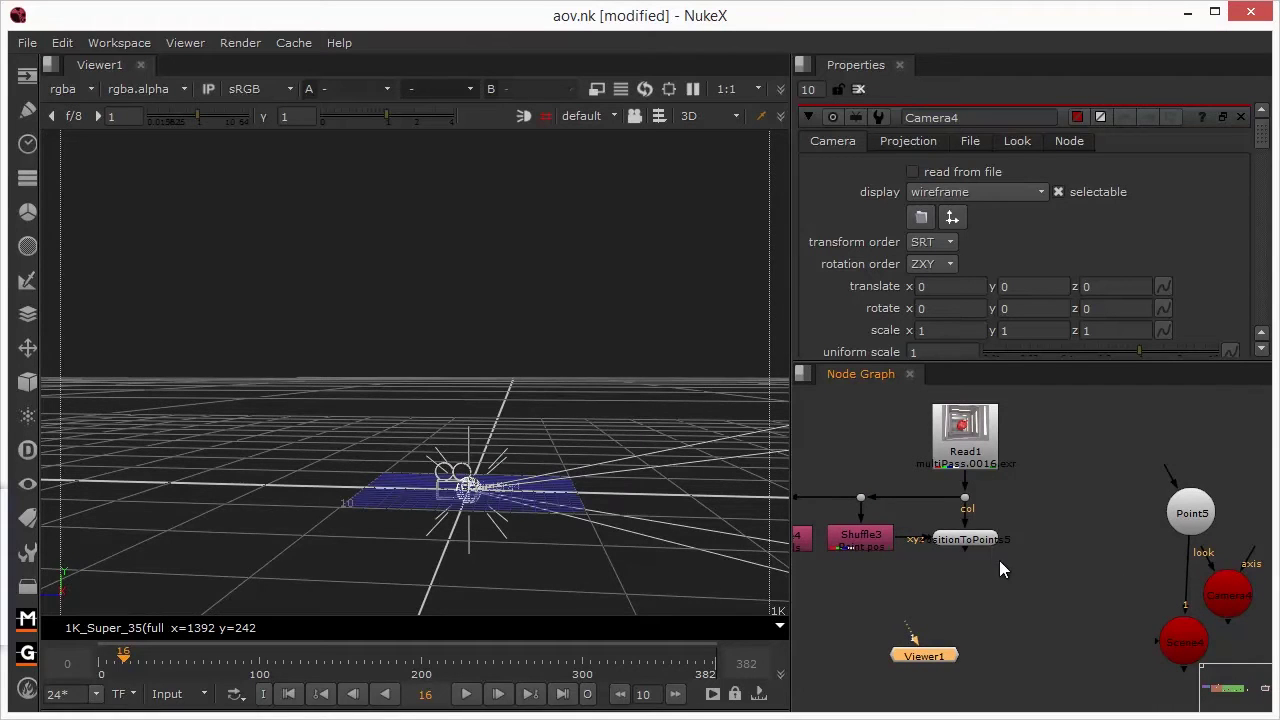
drag(965, 552, 971, 617)
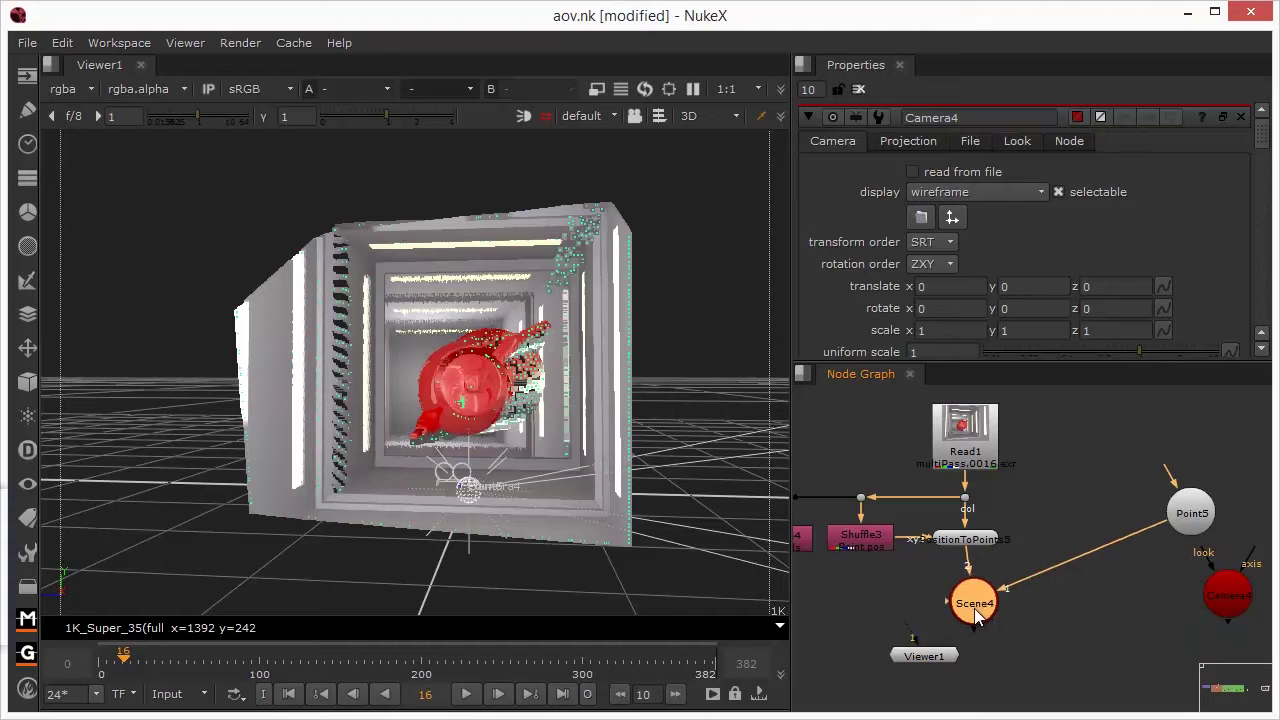
Place Point5 and Camera4 beside Scene4 and connect Viewer1 to Scene4.
drag(1196, 516, 888, 606)
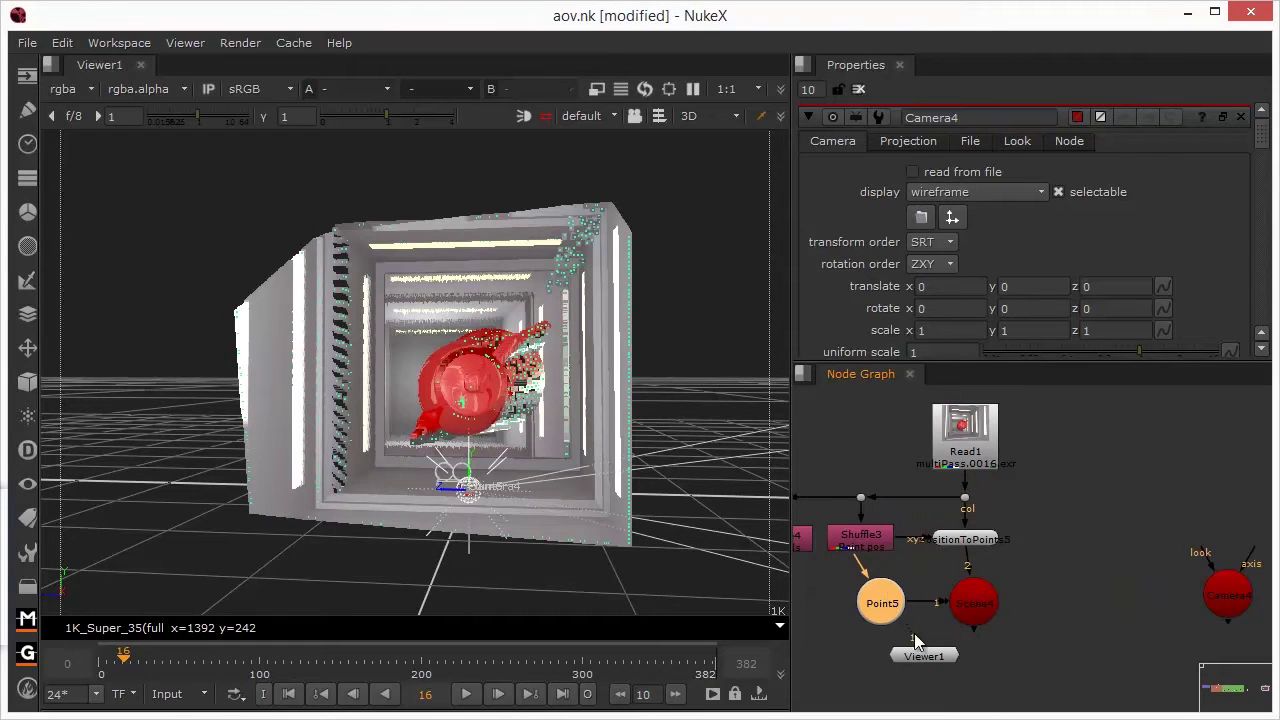
drag(940, 656, 990, 692)
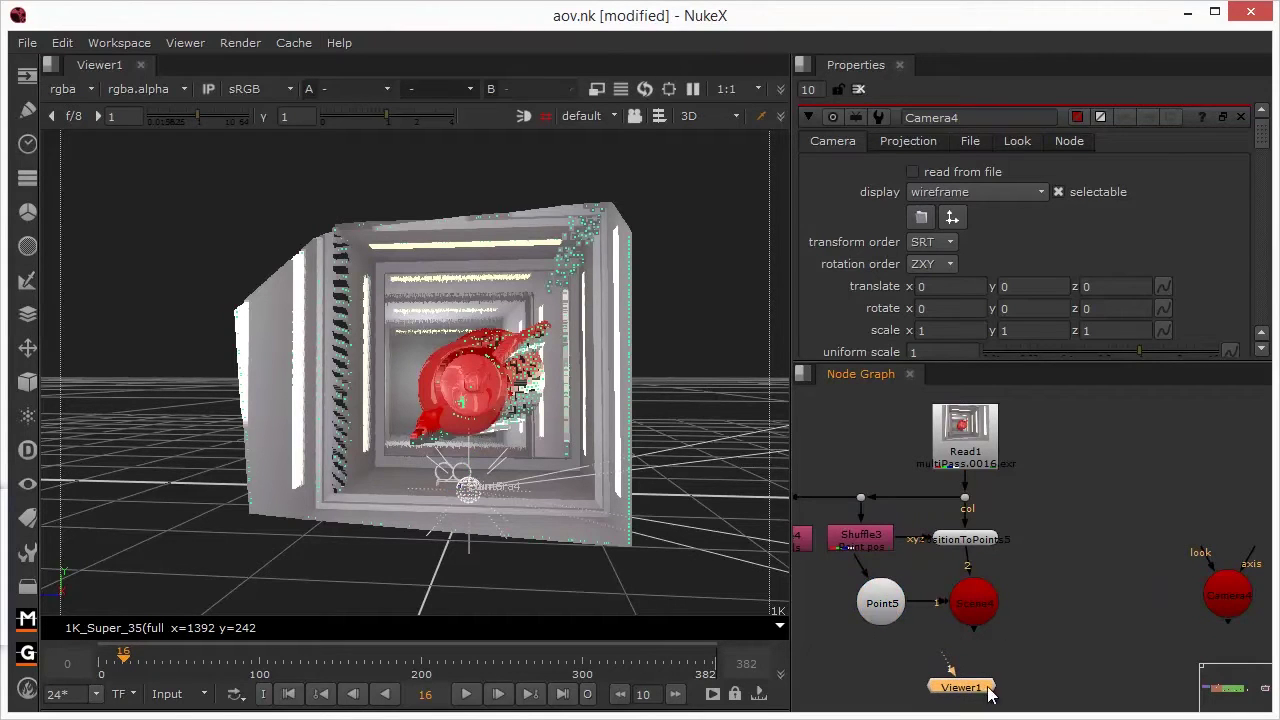
drag(1226, 597, 1154, 597)
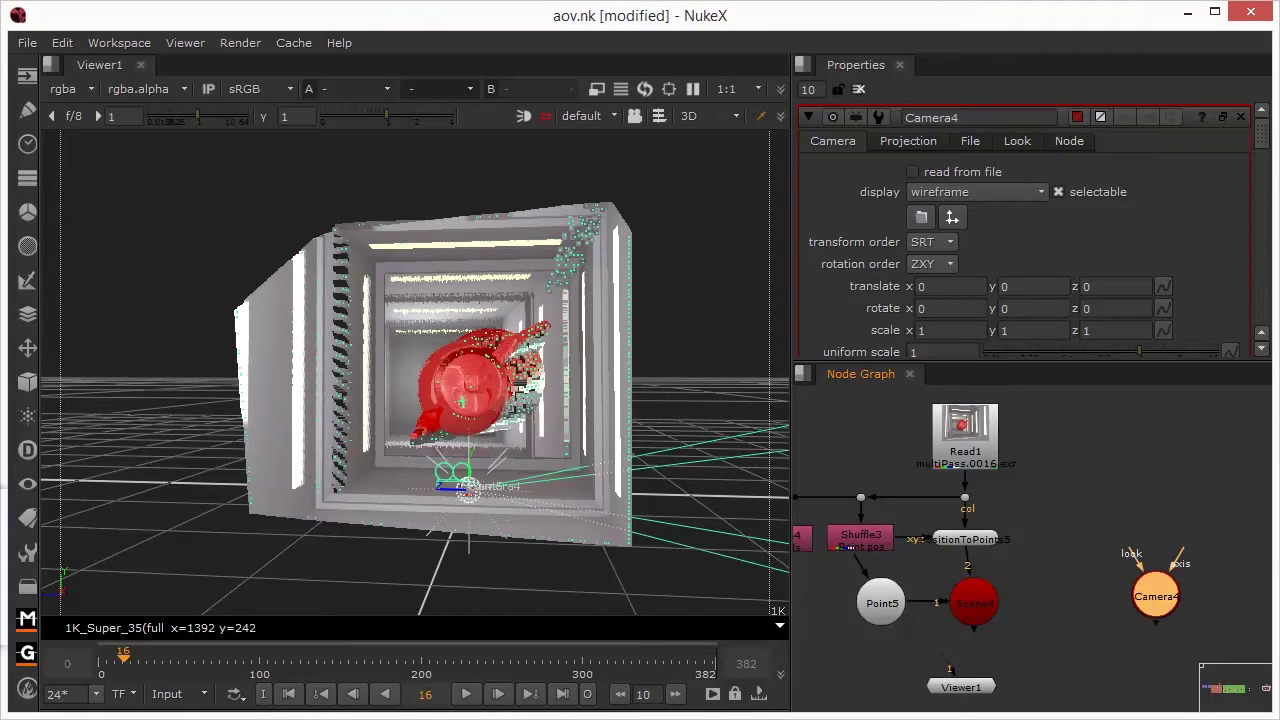
drag(950, 668, 972, 608)
drag(955, 696, 966, 684)
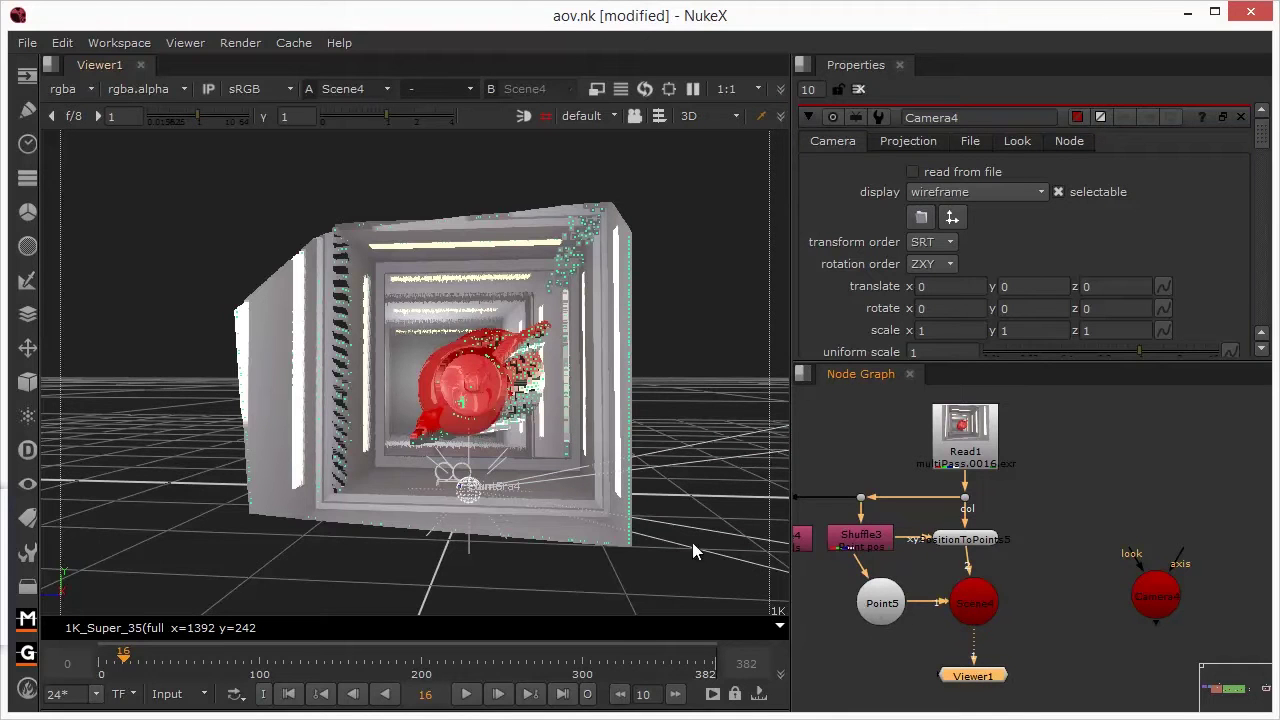
Open Point5's properties and orbit the 3D view to face the teapot room.
double_click(880, 604)
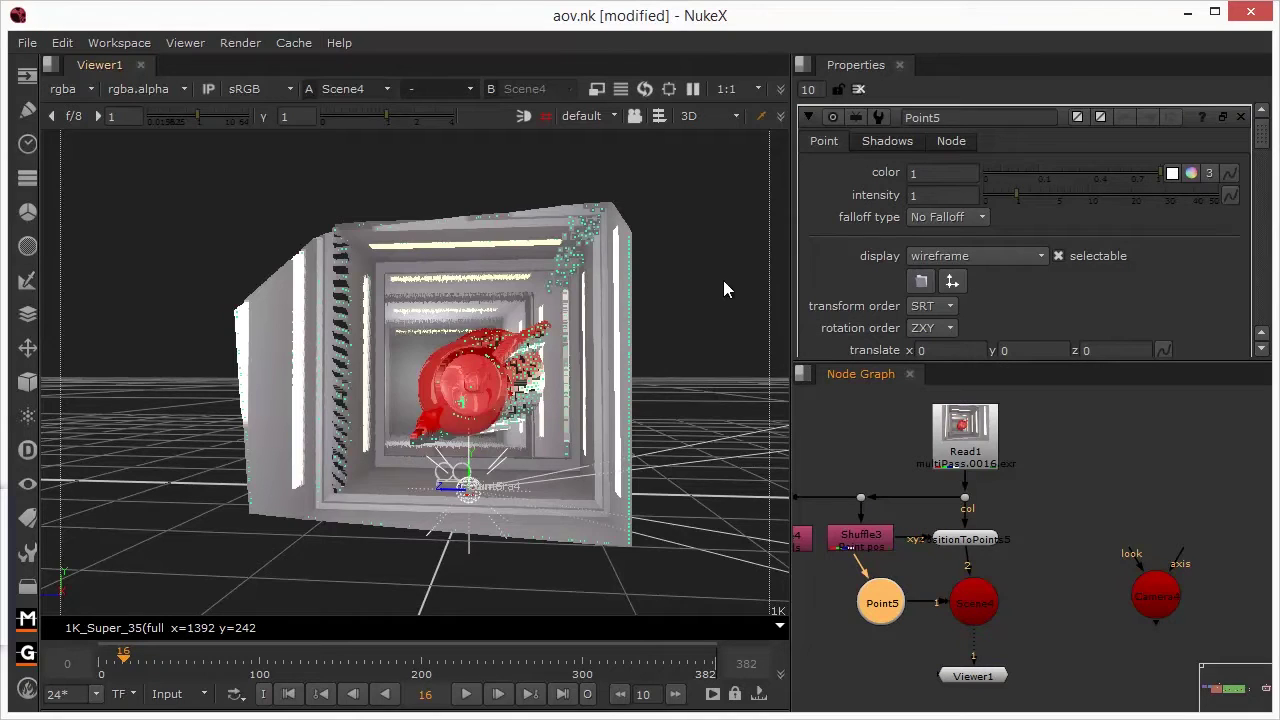
mouse_move(723, 280)
ctrl+mouse_down()
mouse_move(723, 298)
mouse_move(714, 293)
ctrl+mouse_up()
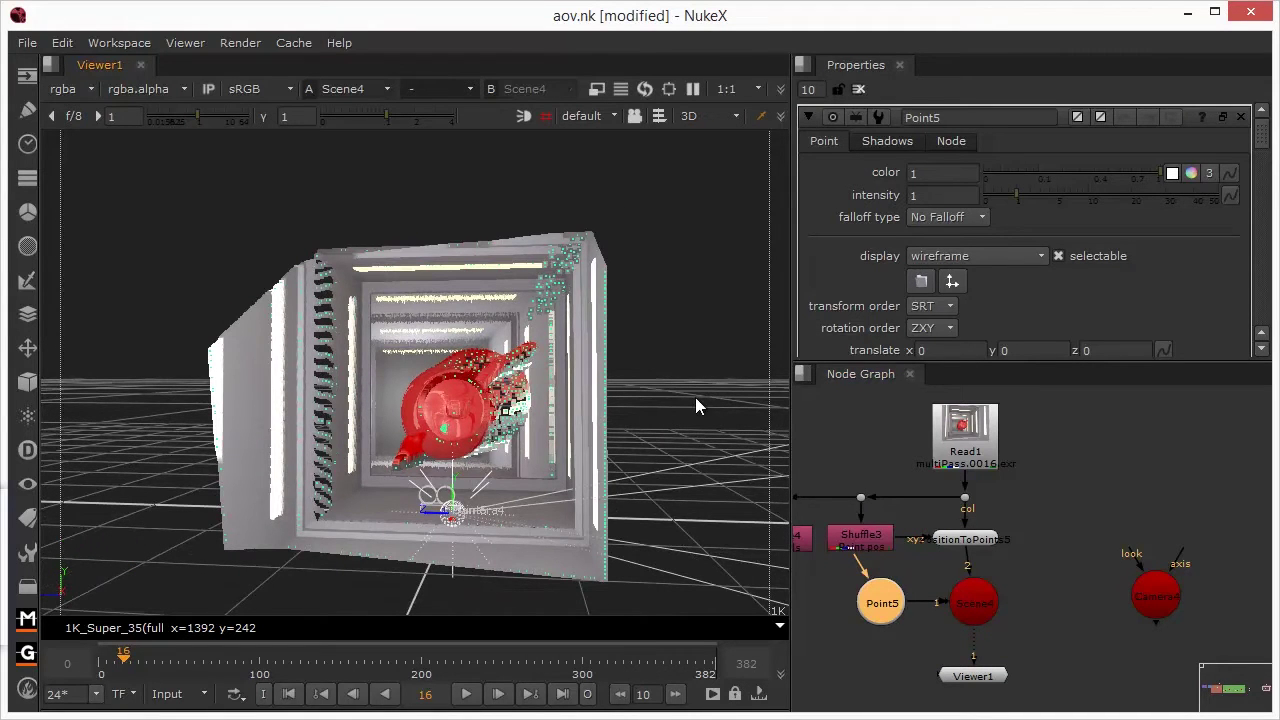
ctrl+drag(695, 397, 241, 306)
ctrl+drag(288, 529, 740, 505)
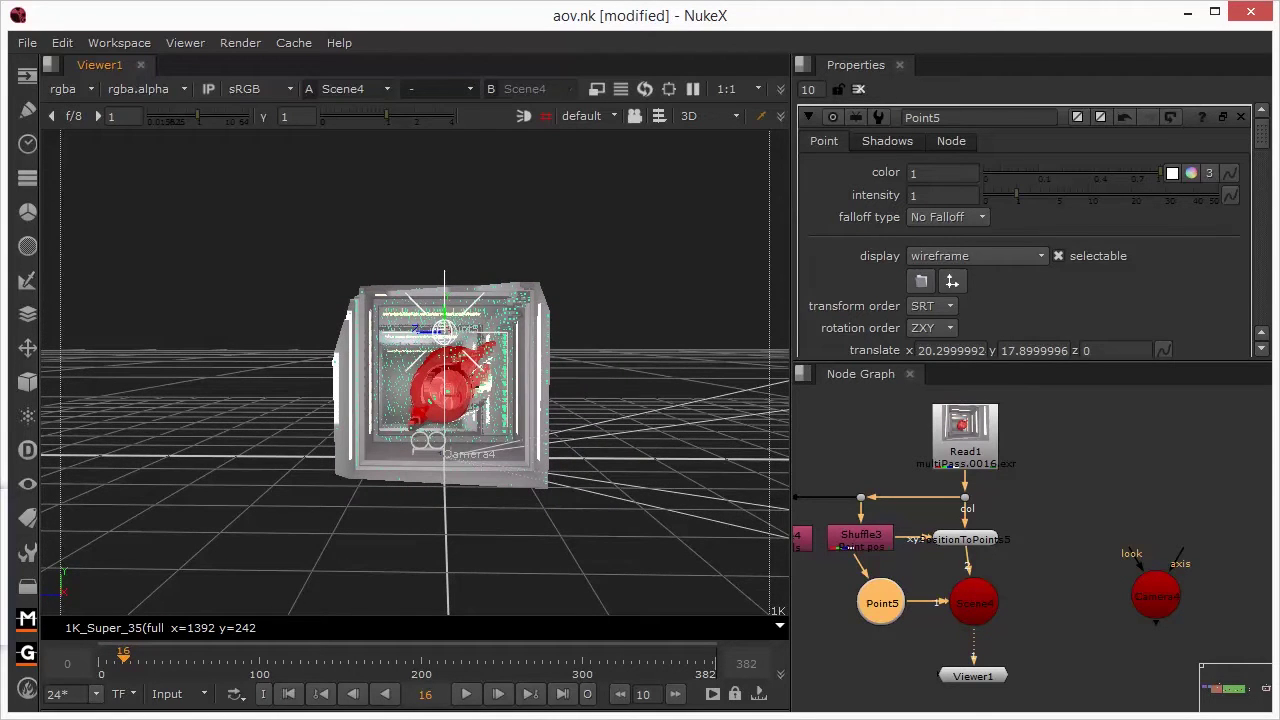
drag(443, 330, 443, 320)
scroll(935, 290, down, 2)
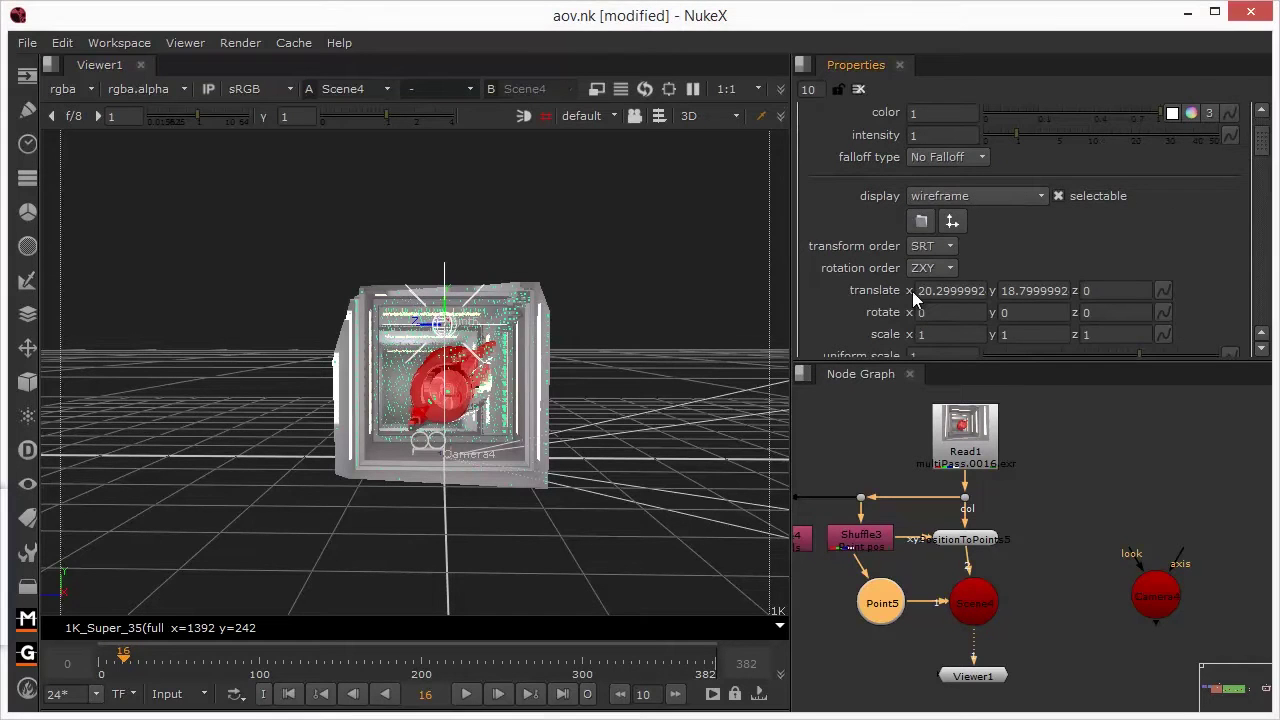
Set Point5's translate to x 16, y 18, z 6 and check it in 3D.
double_click(918, 291)
text(16)
key(Return)
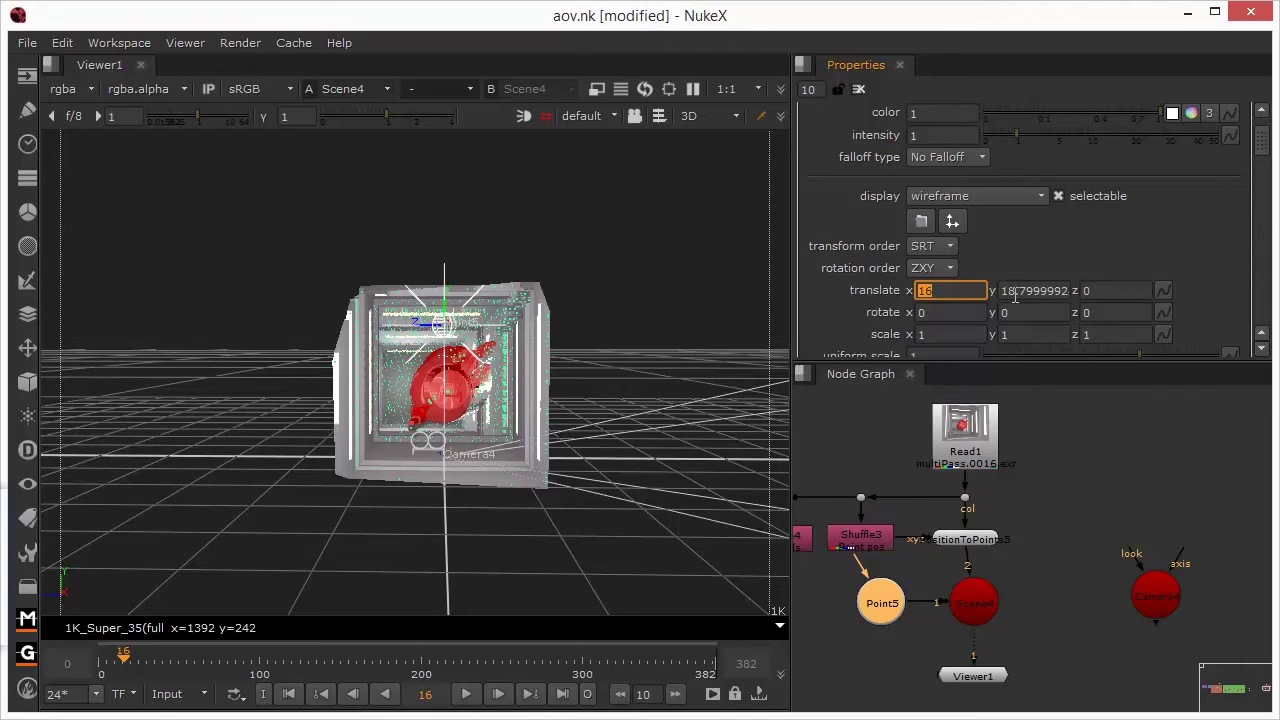
double_click(1015, 291)
text(18)
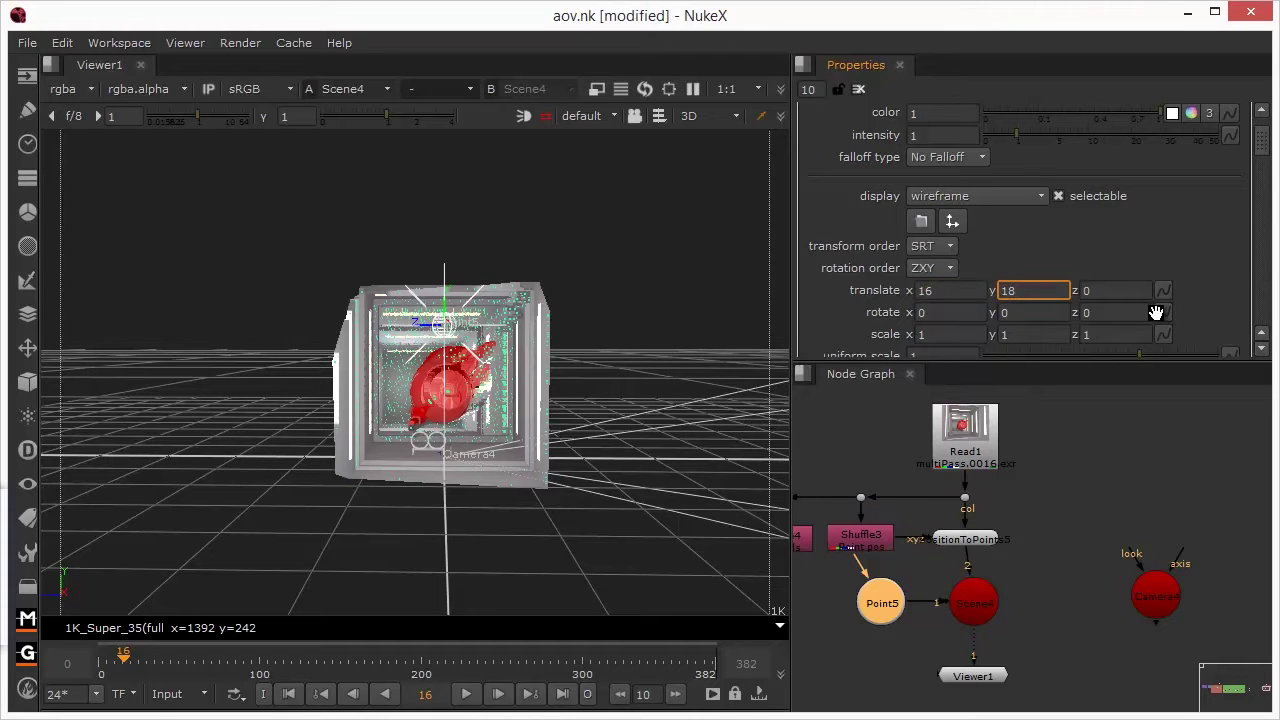
key(Return)
click(1110, 291)
double_click(1110, 291)
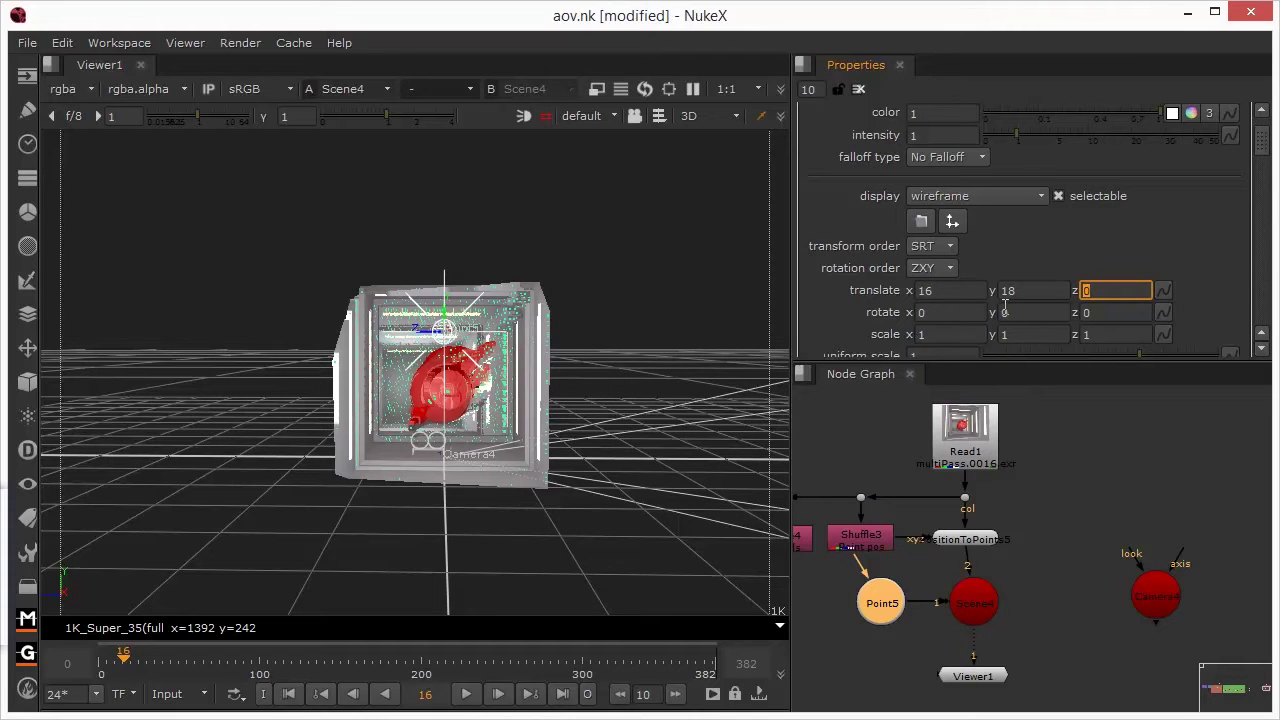
text(6)
key(Return)
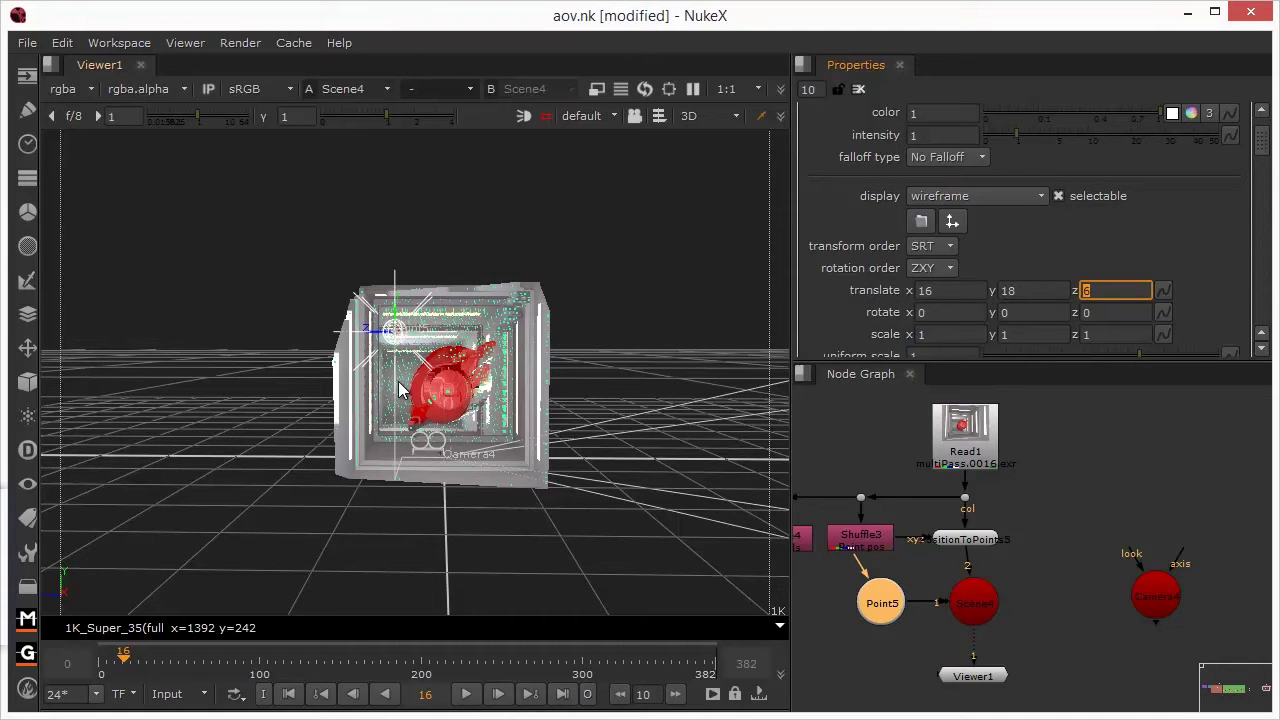
mouse_move(644, 351)
ctrl+mouse_down()
mouse_move(277, 451)
mouse_move(451, 446)
mouse_move(659, 351)
ctrl+mouse_up()
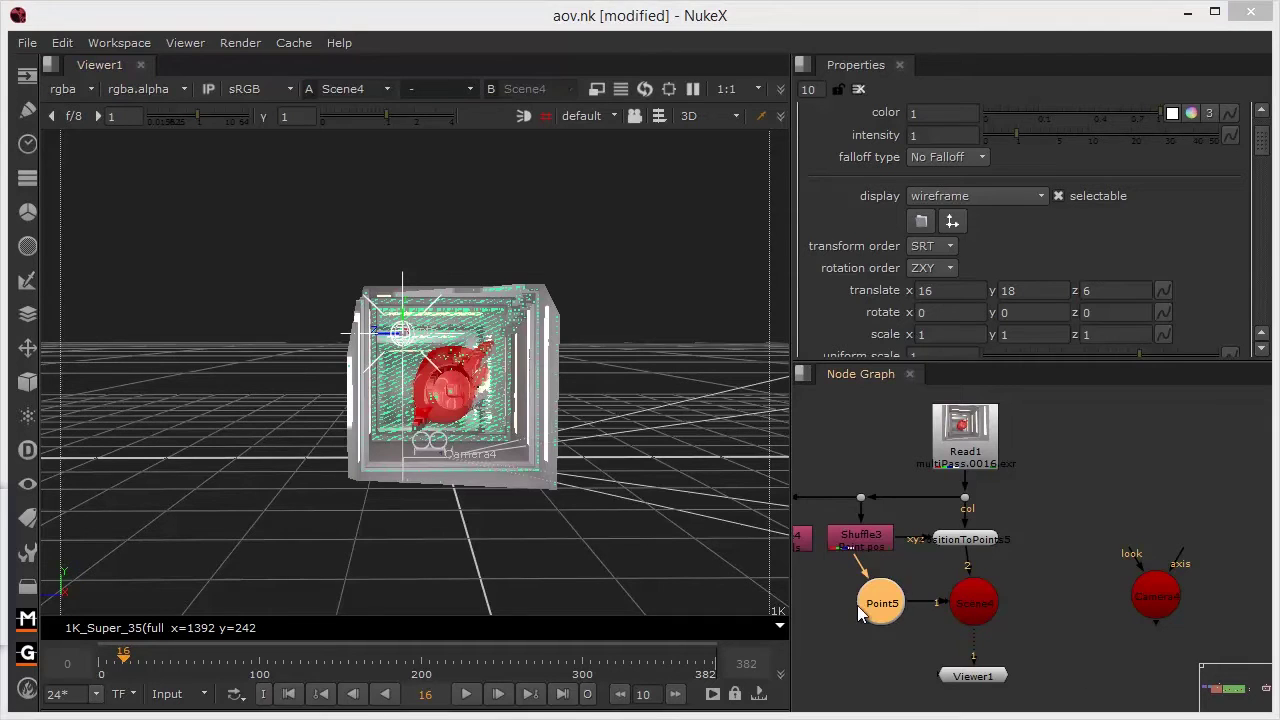
Create a ReLight node (ReLight4) and place it beside Read1.
click(1084, 631)
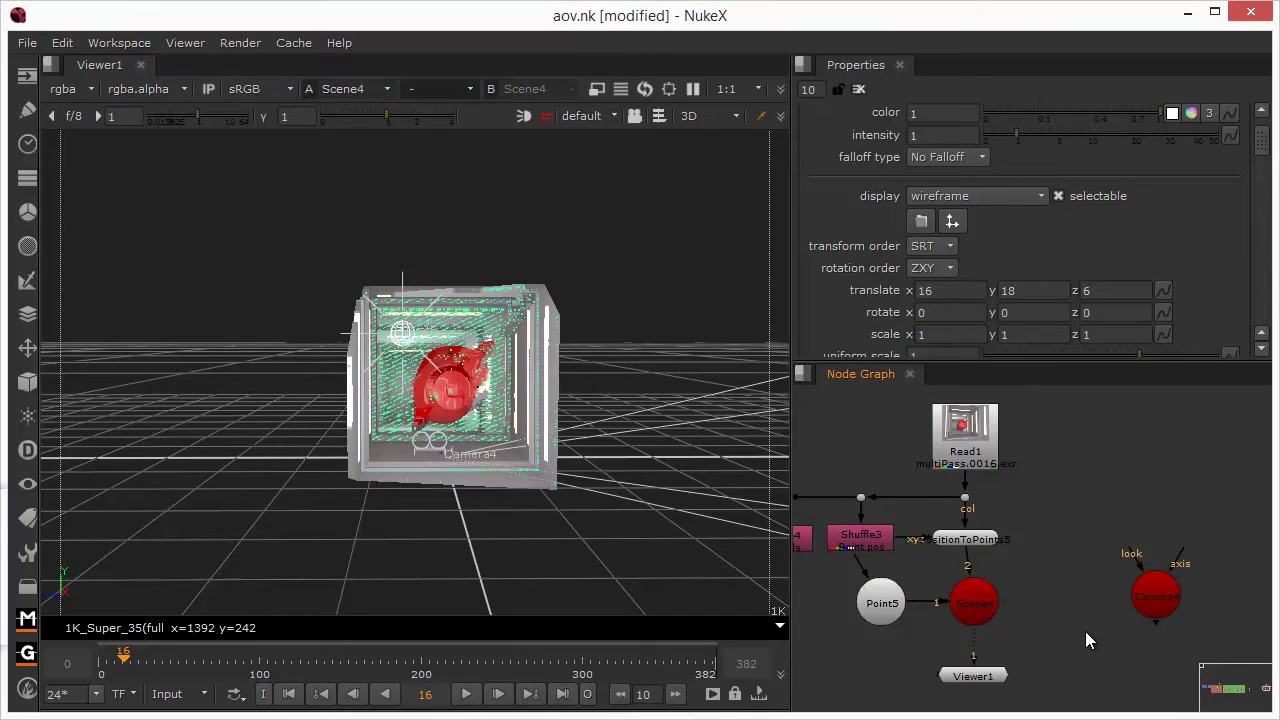
key(Tab)
text(rel)
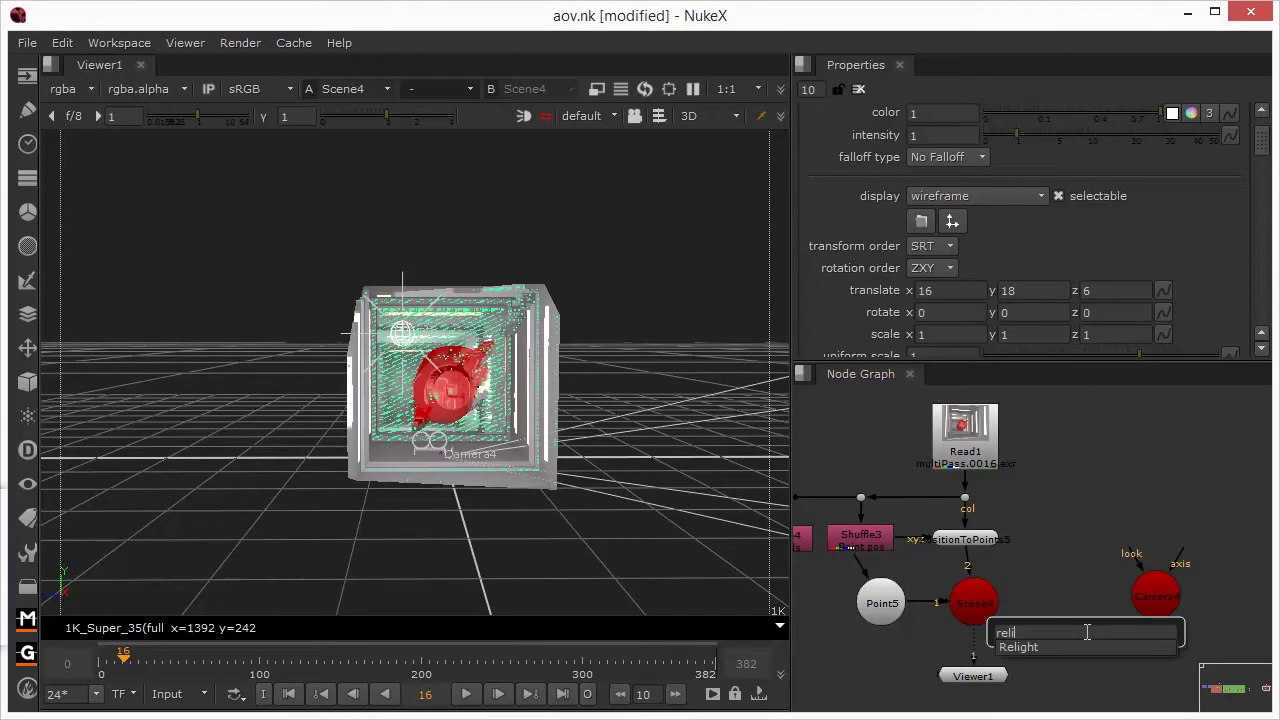
click(1018, 646)
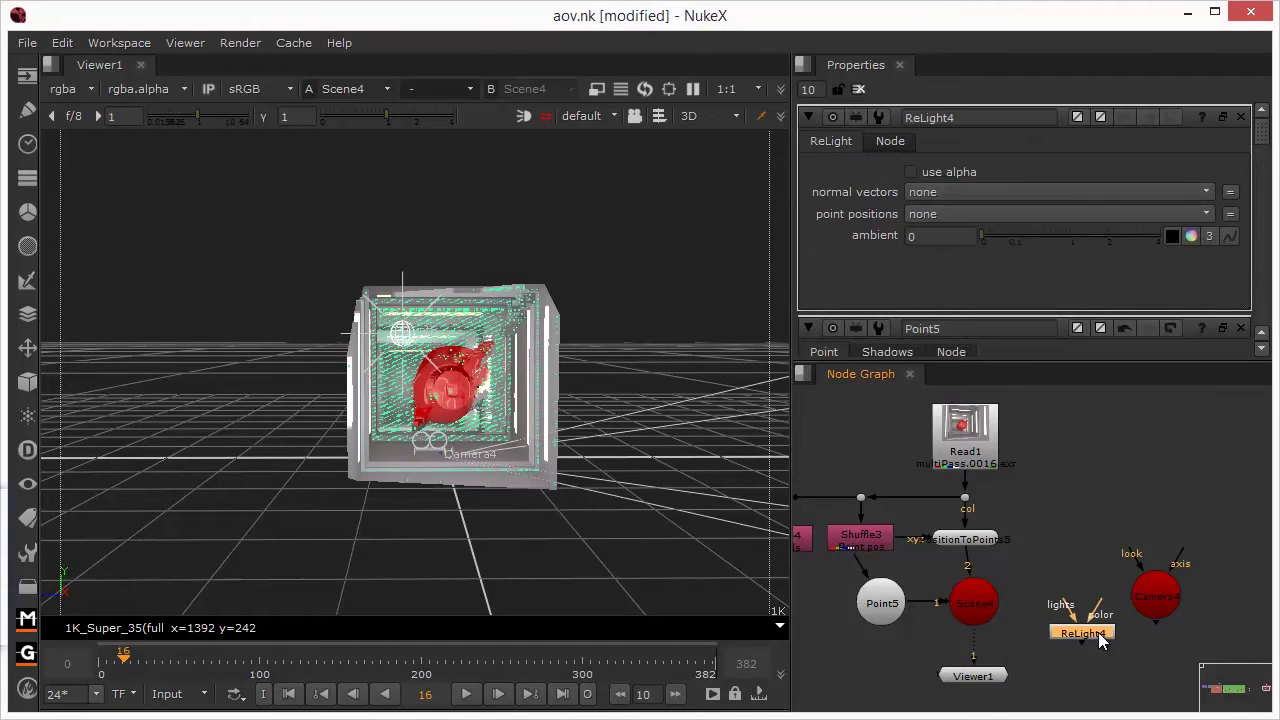
drag(1101, 641, 978, 443)
drag(1068, 556, 1168, 455)
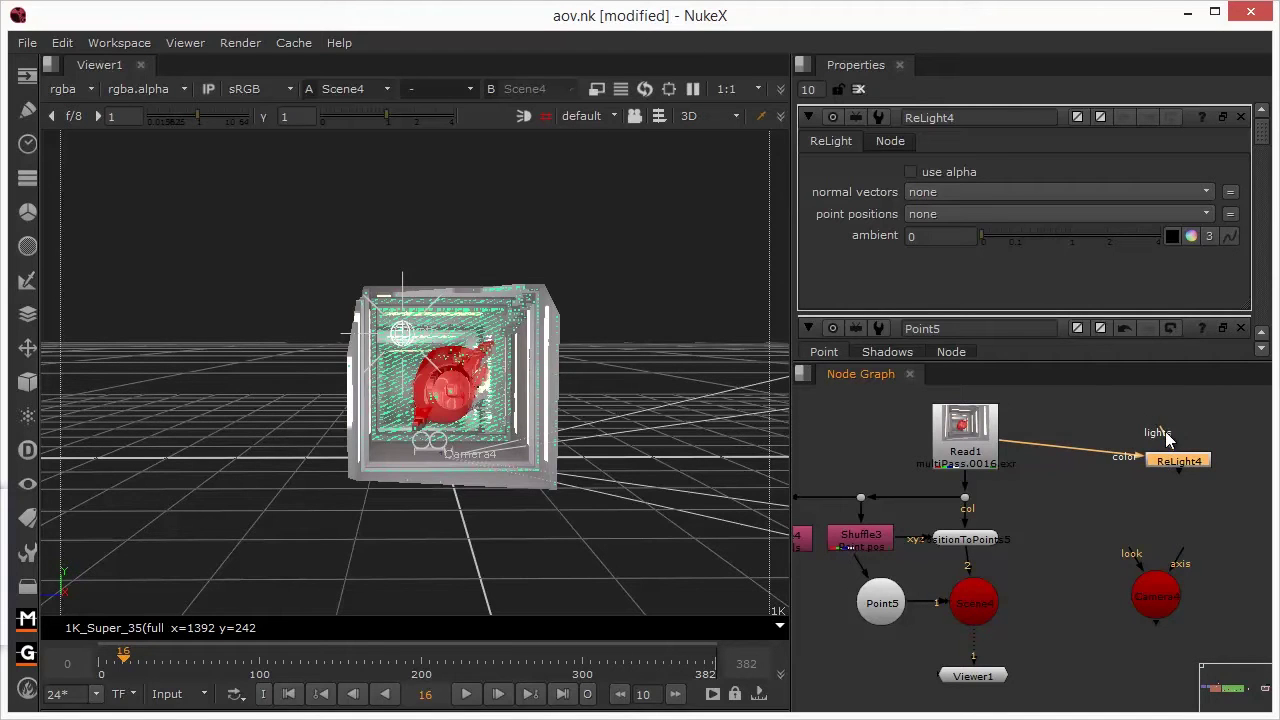
Wire Scene4 into ReLight4's lights and Read1 via a Dot into colour, aligning Camera4.
drag(1163, 430, 994, 601)
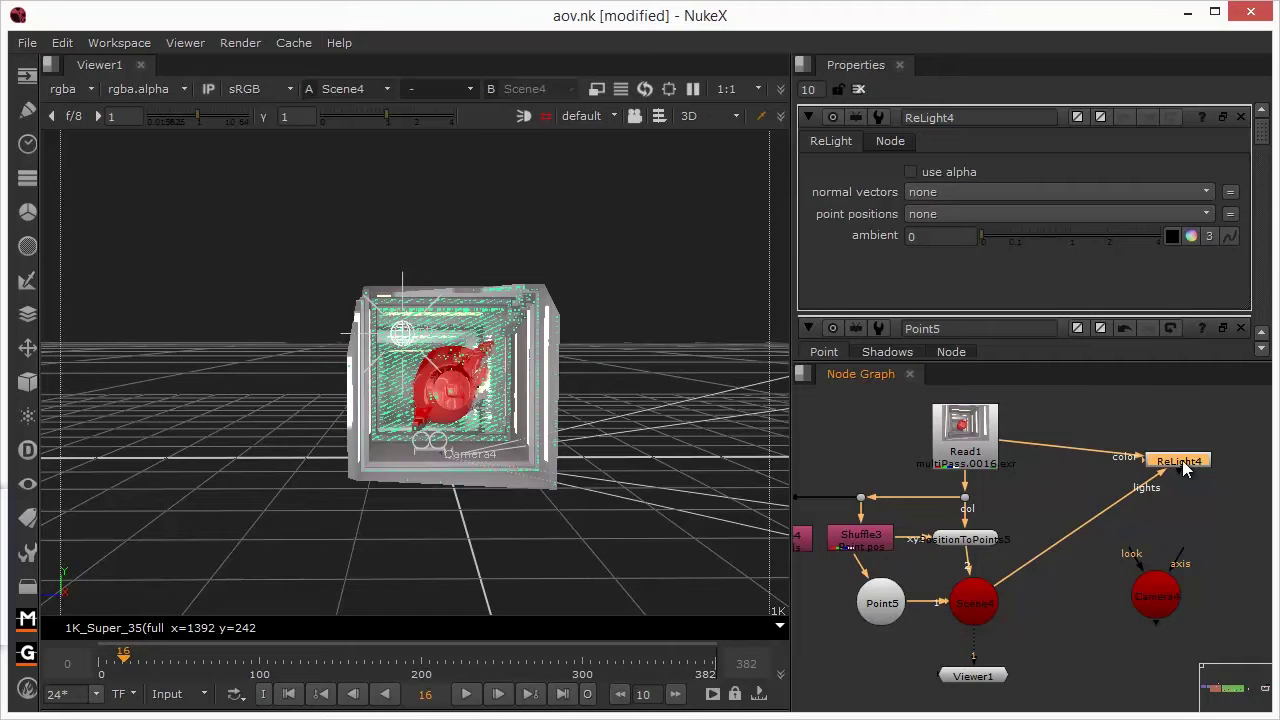
drag(1179, 460, 1074, 606)
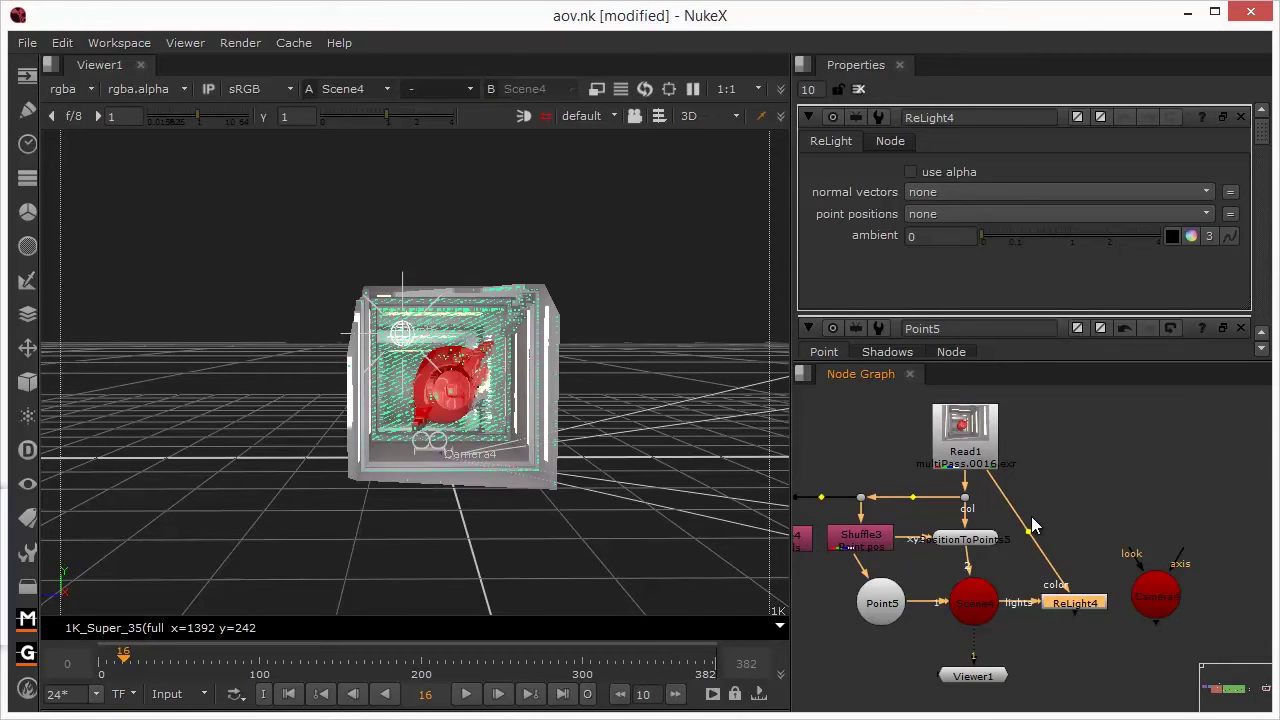
ctrl+drag(1036, 538, 1069, 487)
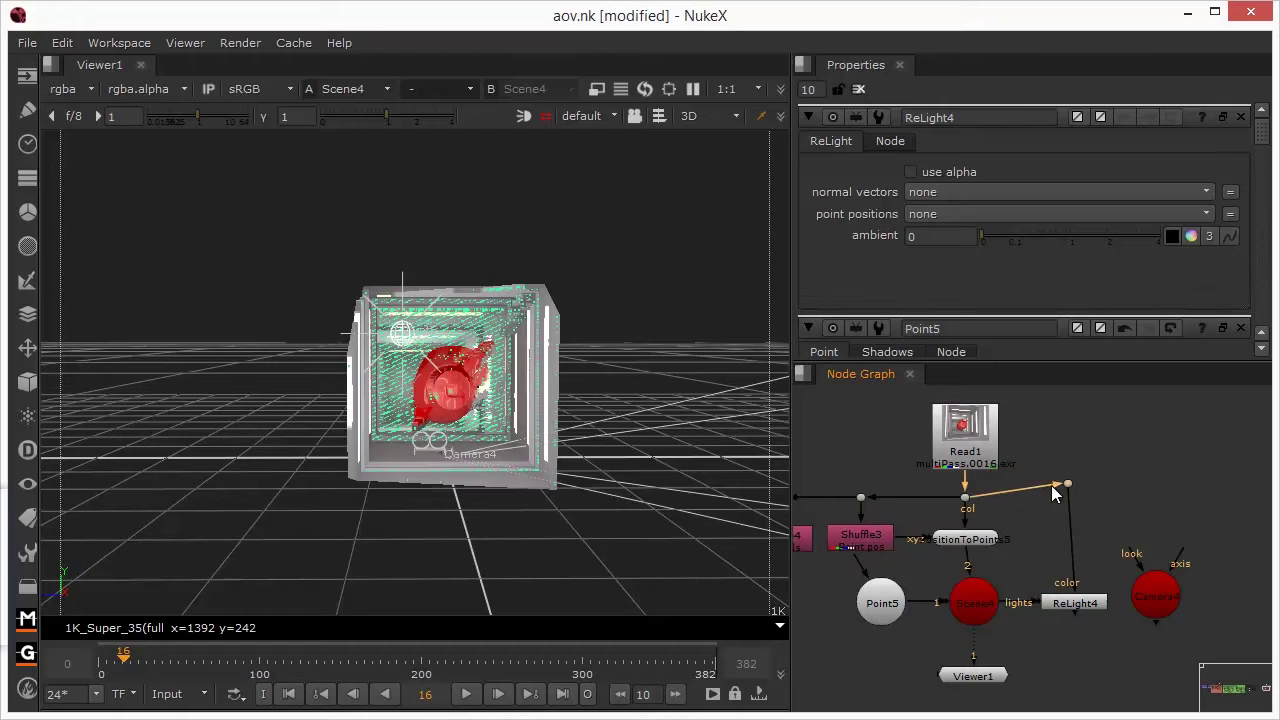
drag(1064, 484, 1077, 498)
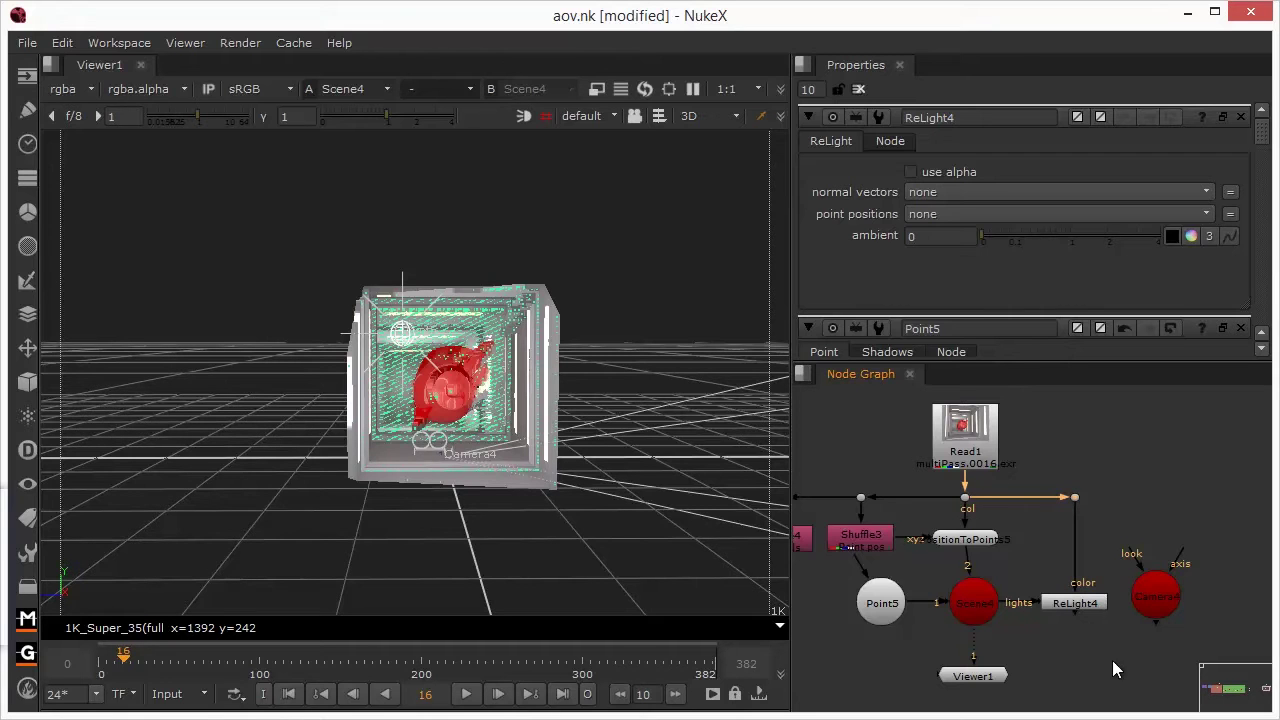
drag(1050, 607, 1188, 545)
drag(1110, 534, 1079, 607)
drag(1185, 542, 1176, 603)
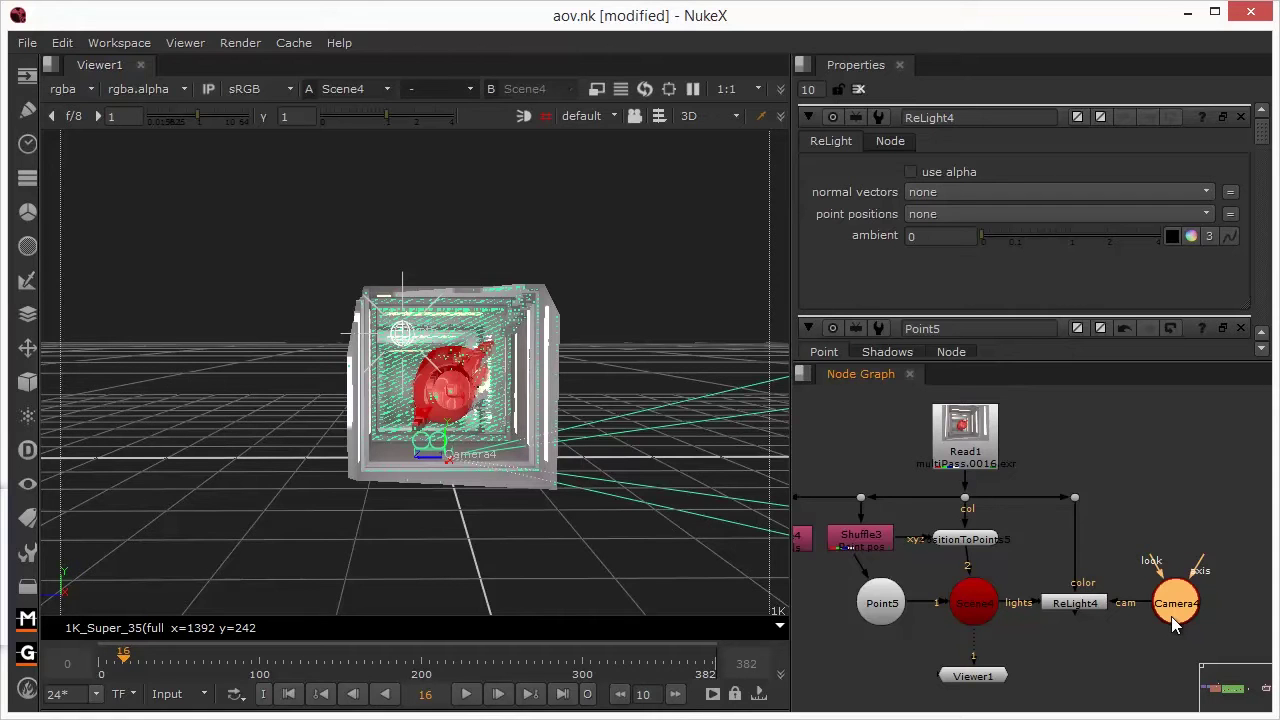
click(1090, 605)
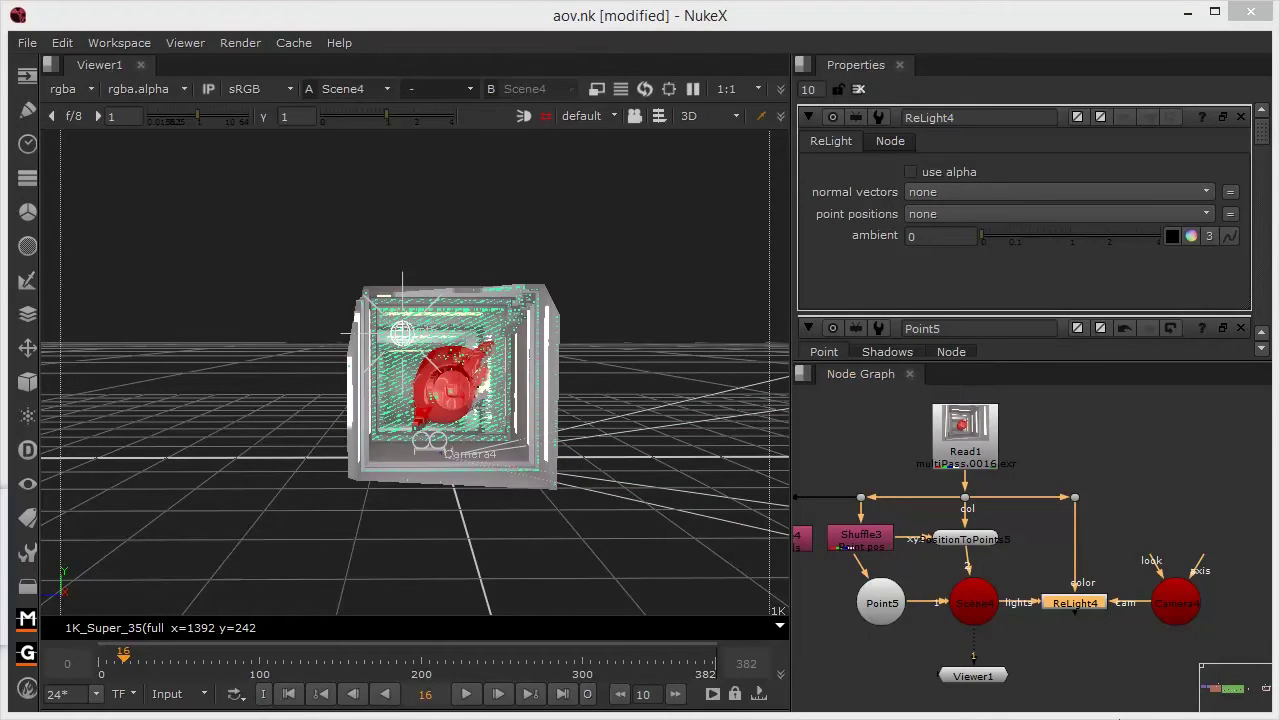
Create Phong4, connect it to ReLight4's material input, and place it below ReLight4.
drag(1077, 603, 1135, 517)
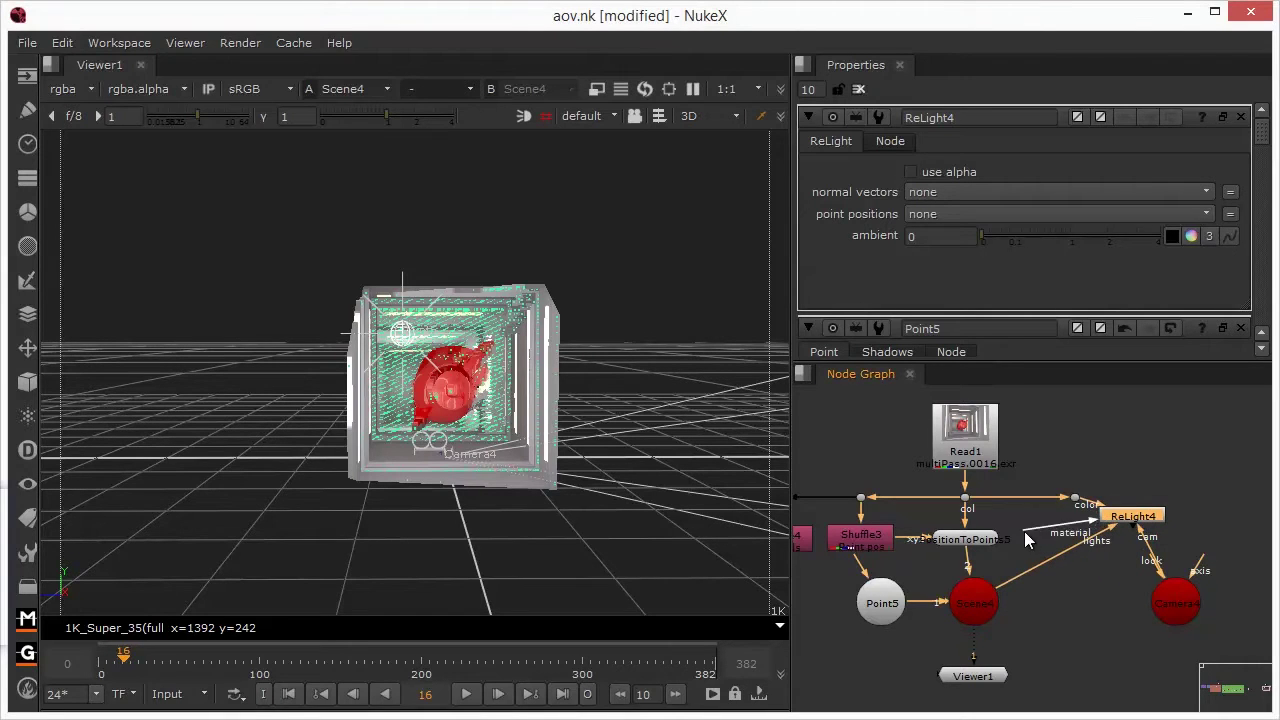
click(1089, 598)
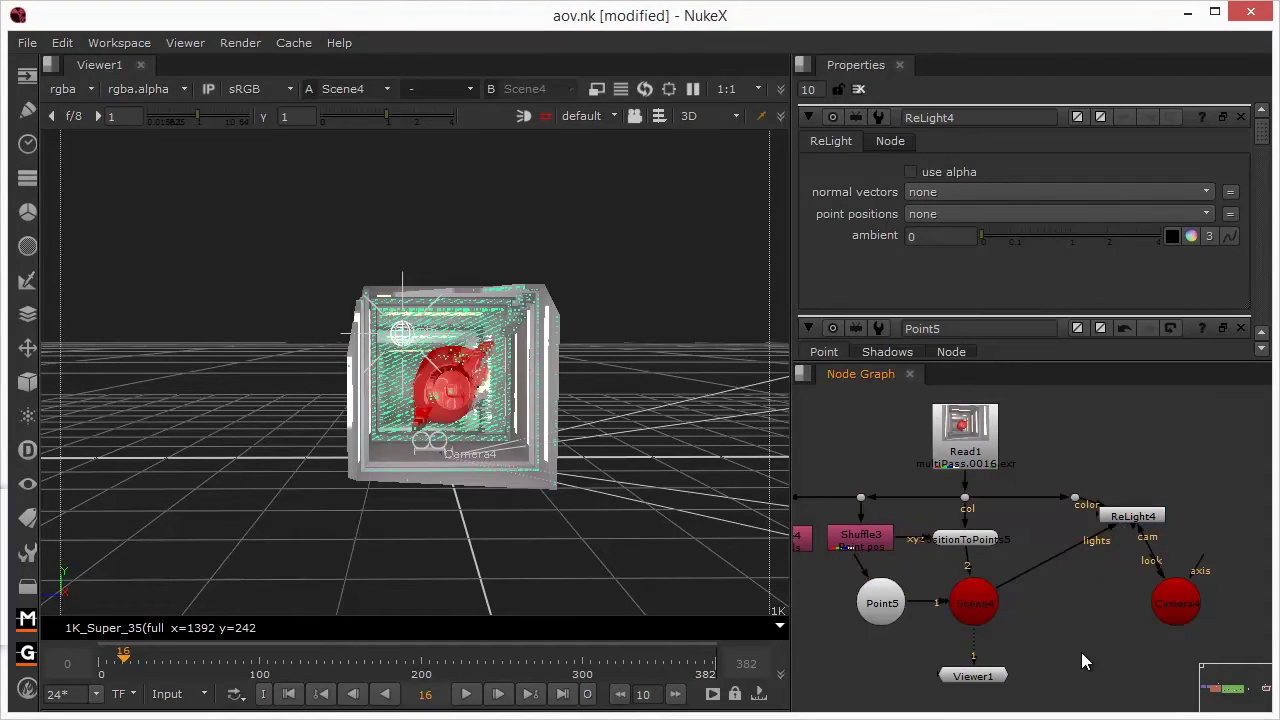
key(Tab)
text(pho)
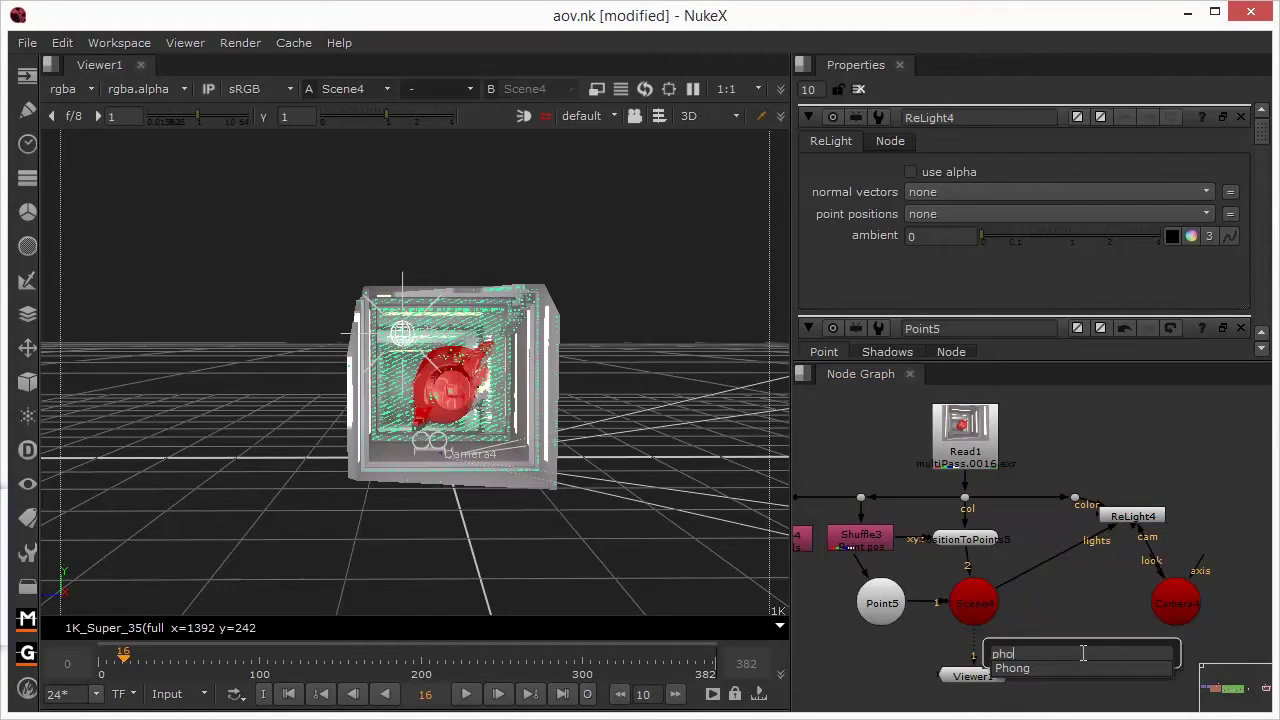
text(ng)
click(1012, 668)
drag(1063, 640, 1076, 660)
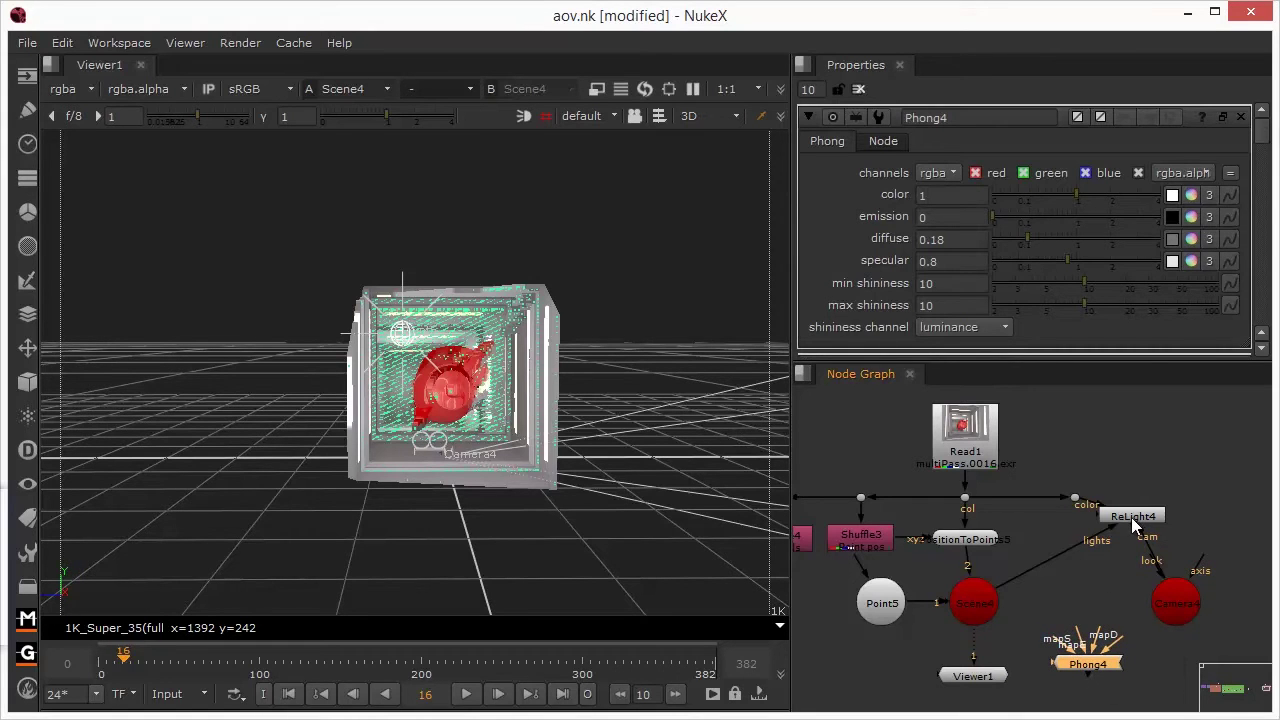
drag(1135, 518, 1092, 664)
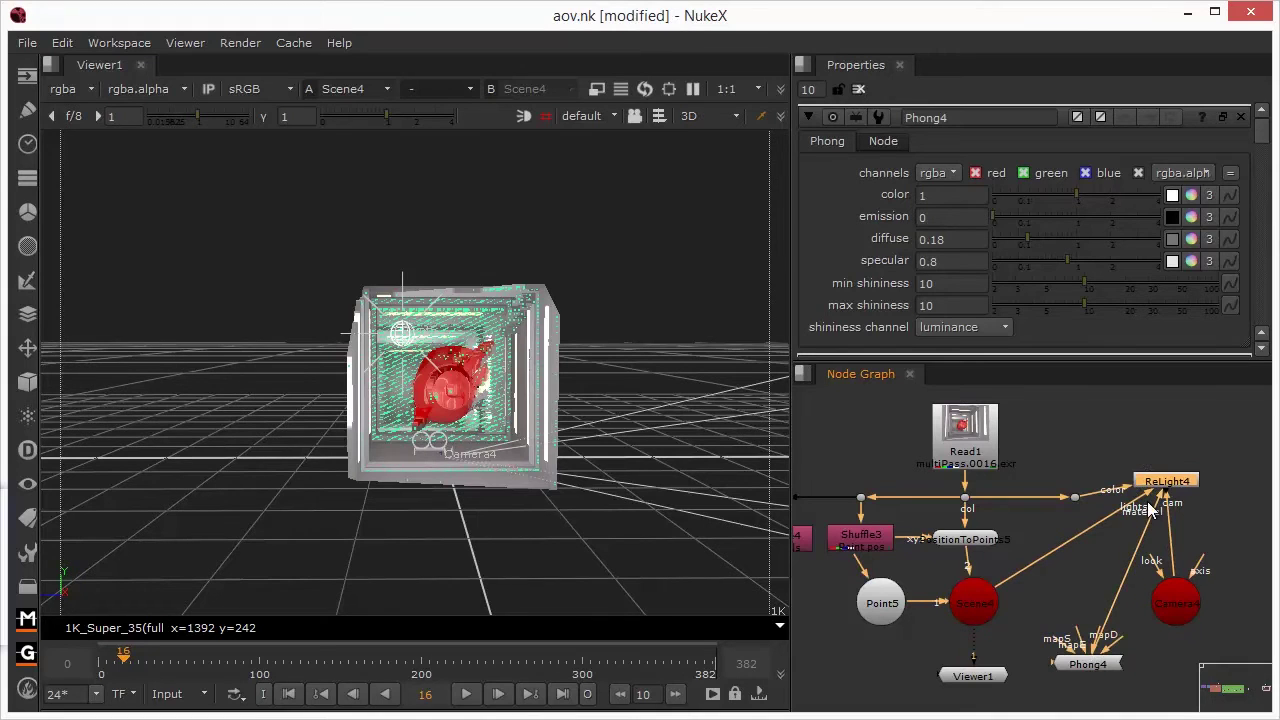
drag(1163, 484, 1074, 606)
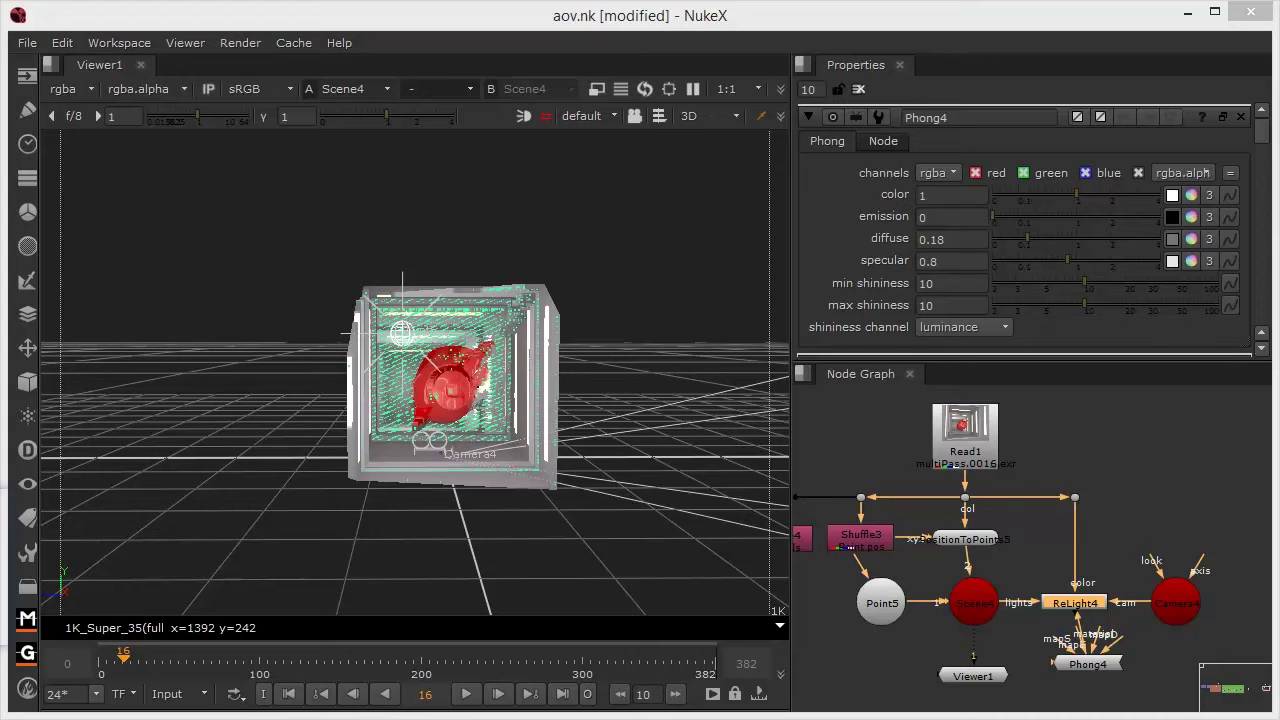
mouse_move(1090, 664)
mouse_down()
mouse_move(1082, 686)
mouse_move(1084, 675)
mouse_up()
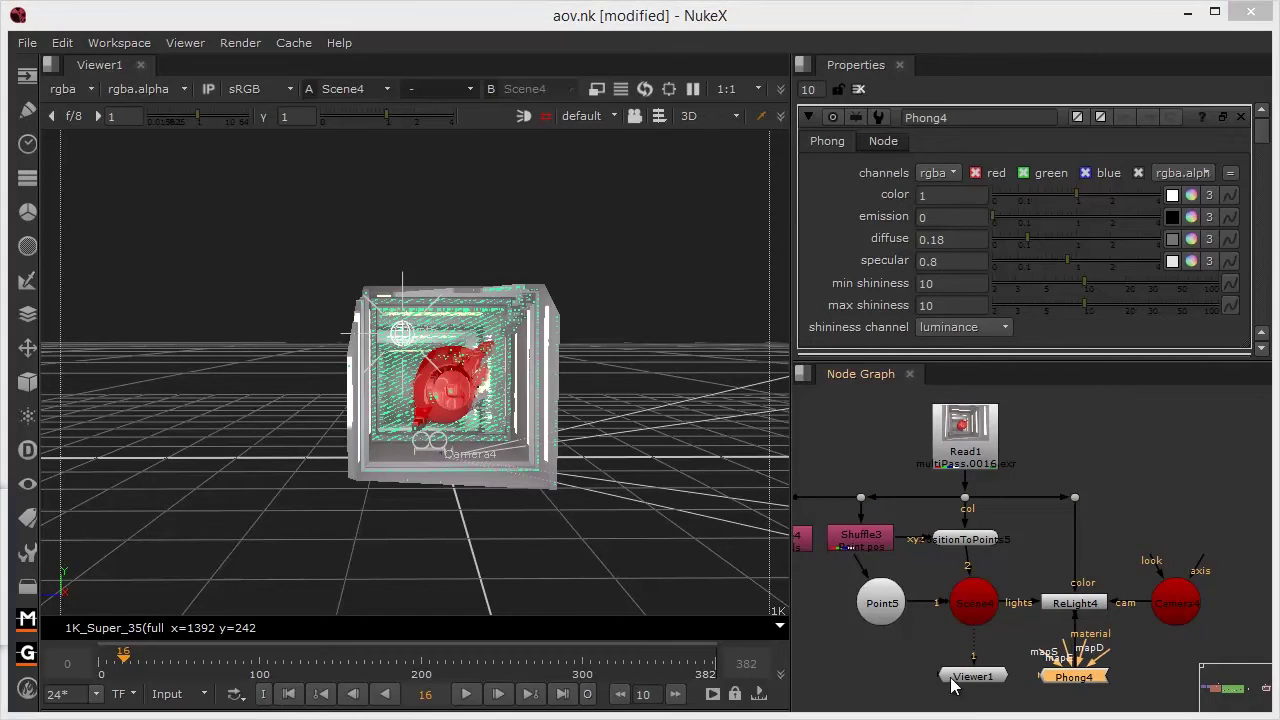
Set ReLight4's normal vectors to normalWorld and point positions to point_position.
double_click(1070, 604)
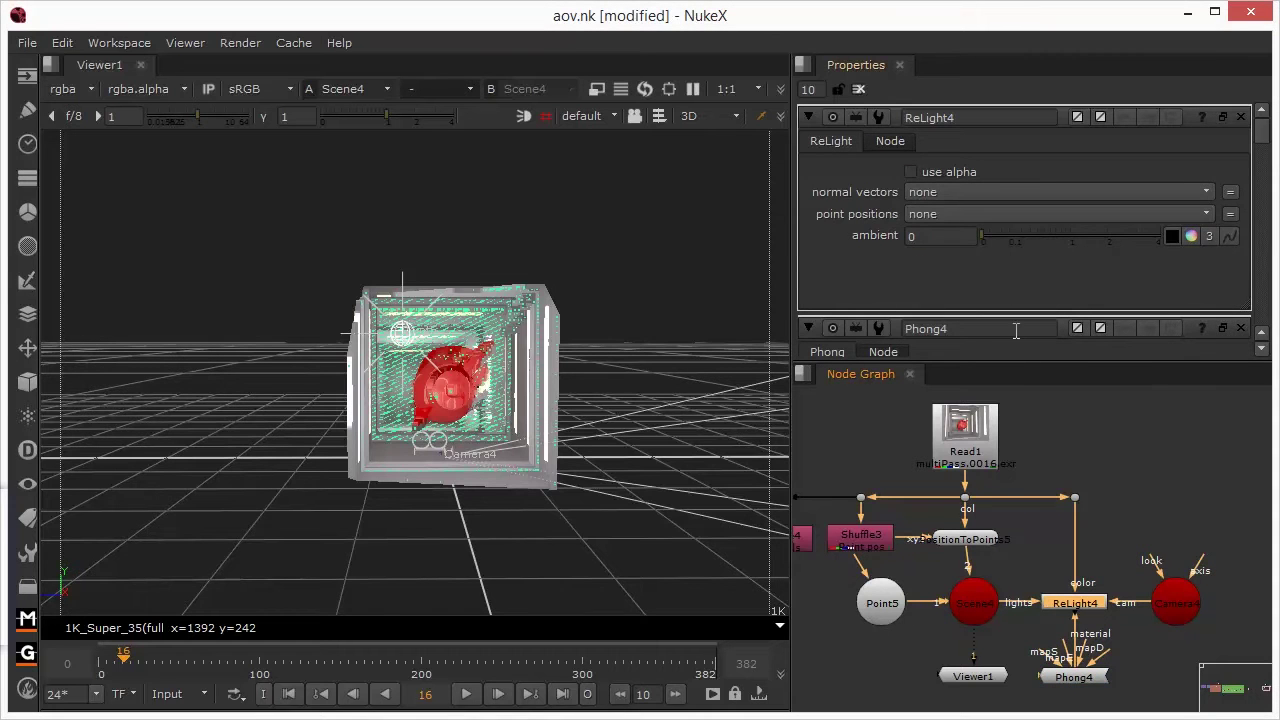
click(933, 192)
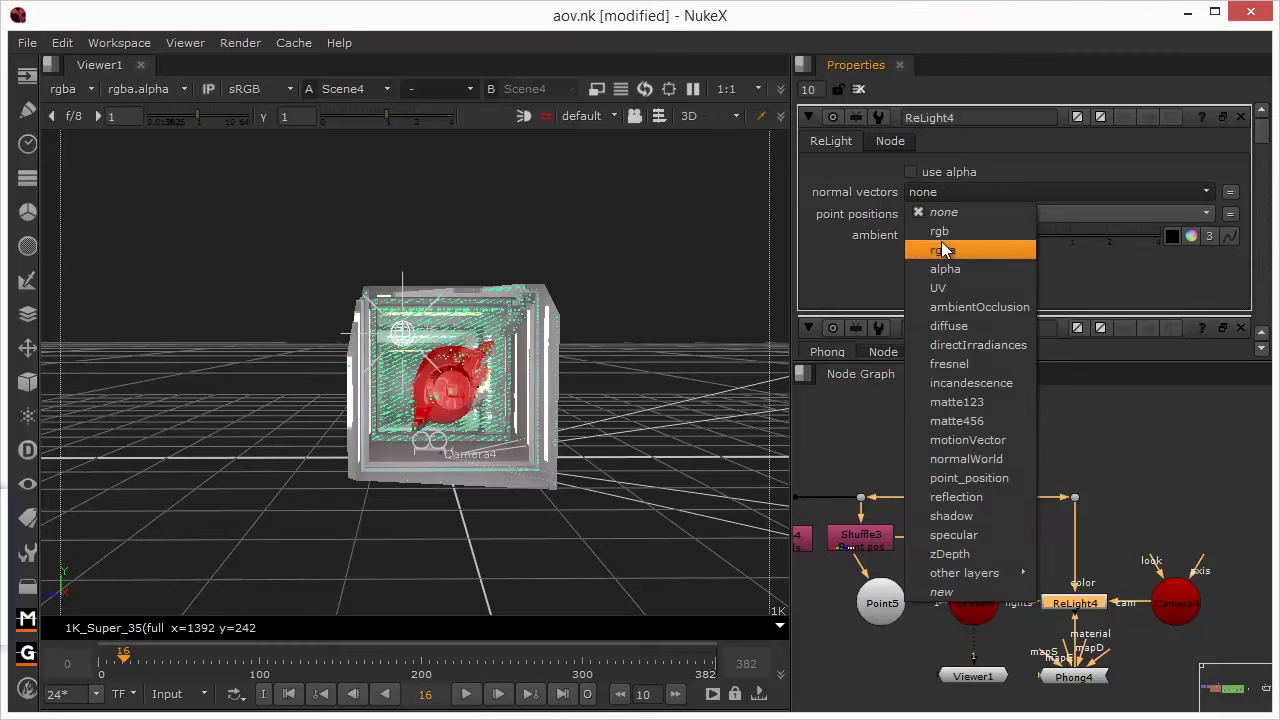
click(947, 459)
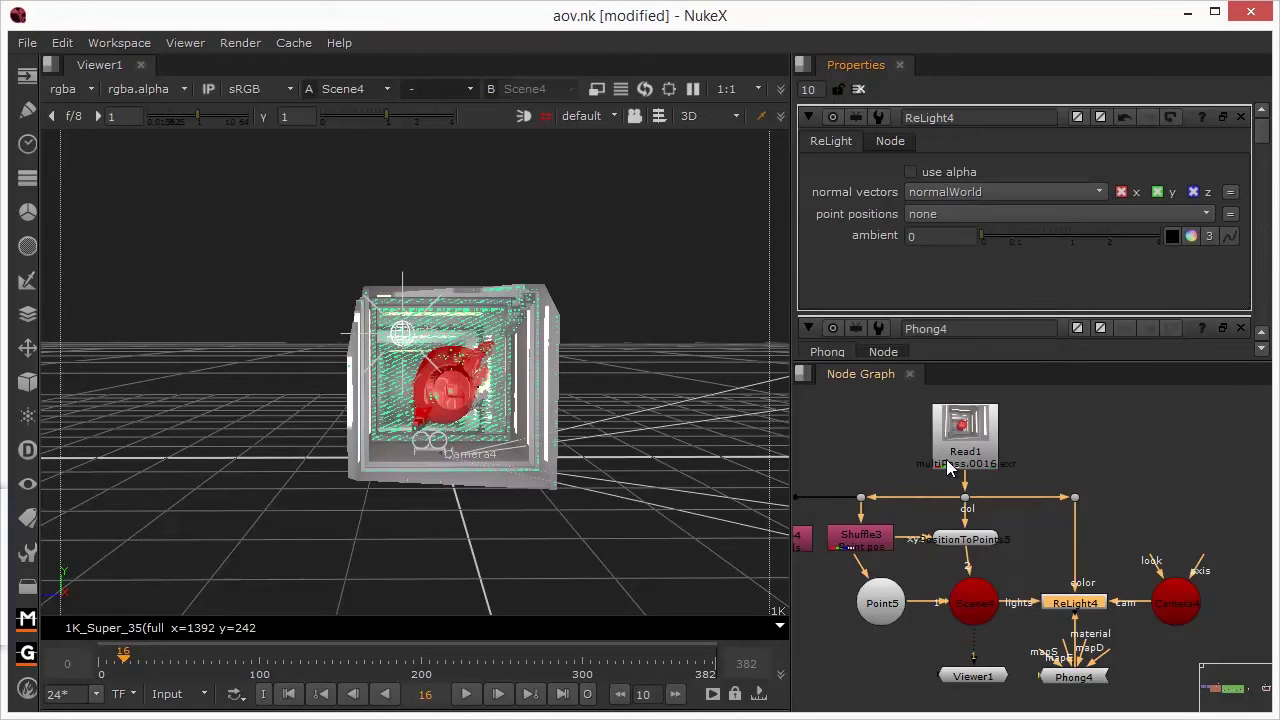
click(921, 215)
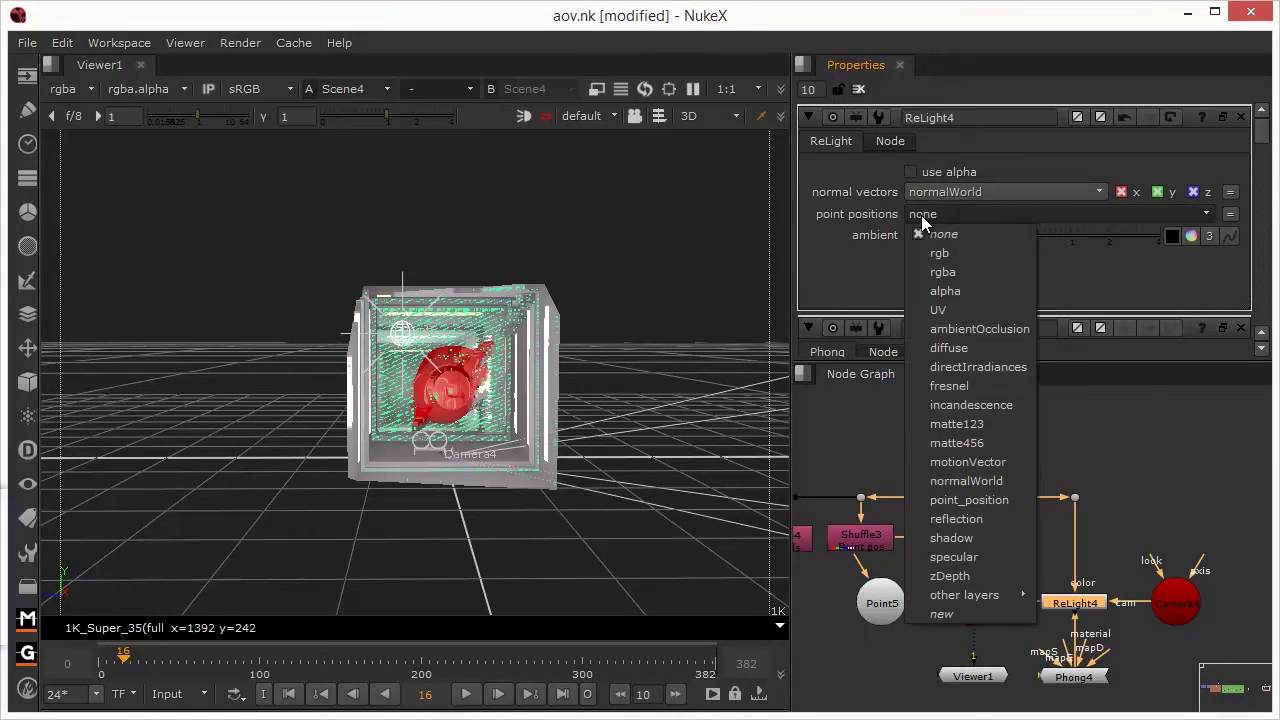
click(963, 498)
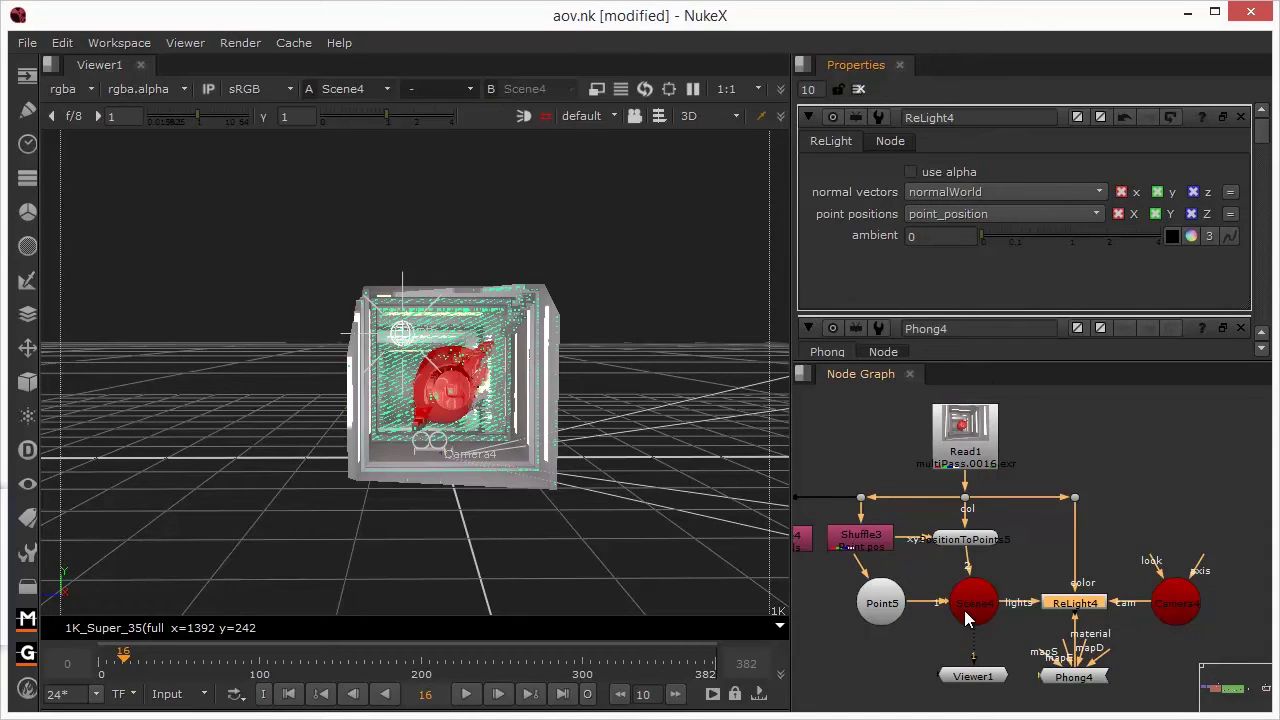
drag(964, 617, 954, 617)
drag(966, 683, 958, 683)
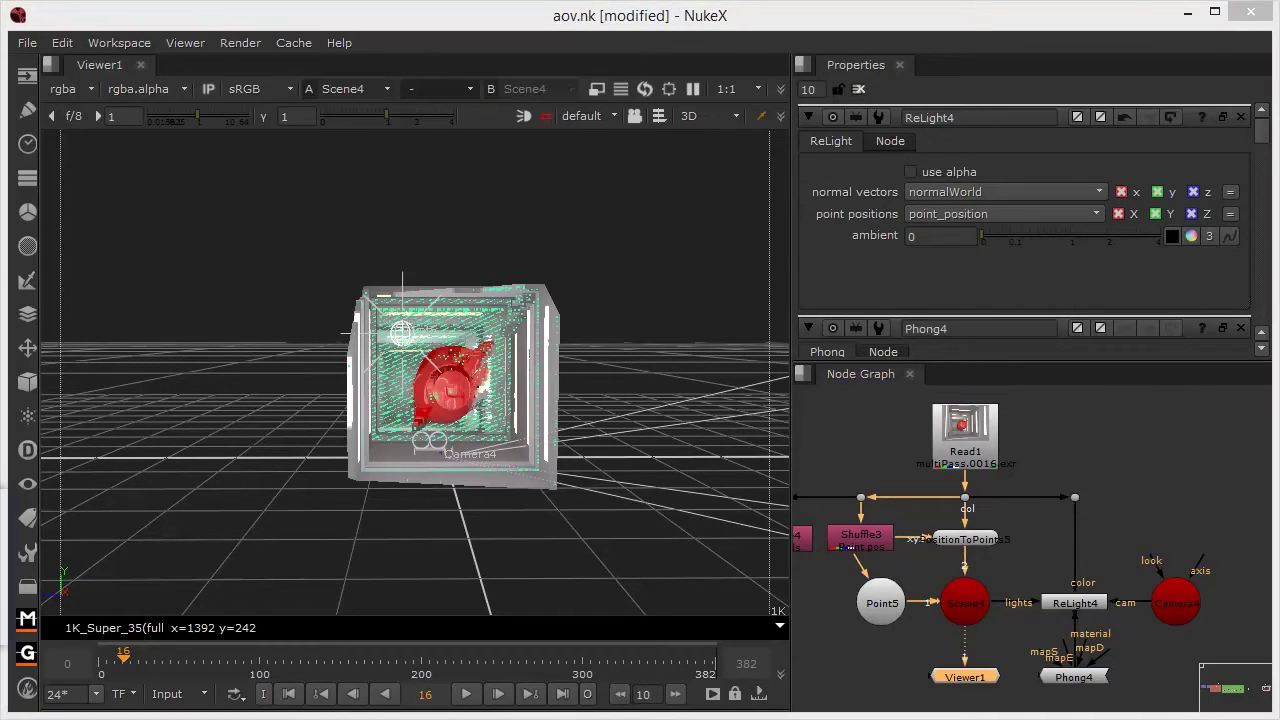
Detach Viewer1 from Scene4 and switch the viewer to show the relit render in 2D.
drag(964, 652, 1062, 603)
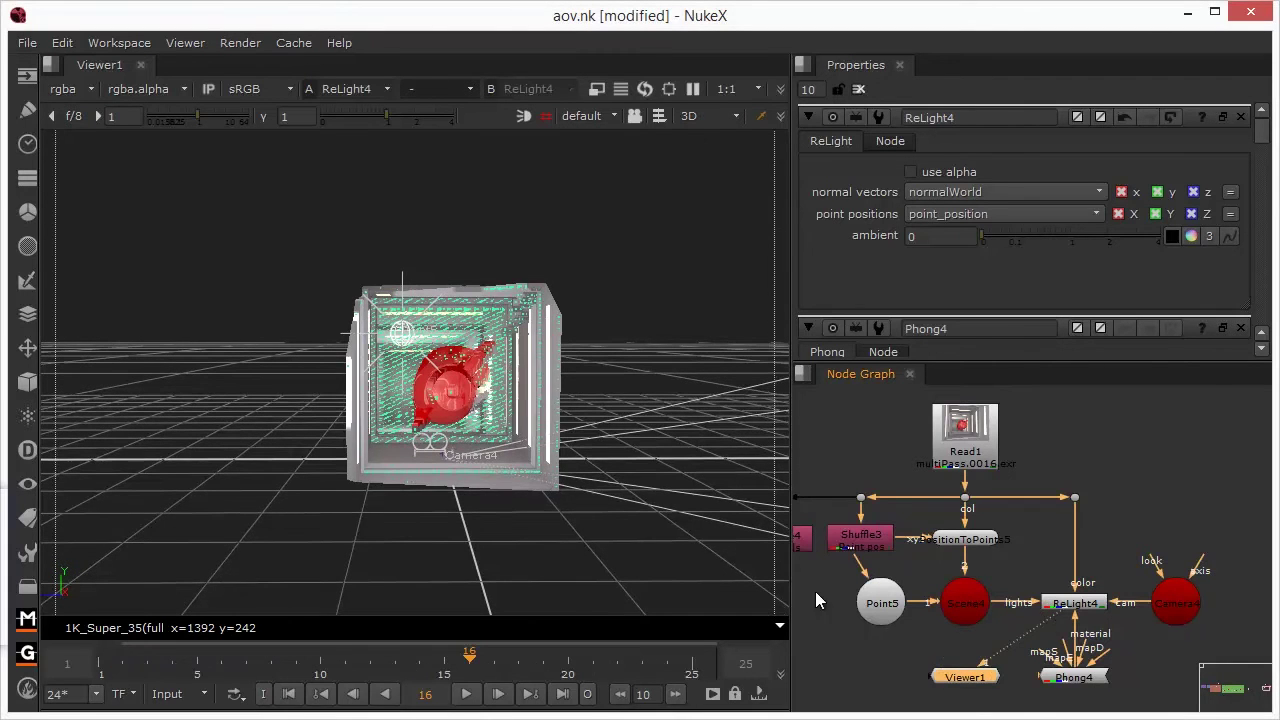
click(696, 116)
click(697, 129)
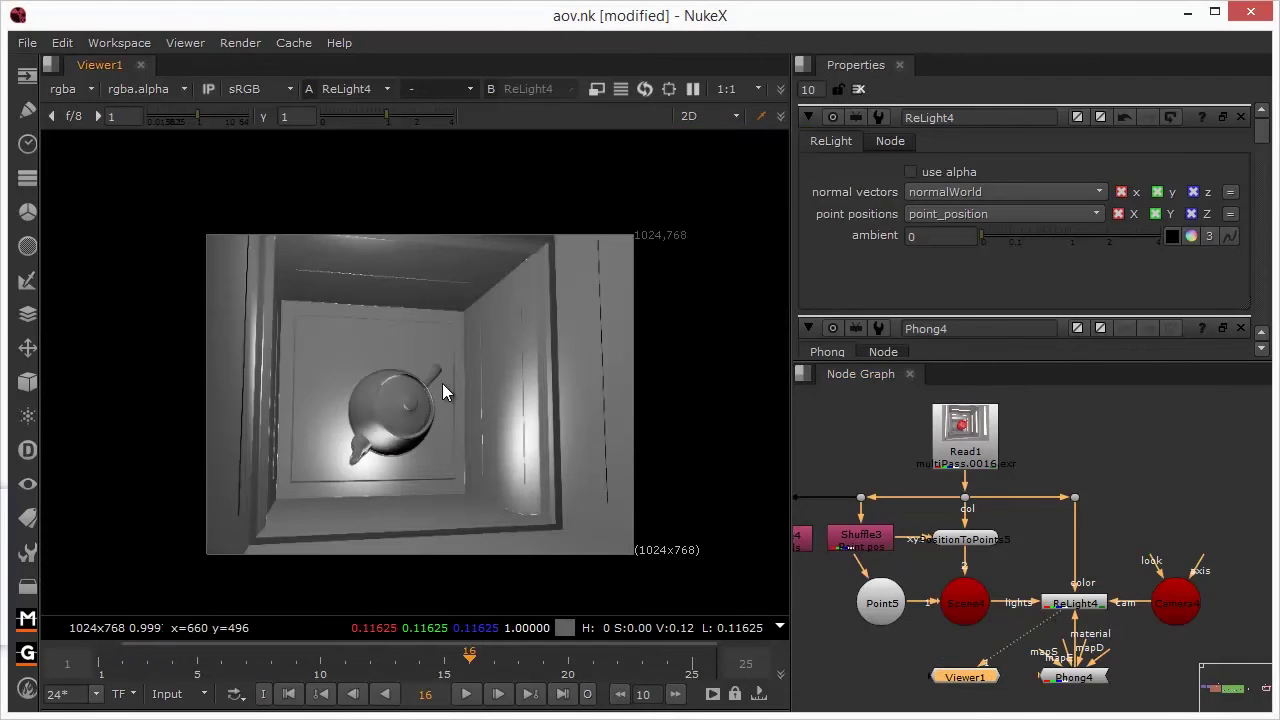
scroll(369, 413, up, 2)
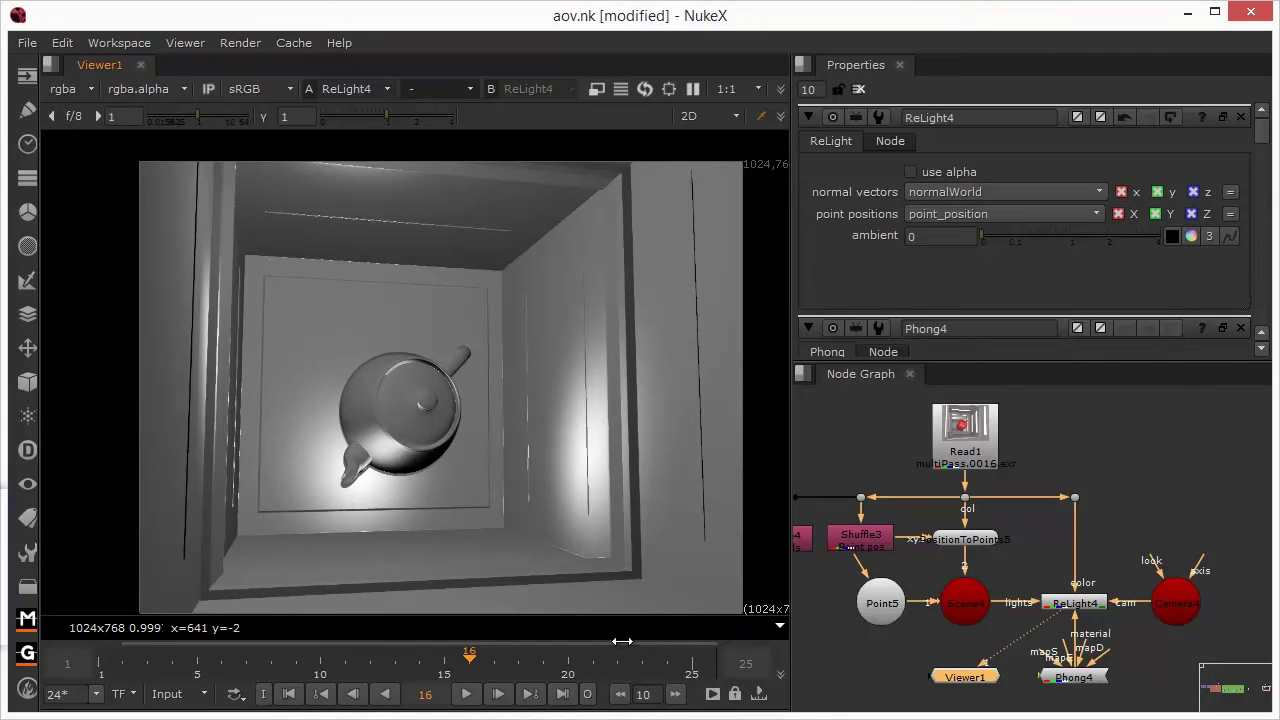
Set Point5's translate x to 4.4 and move Phong4 above ReLight4.
double_click(882, 606)
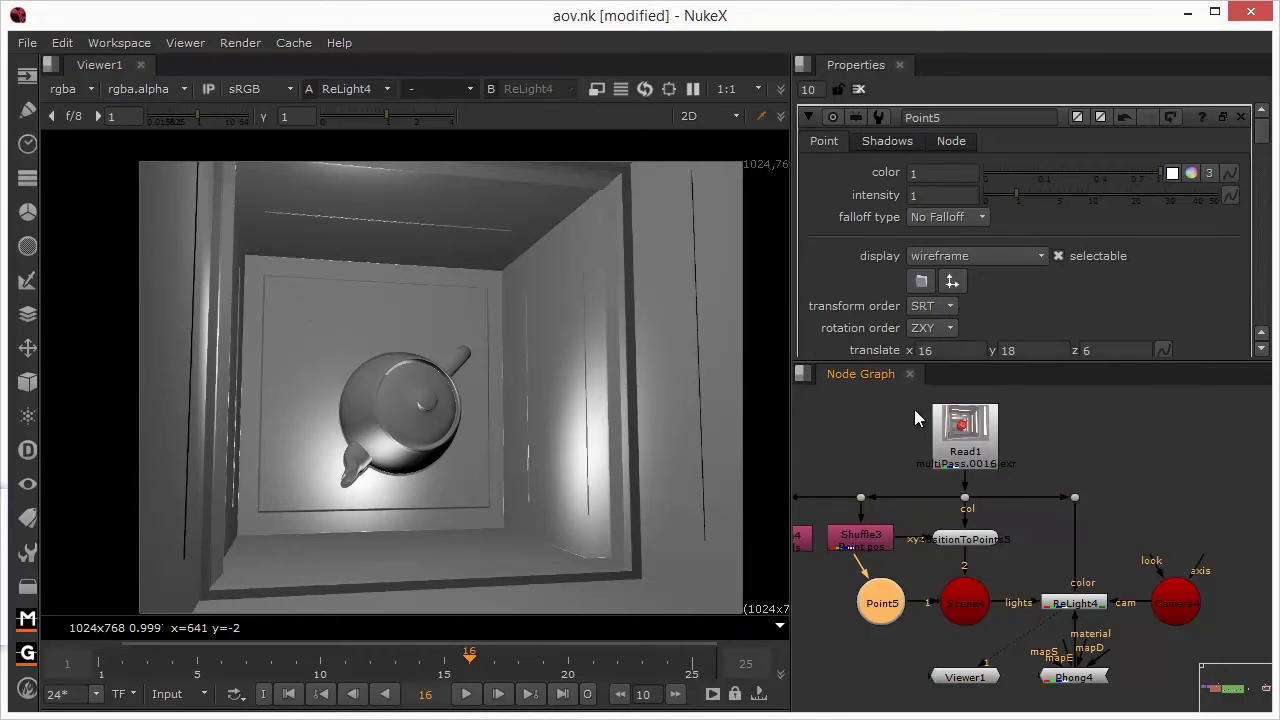
scroll(986, 326, down, 3)
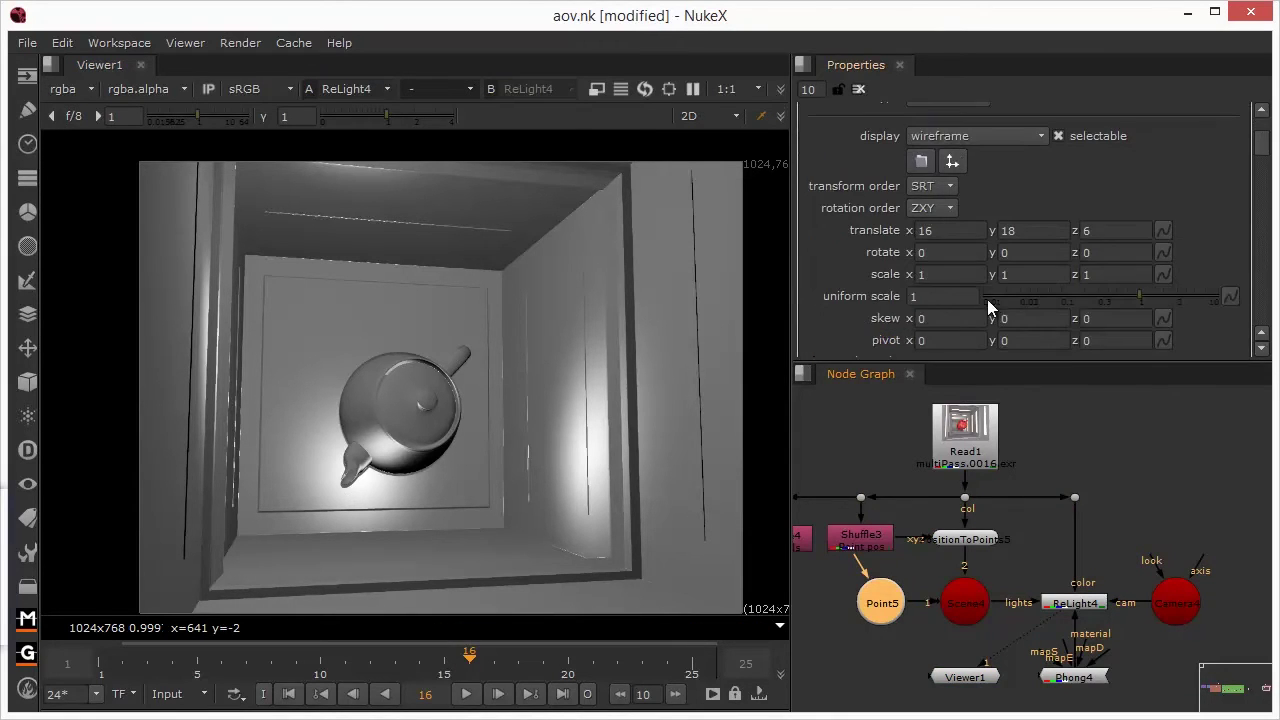
click(930, 231)
key(BackSpace)
text(8.3)
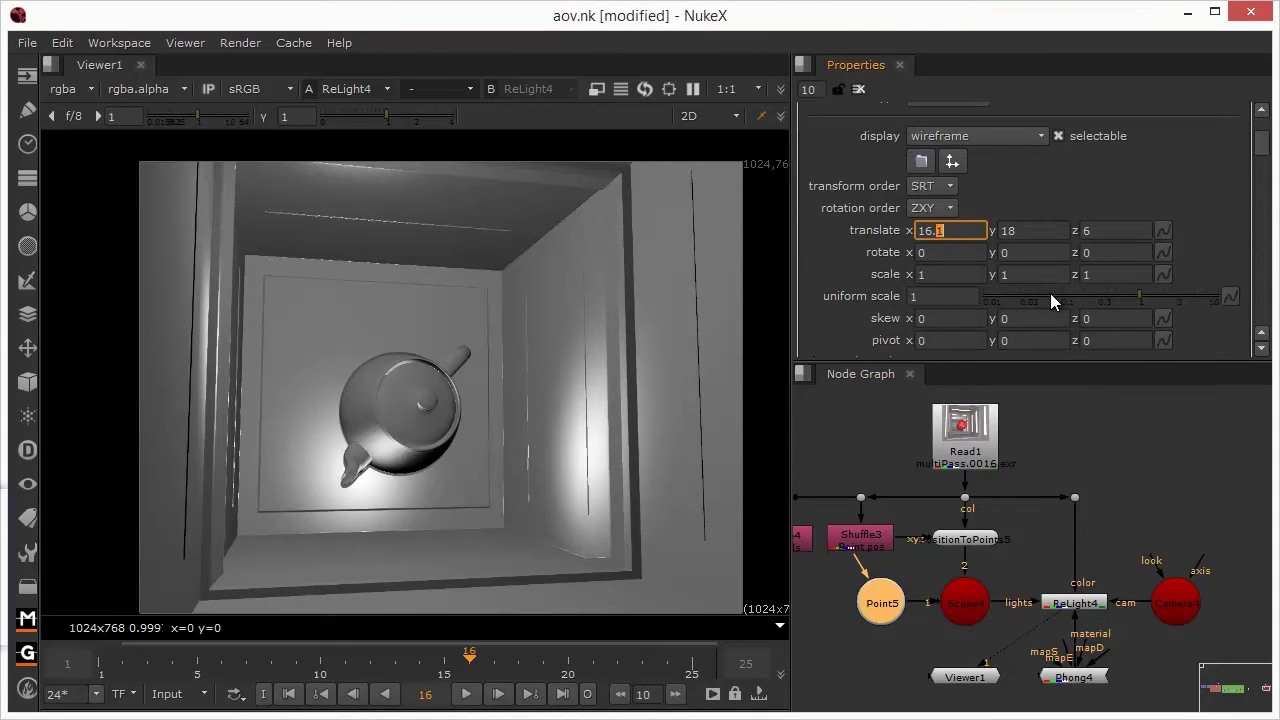
key(Up)
key(Up)
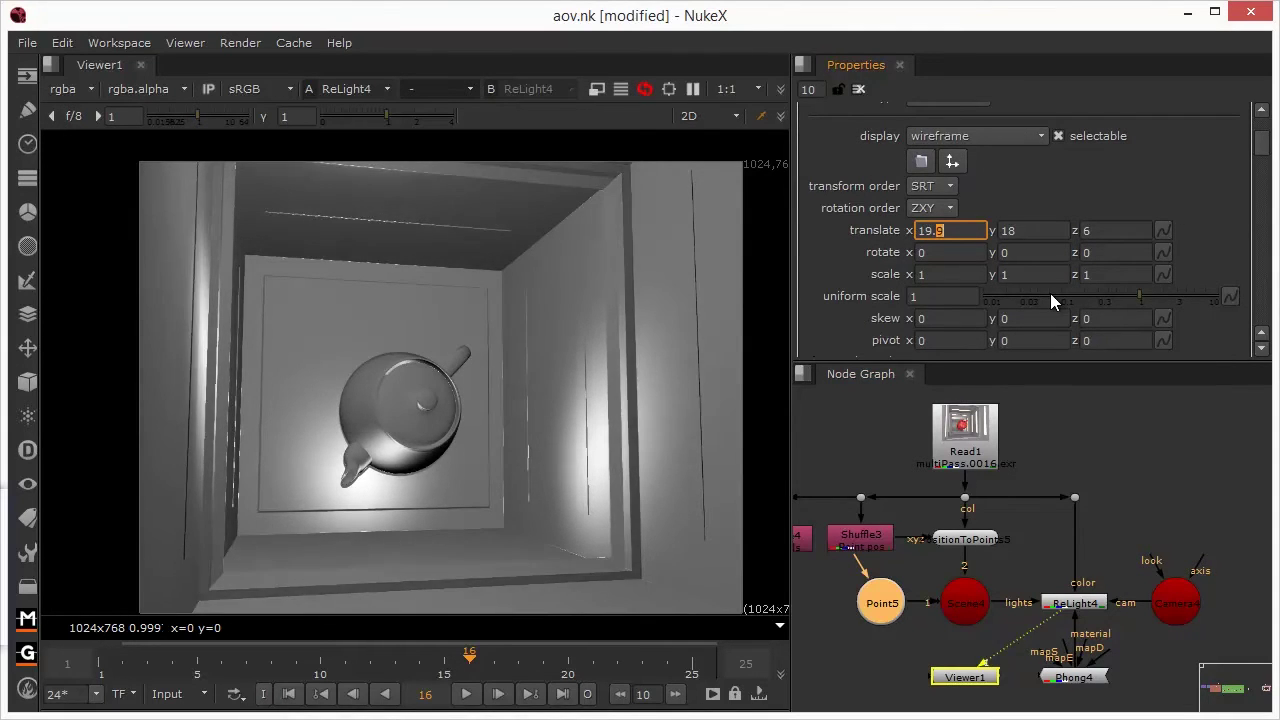
key(Down)
key(Down)
key(Down)
key(Down)
key(Down)
key(Left)
key(Left)
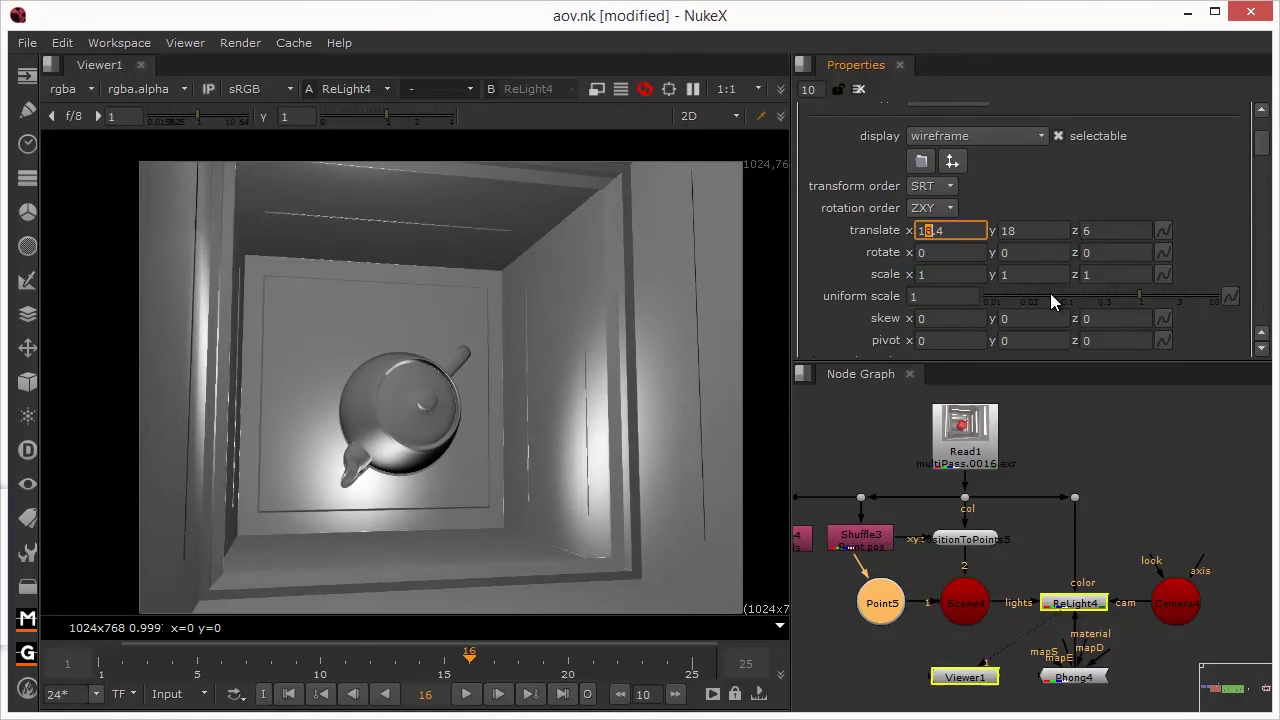
key(Down)
key(Down)
key(Down)
key(Down)
key(Down)
key(Down)
key(Down)
key(Down)
key(Down)
key(Down)
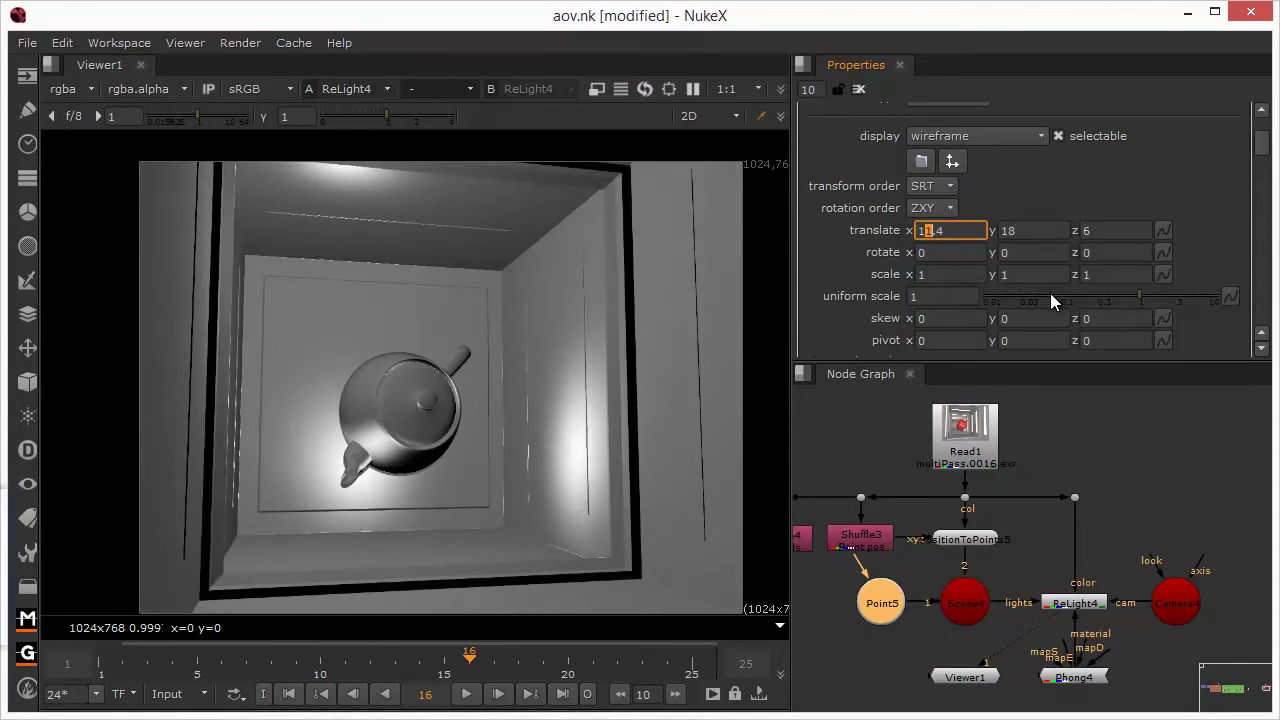
key(Down)
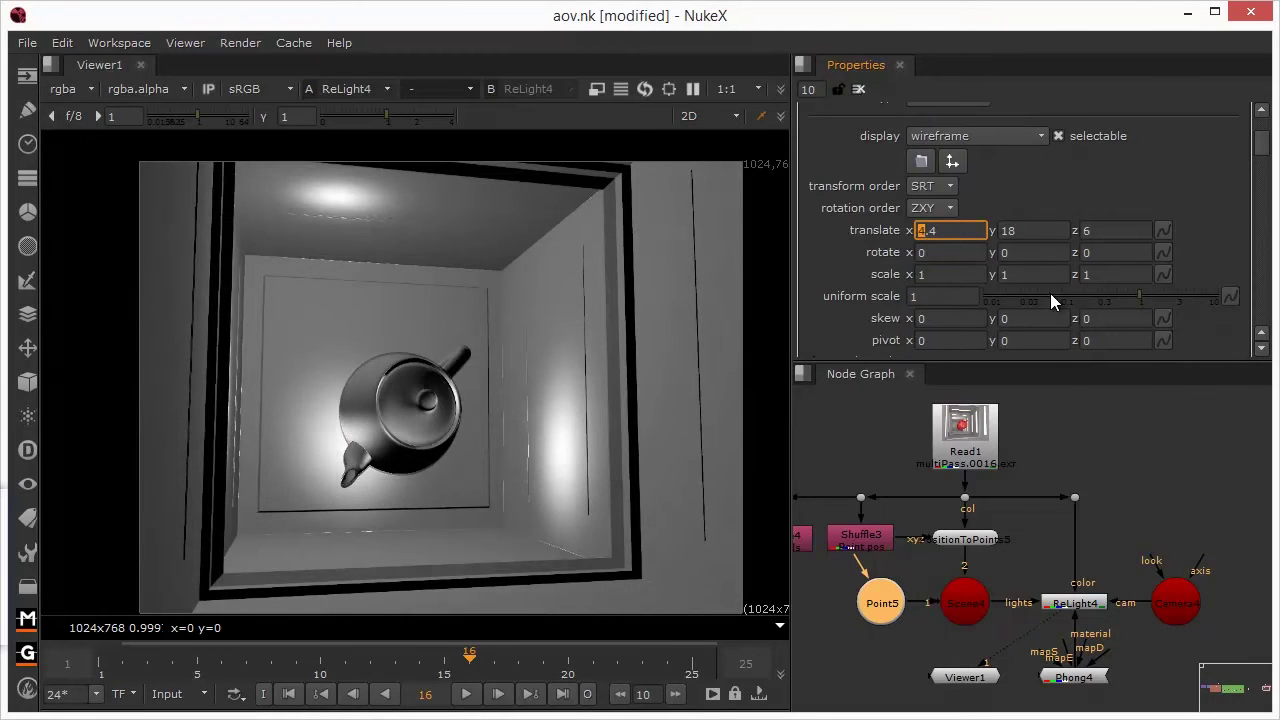
key(Up)
key(Up)
key(Up)
key(Down)
key(Down)
key(Down)
key(Down)
key(Down)
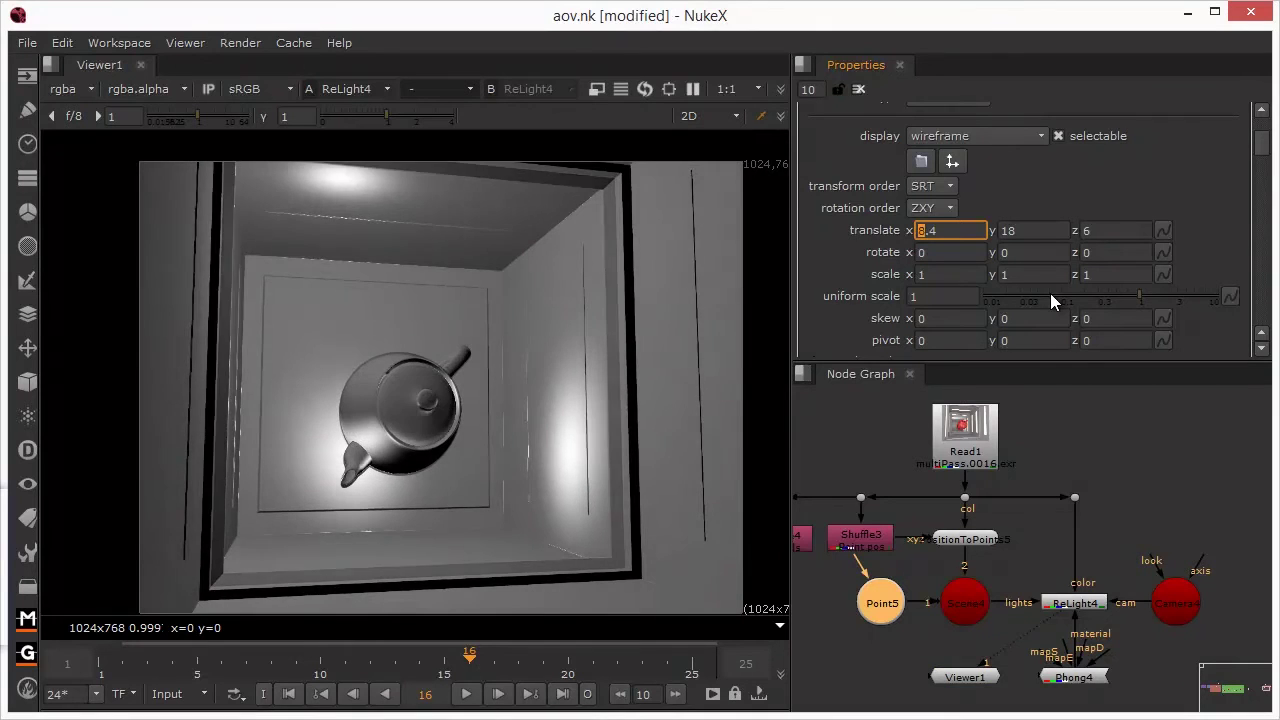
key(Up)
key(Up)
key(Down)
key(Down)
key(Down)
key(Down)
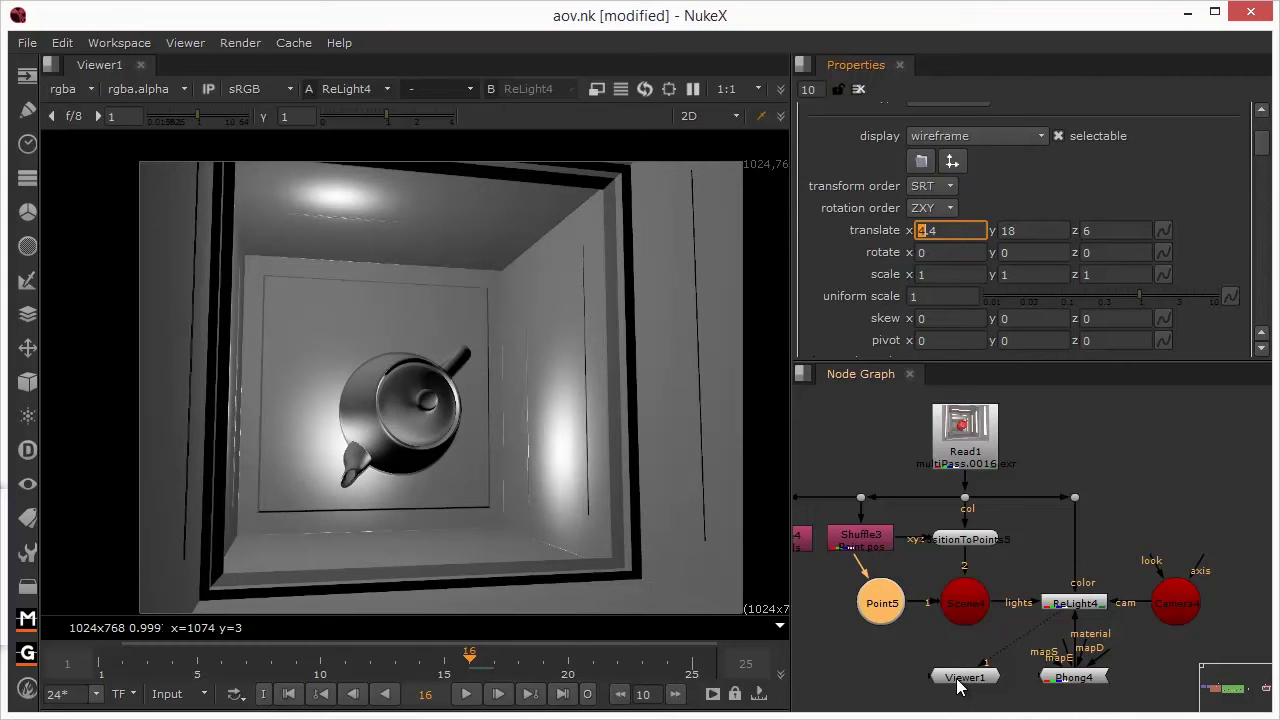
key(Return)
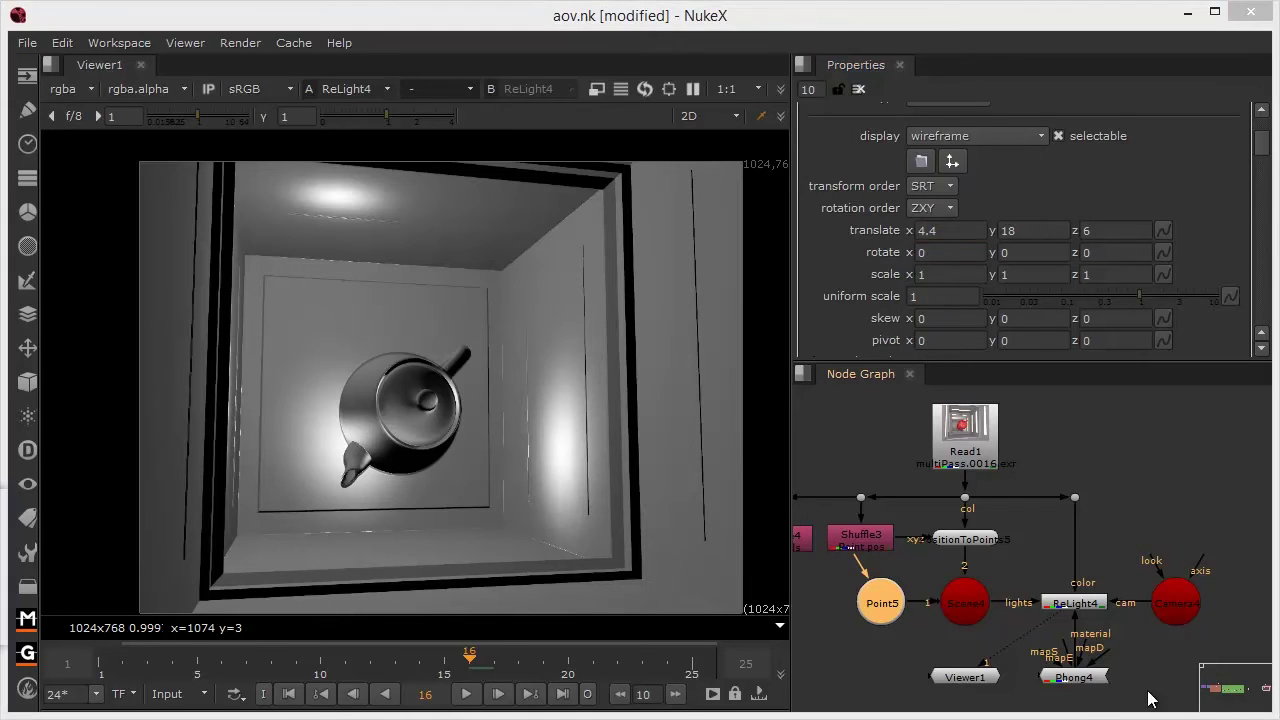
drag(1068, 683, 1120, 548)
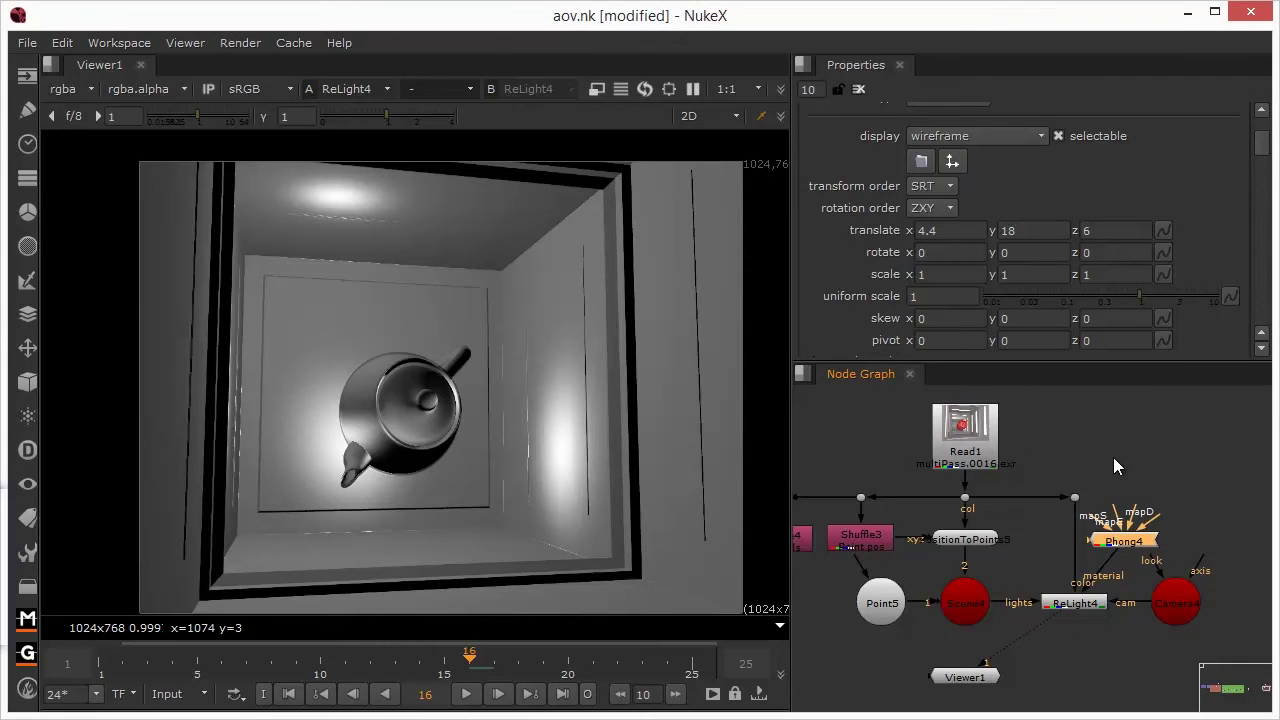
Add Merge6 after ReLight4 and route the Read1 plate through a bend point into its B input.
click(1080, 612)
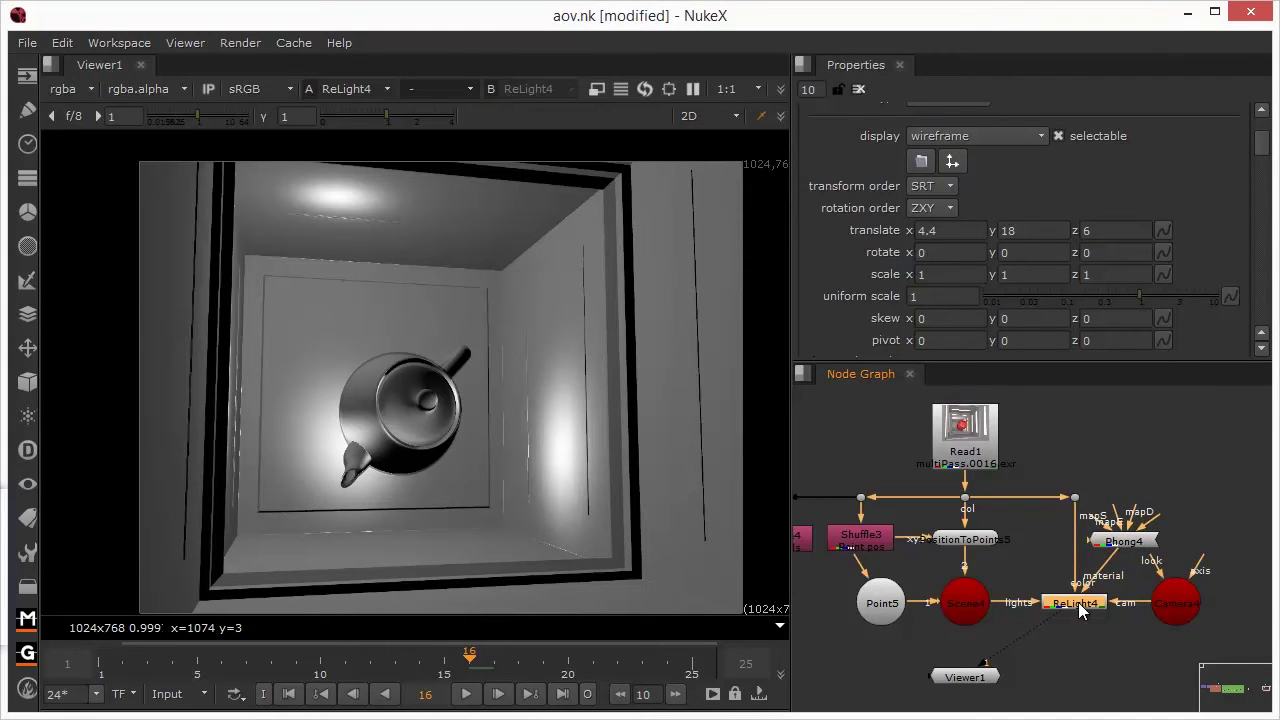
key(m)
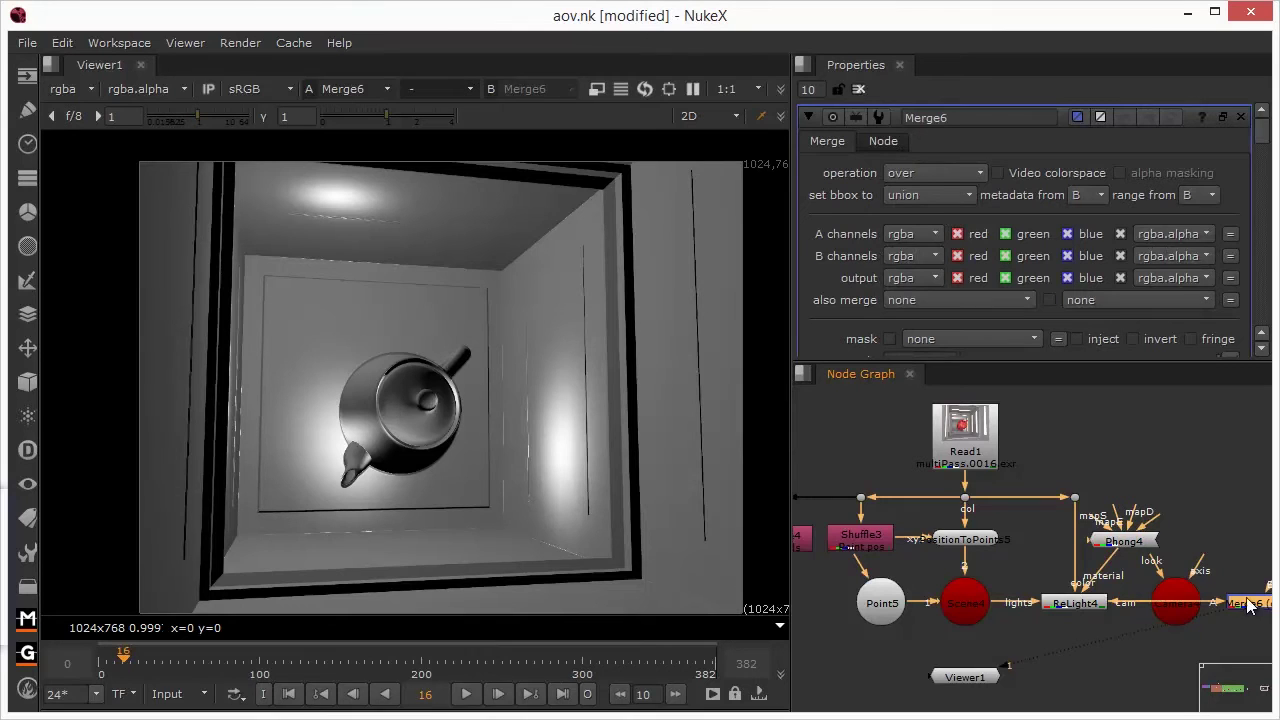
drag(1248, 603, 980, 450)
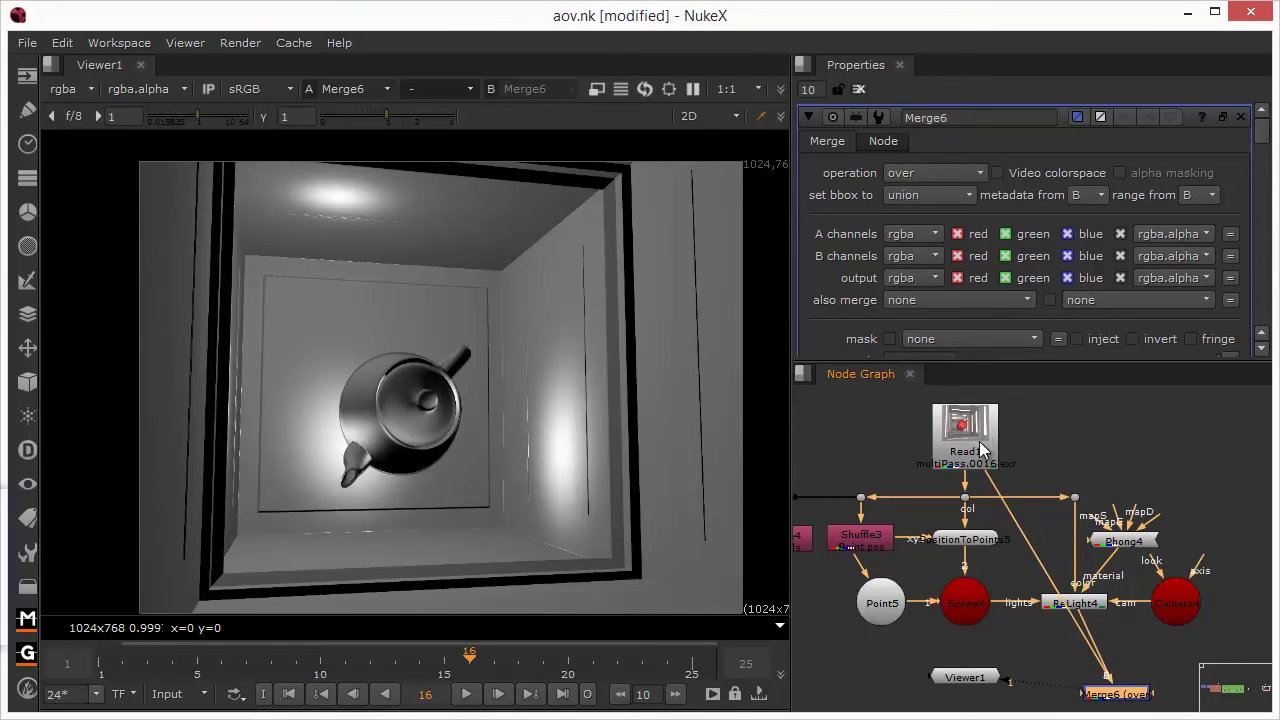
ctrl+drag(1056, 590, 1237, 438)
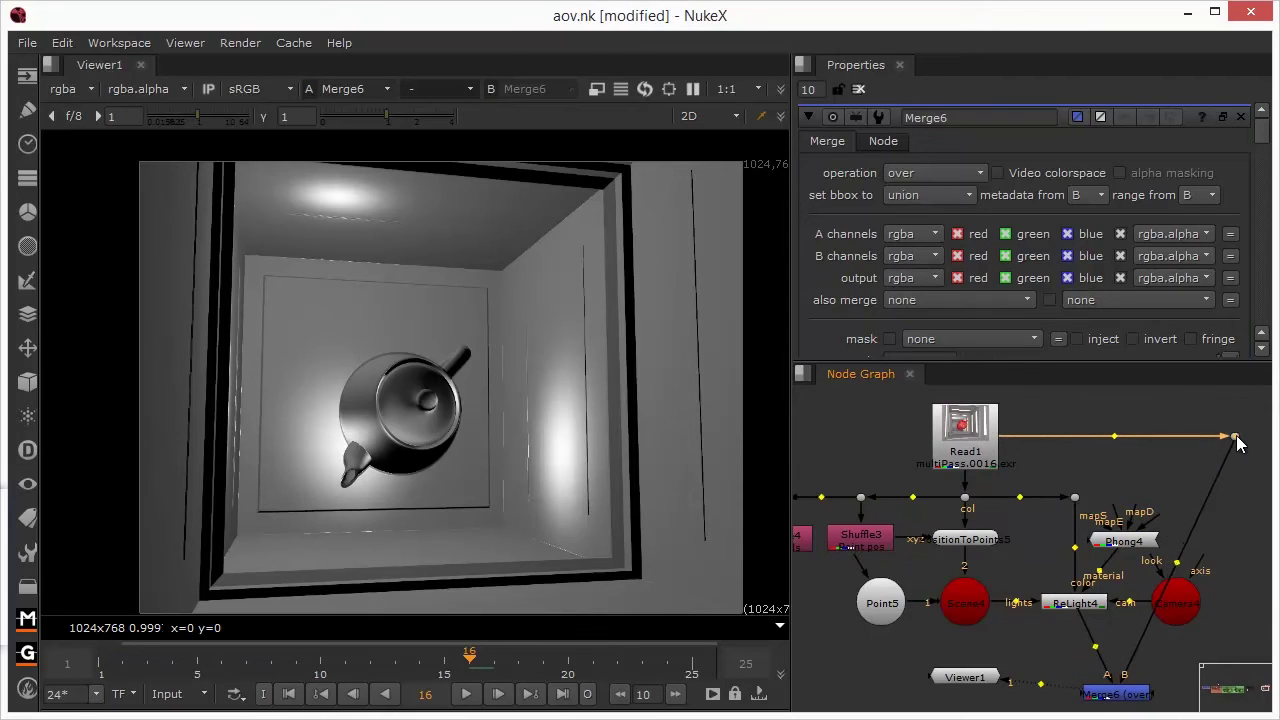
ctrl+drag(1176, 565, 1237, 668)
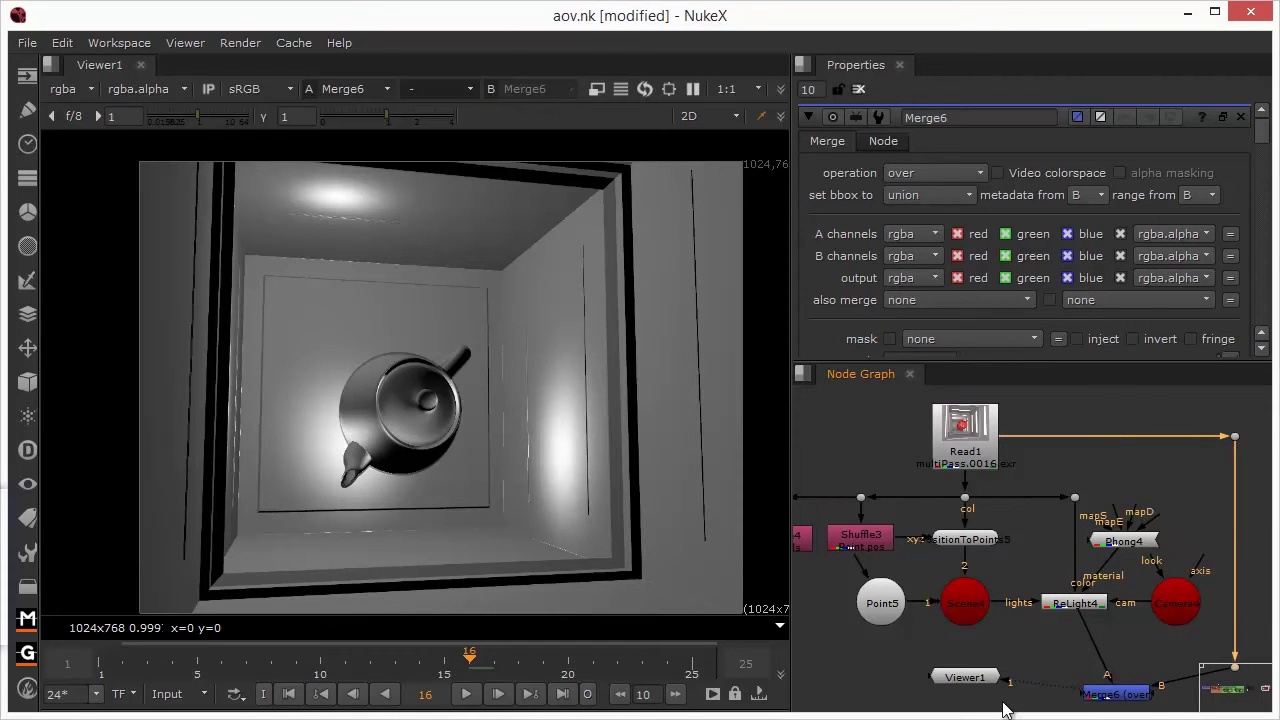
Arrange the graph so Merge6 sits under ReLight4 with Viewer1 directly below it.
middle_drag(1045, 680, 1037, 600)
drag(988, 600, 1113, 672)
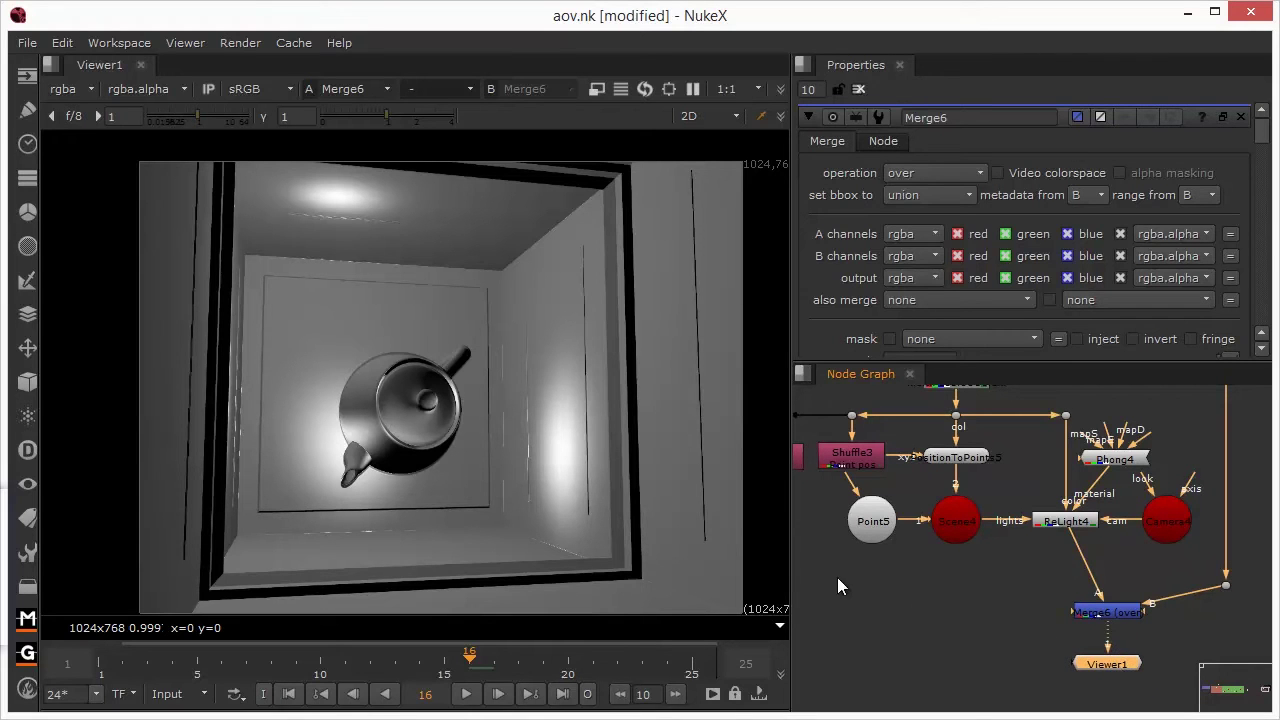
drag(1097, 611, 1067, 601)
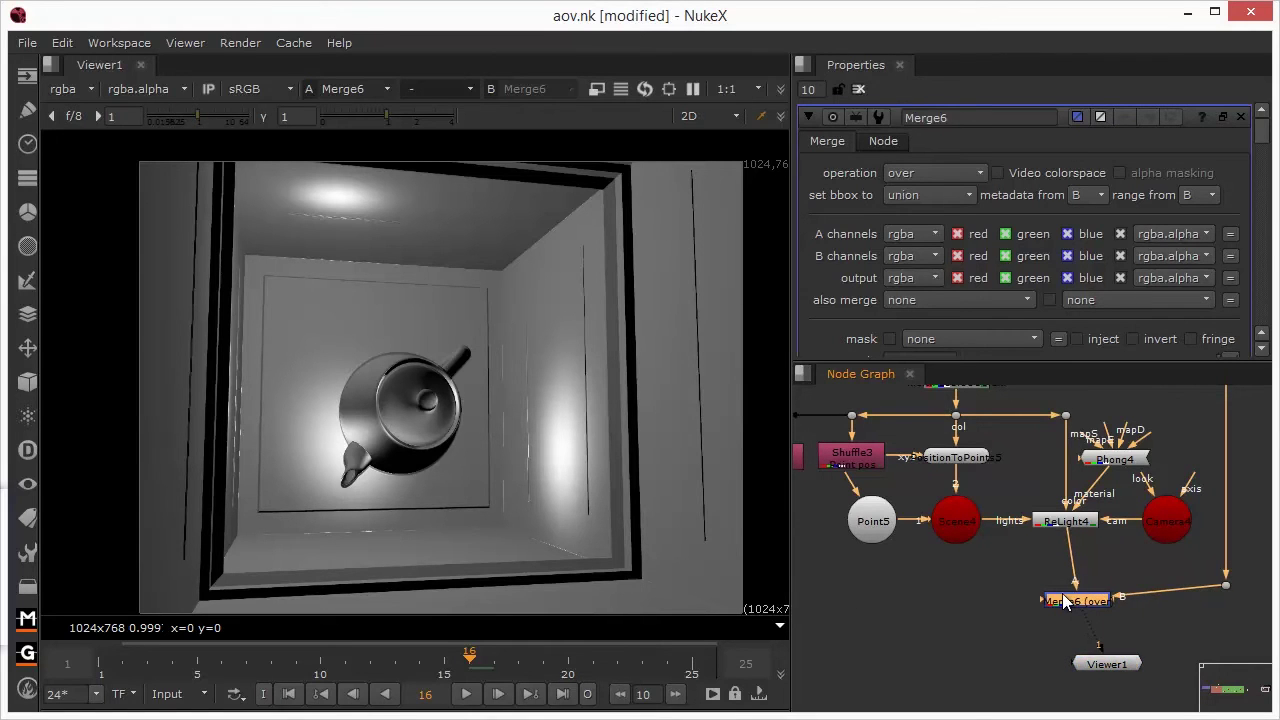
click(1103, 664)
drag(1104, 673, 1084, 664)
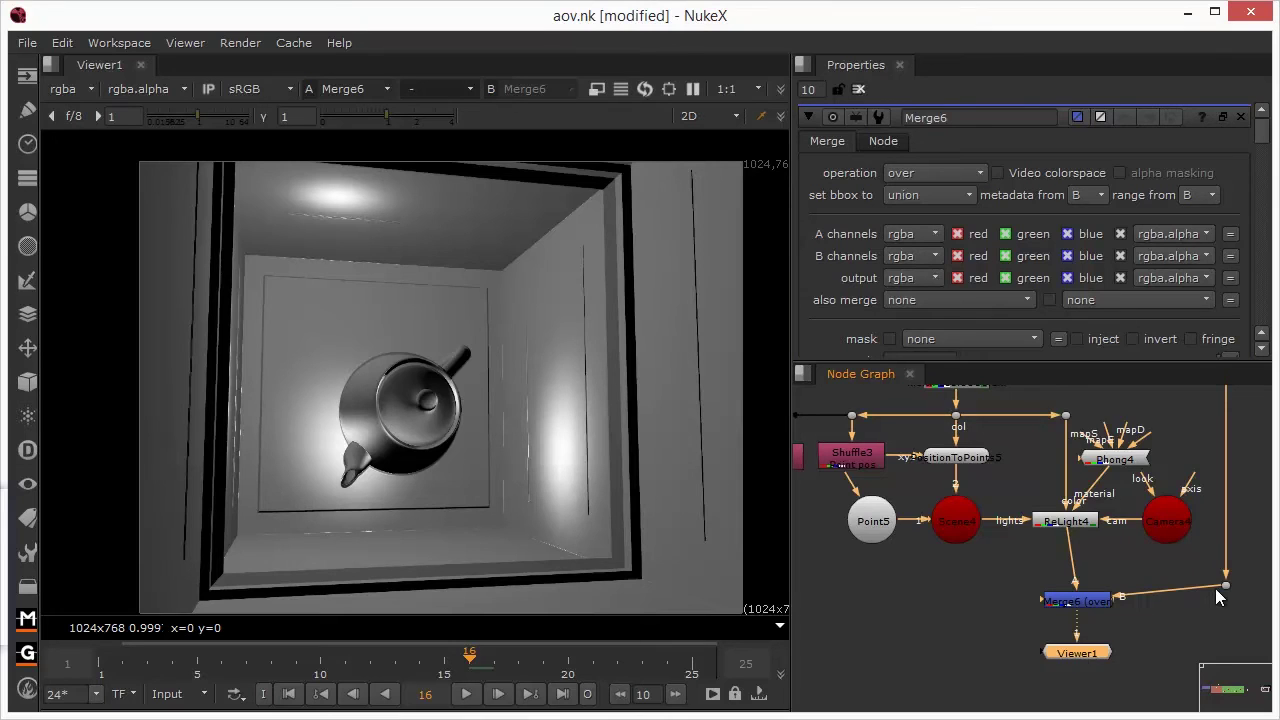
drag(1222, 586, 1225, 600)
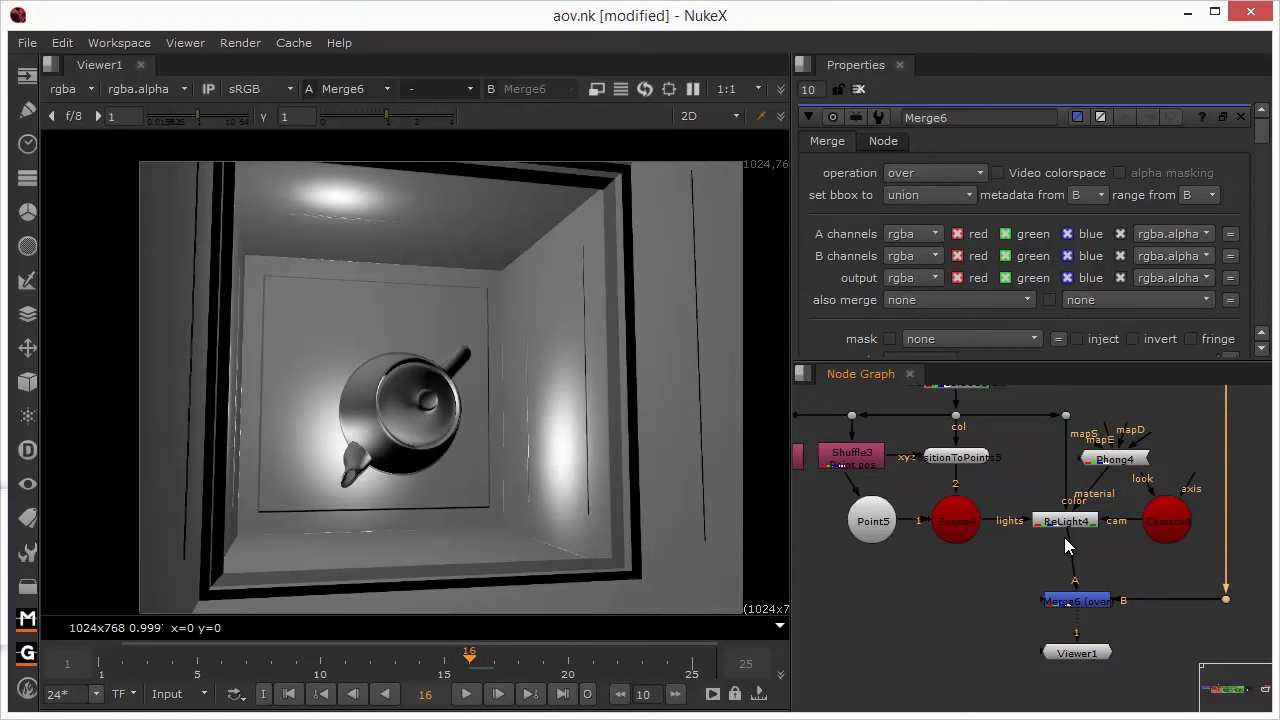
drag(1077, 607, 1065, 603)
drag(1075, 655, 1062, 652)
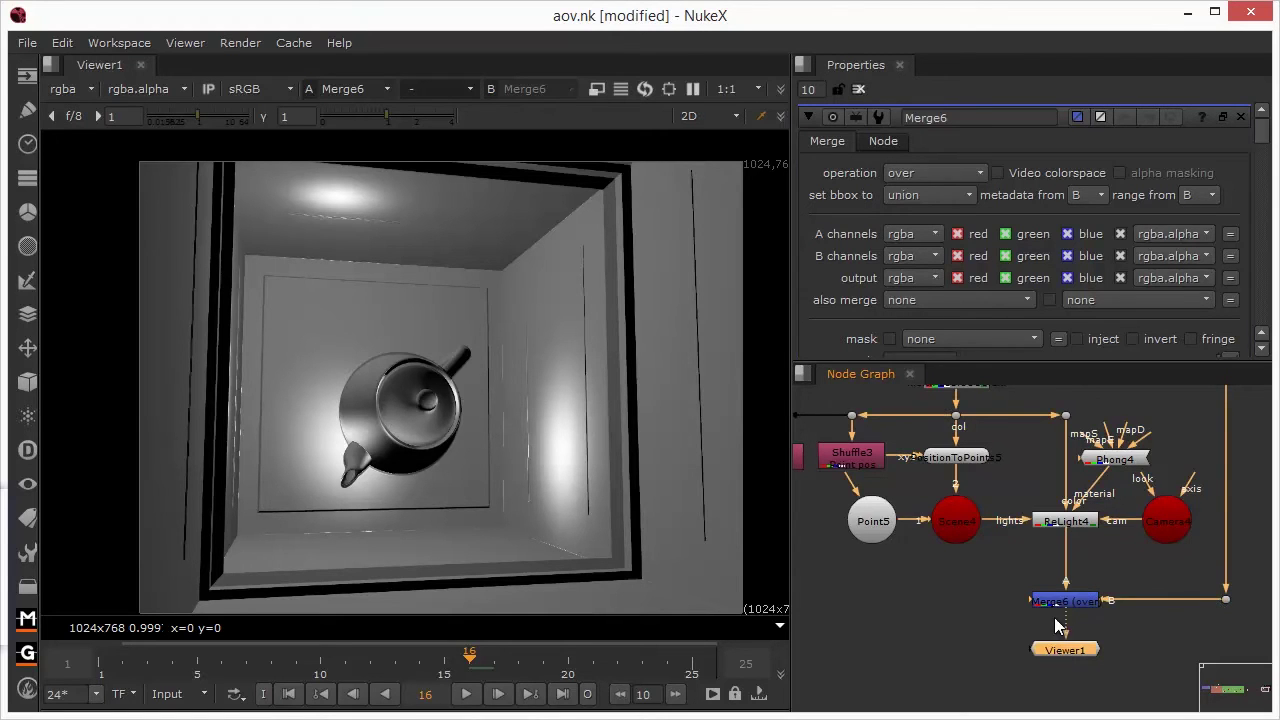
click(1062, 605)
Set Merge6's operation to plus and step Point5's translate x to 4.9.
click(913, 172)
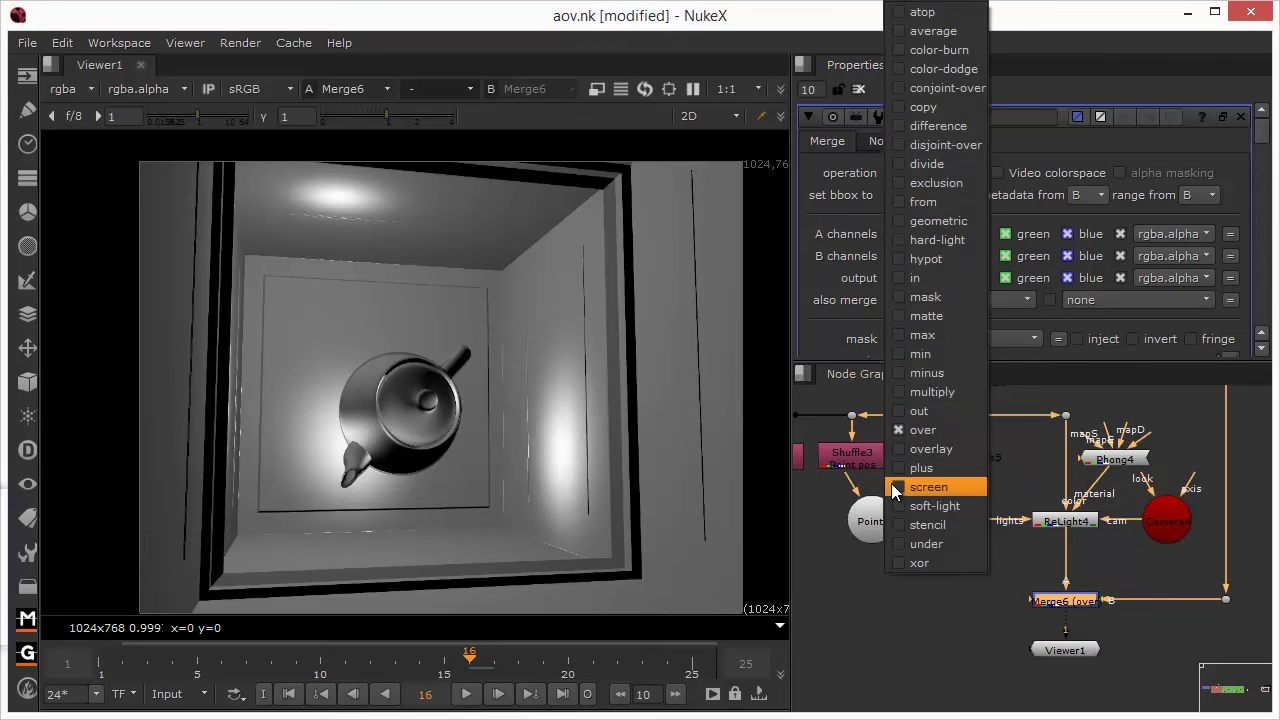
click(921, 468)
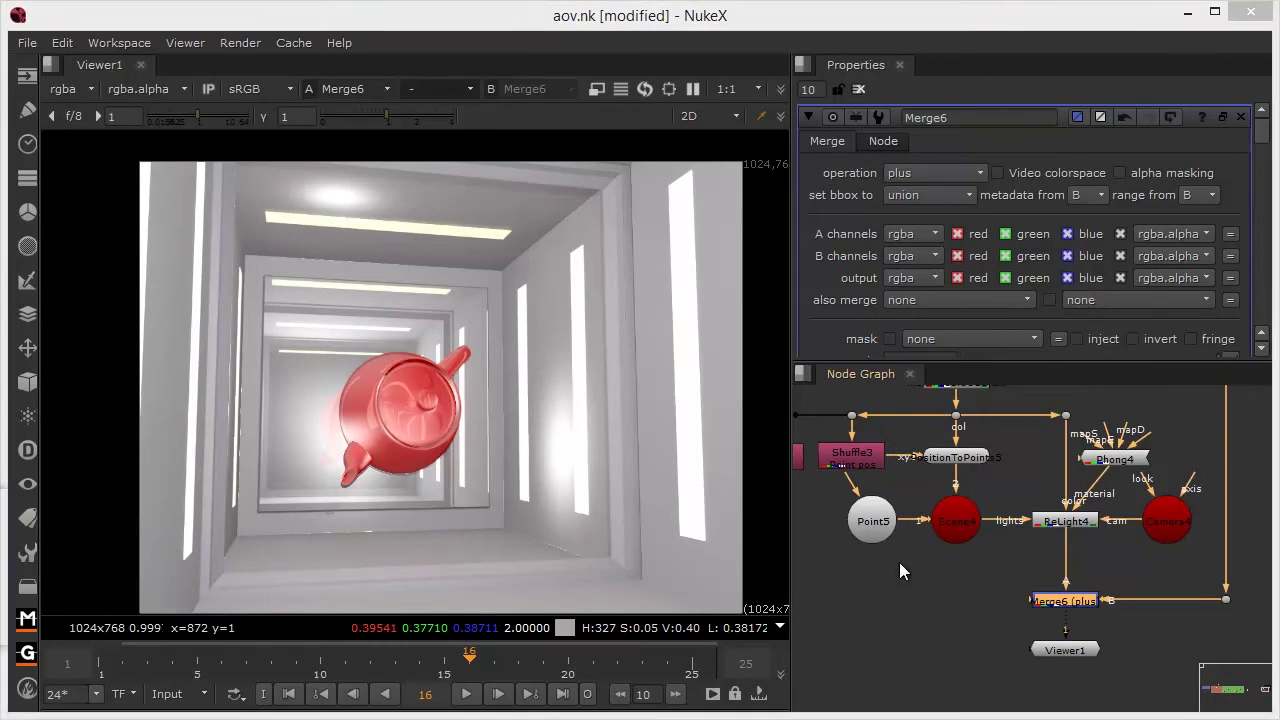
double_click(878, 523)
scroll(940, 324, down, 3)
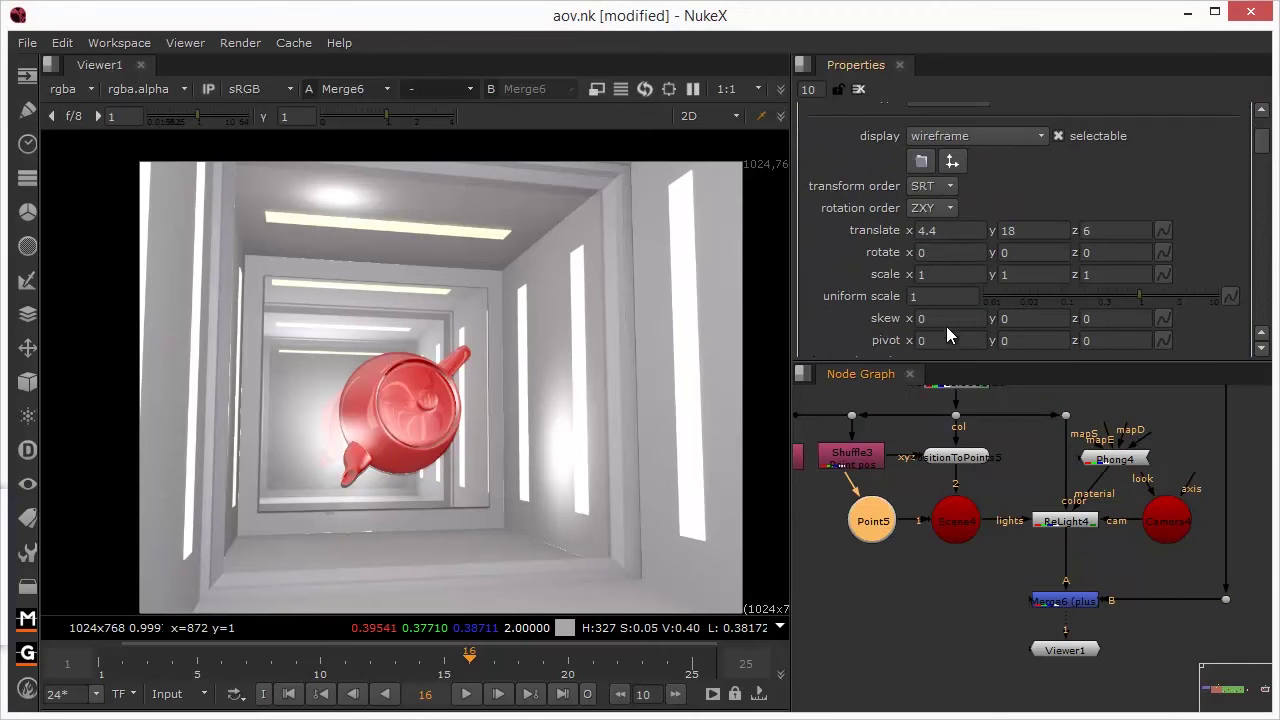
click(926, 230)
key(Up)
key(Up)
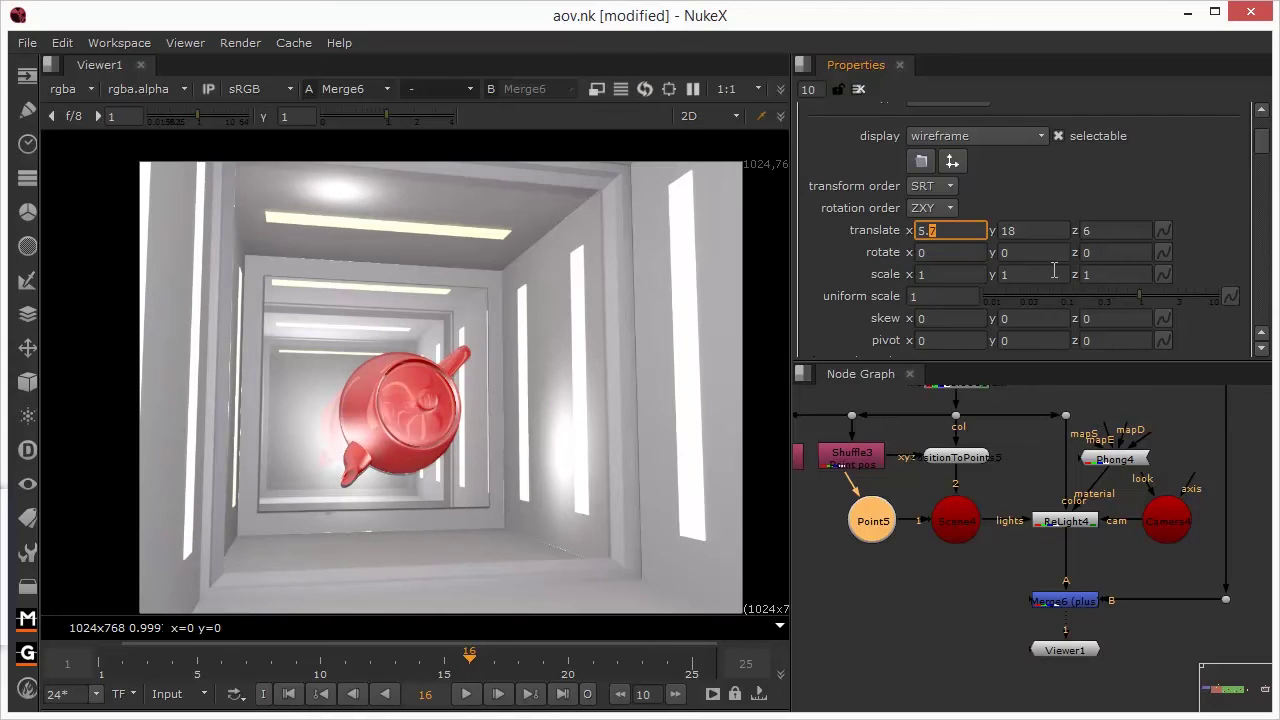
key(Down)
key(Down)
key(Down)
key(Down)
key(Down)
key(Down)
key(Down)
key(Down)
key(Down)
key(Down)
key(Down)
key(Down)
key(Down)
key(Down)
key(Down)
key(Down)
key(Down)
key(Down)
key(Down)
key(Down)
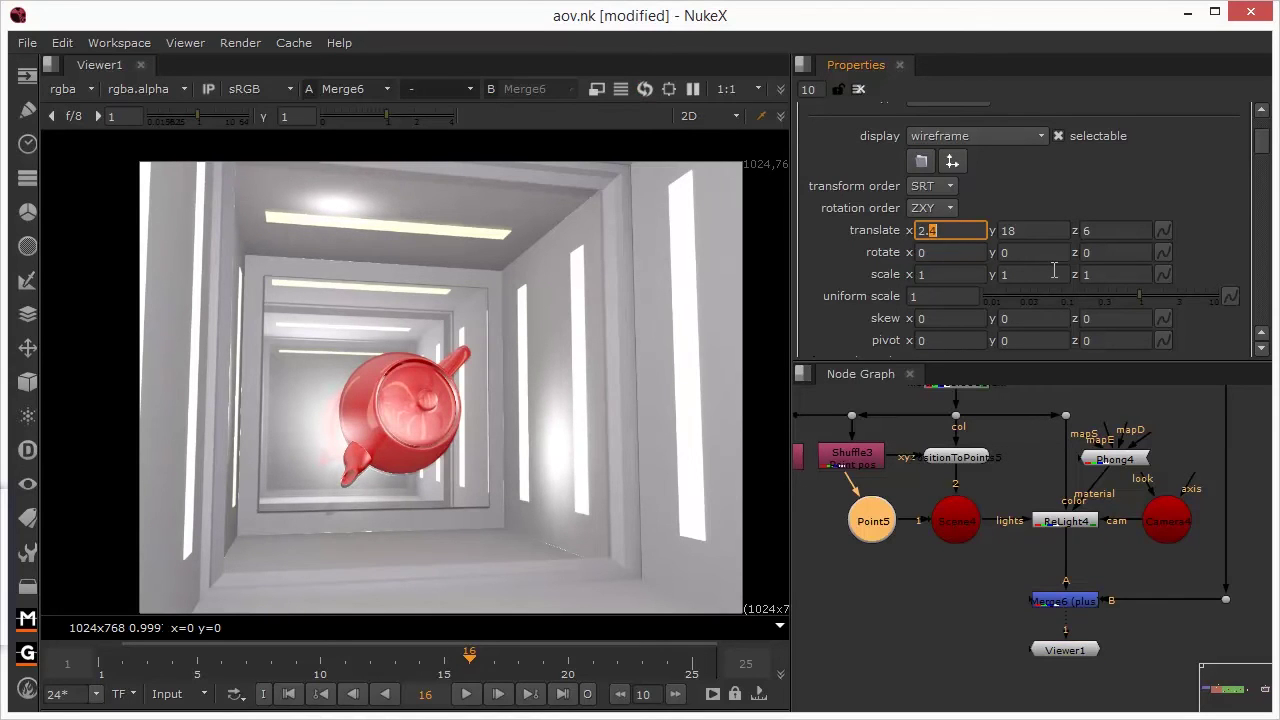
key(Up)
key(Up)
key(Up)
key(Up)
key(Up)
key(Up)
key(Up)
key(Up)
key(Up)
key(Up)
key(Up)
key(Up)
key(Up)
key(Up)
key(Up)
key(Up)
key(Up)
key(Up)
key(Up)
key(Up)
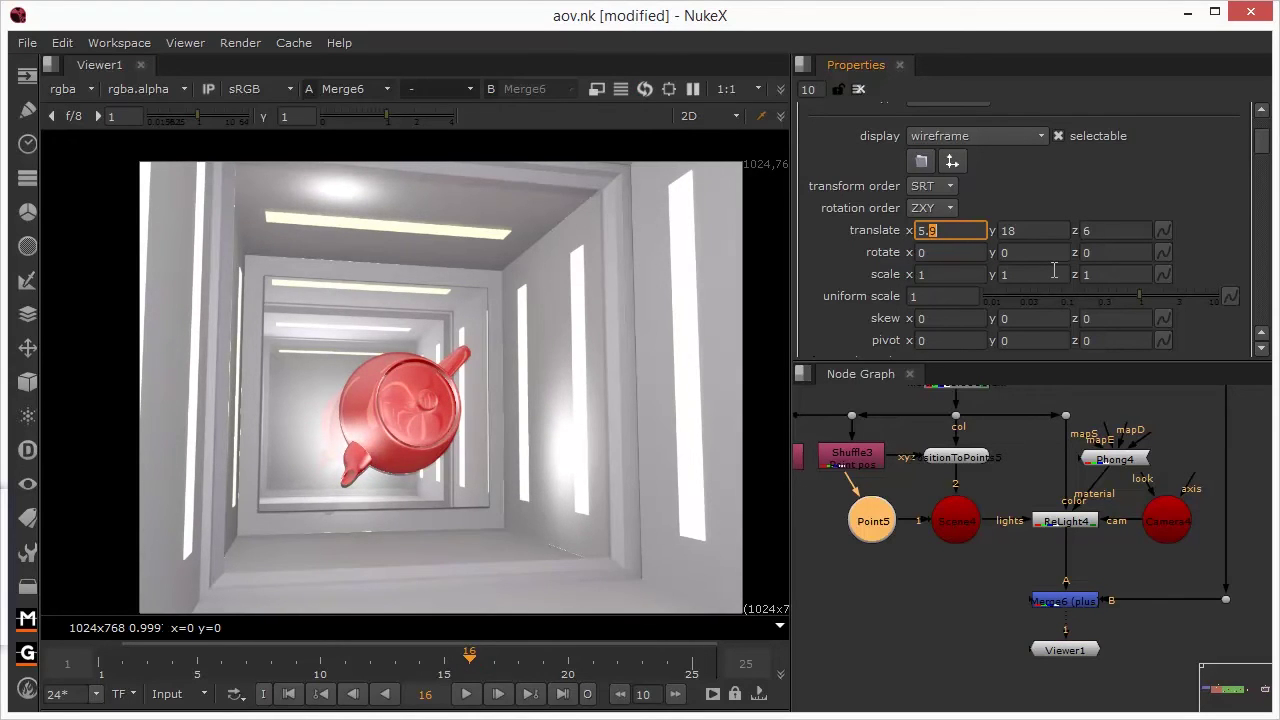
key(Down)
key(Down)
key(Down)
key(Down)
key(Down)
key(Down)
key(Down)
key(Down)
key(Down)
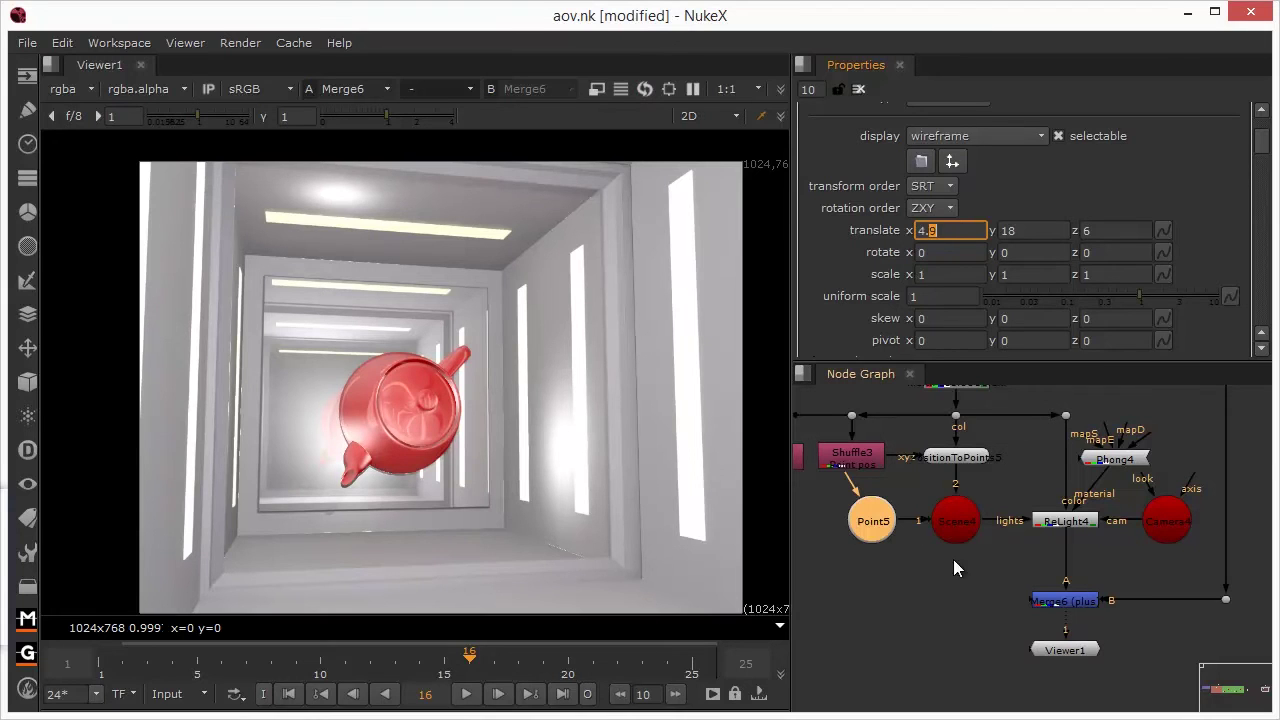
In the 3D view, tint Point5 warm orange (1, 0.85, 0.60) on its colour wheel.
click(700, 116)
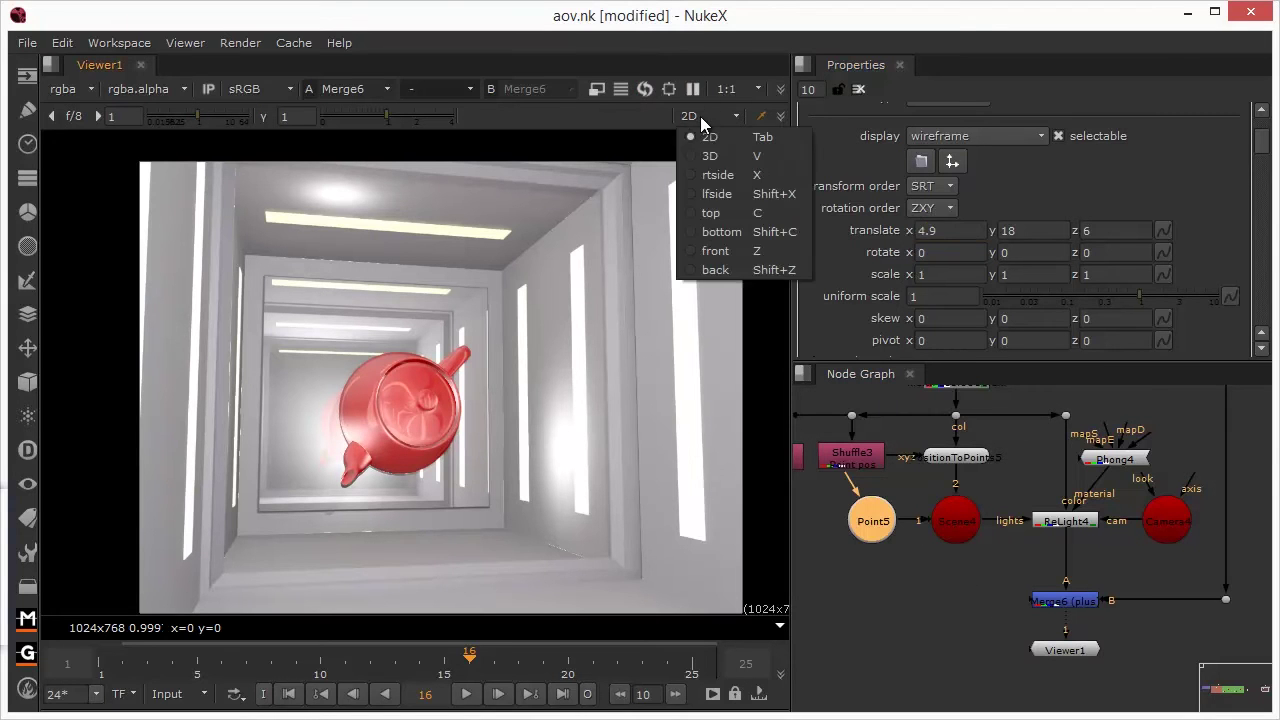
click(717, 155)
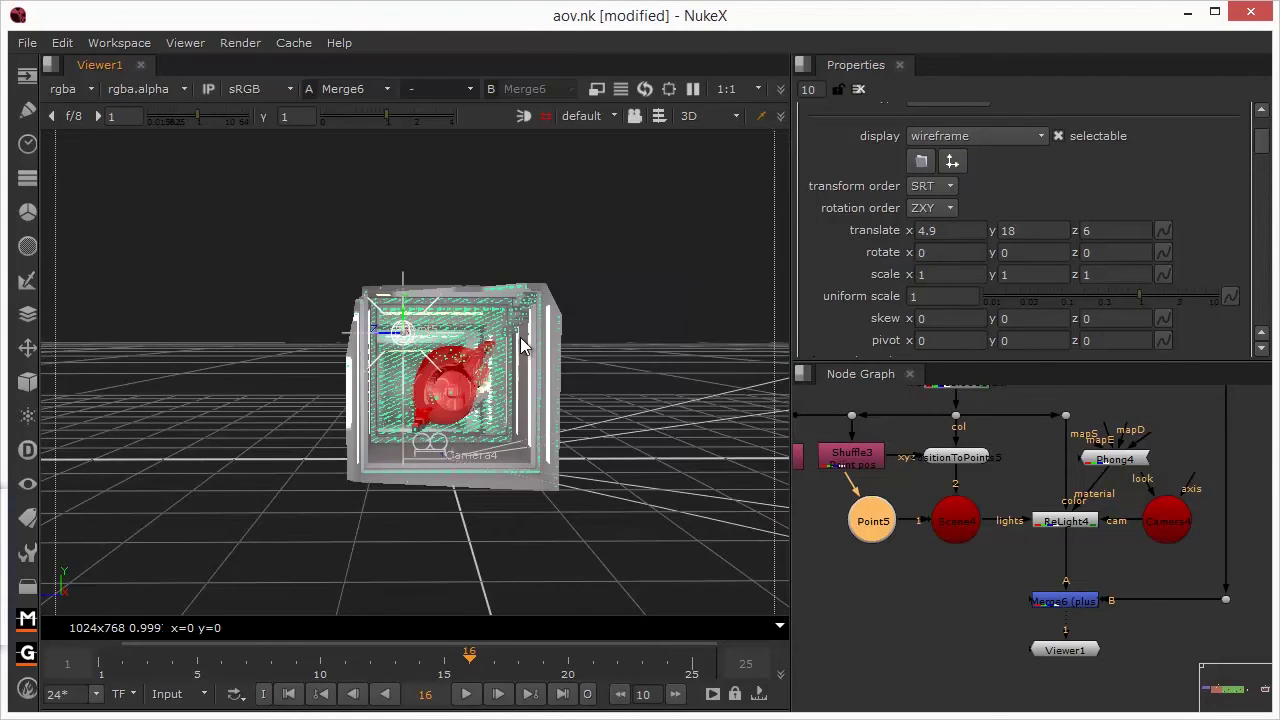
double_click(878, 528)
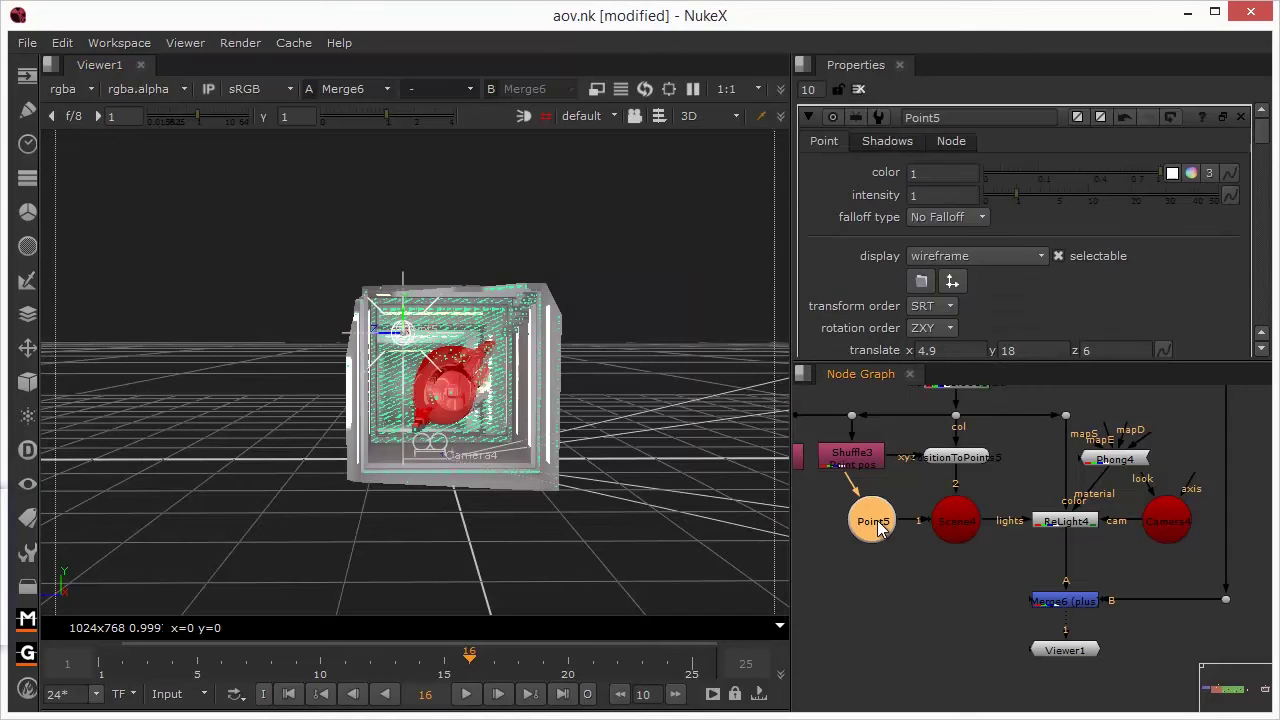
click(1192, 175)
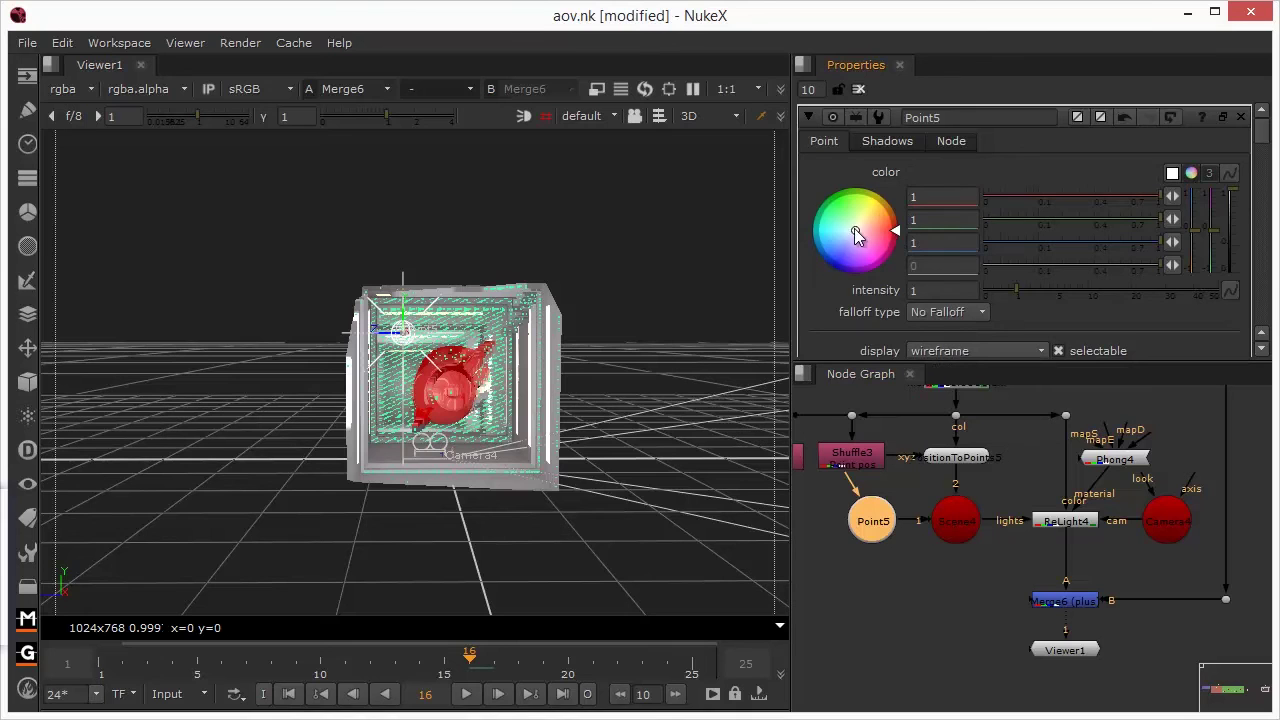
drag(858, 232, 950, 132)
Switch the viewer back to 2D and fine-tune Point5's warm tint.
click(701, 115)
click(705, 117)
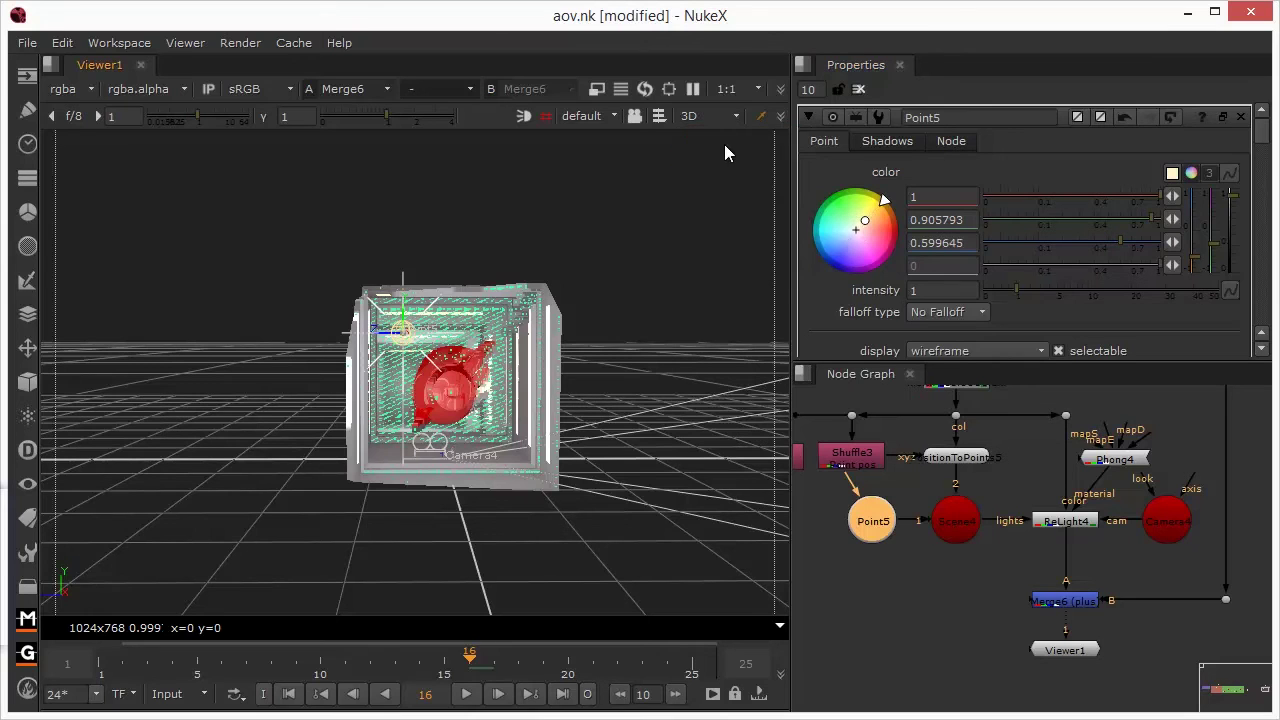
click(716, 120)
click(706, 137)
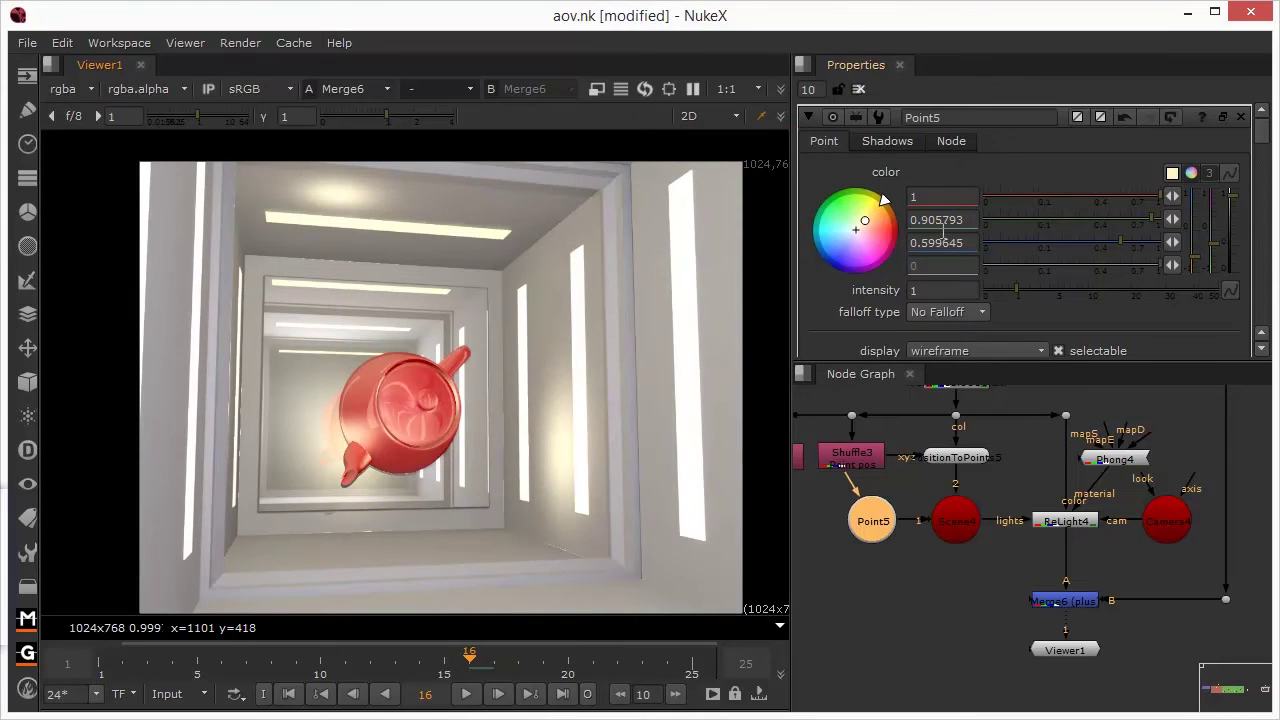
mouse_move(889, 218)
mouse_down()
mouse_move(888, 199)
mouse_move(901, 240)
mouse_move(897, 198)
mouse_move(900, 246)
mouse_move(897, 201)
mouse_up()
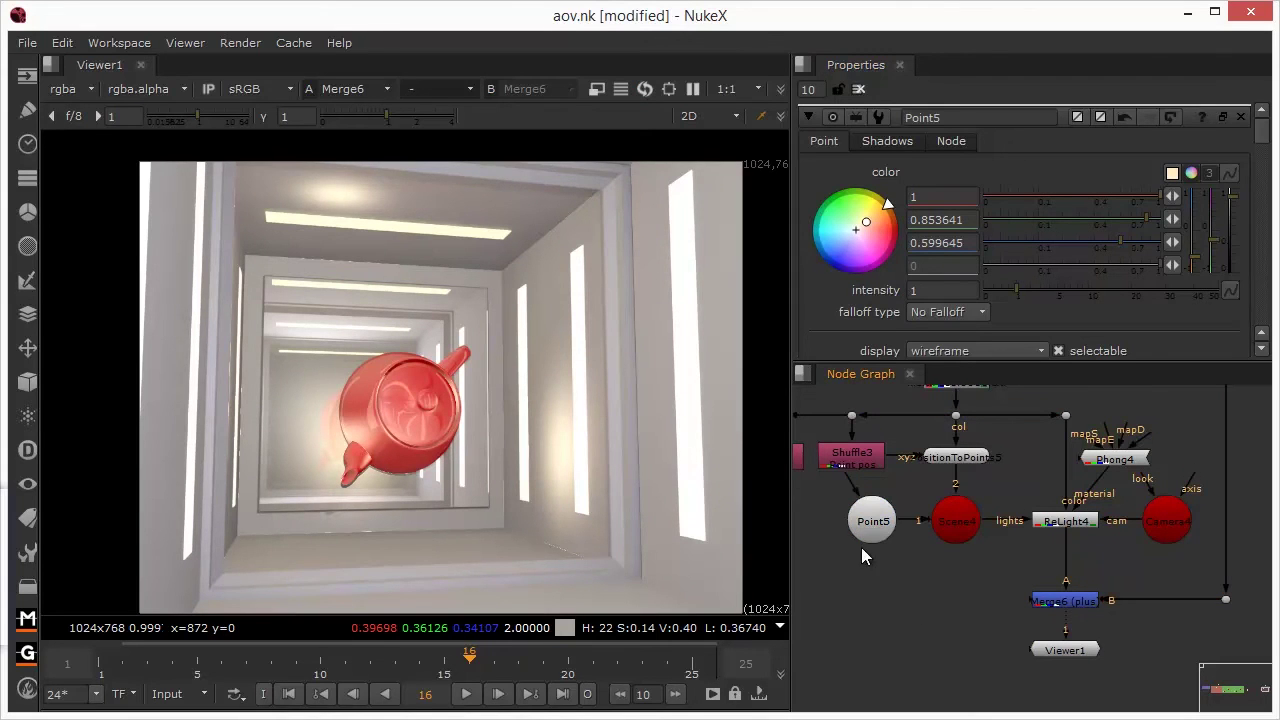
In the 3D view, duplicate Point5 as Point6 and connect it into Scene4.
click(720, 117)
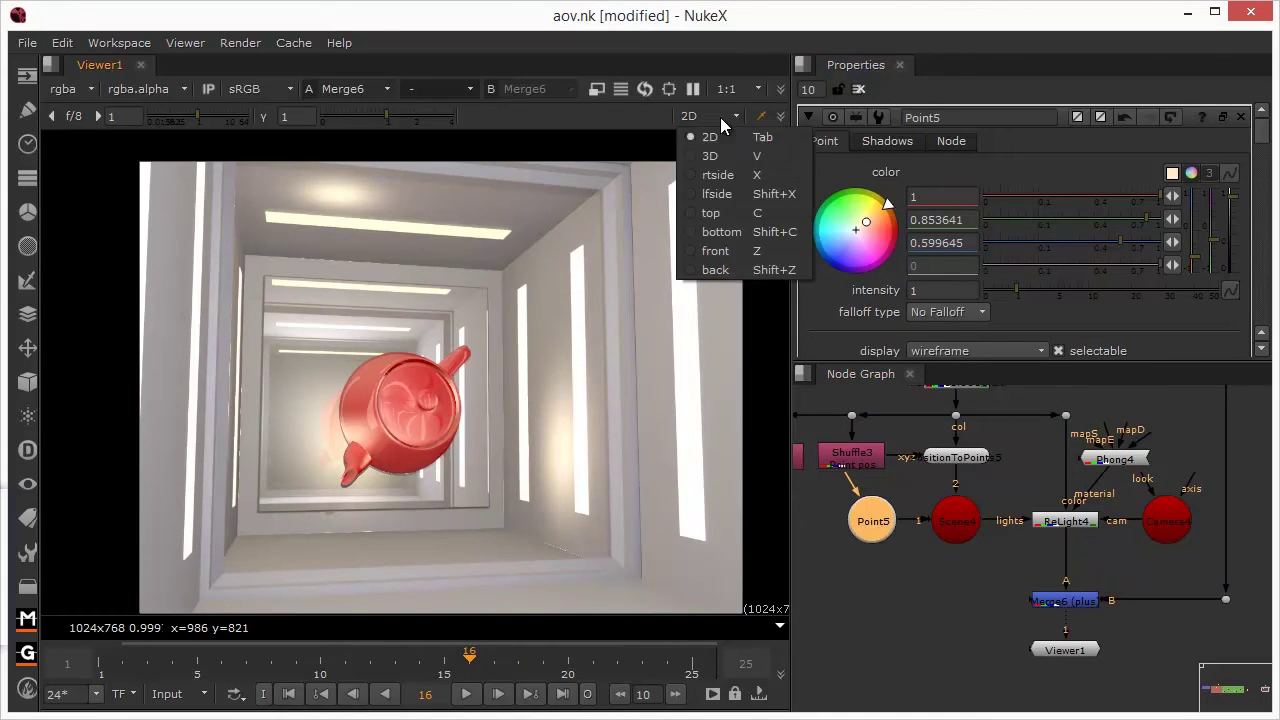
click(720, 152)
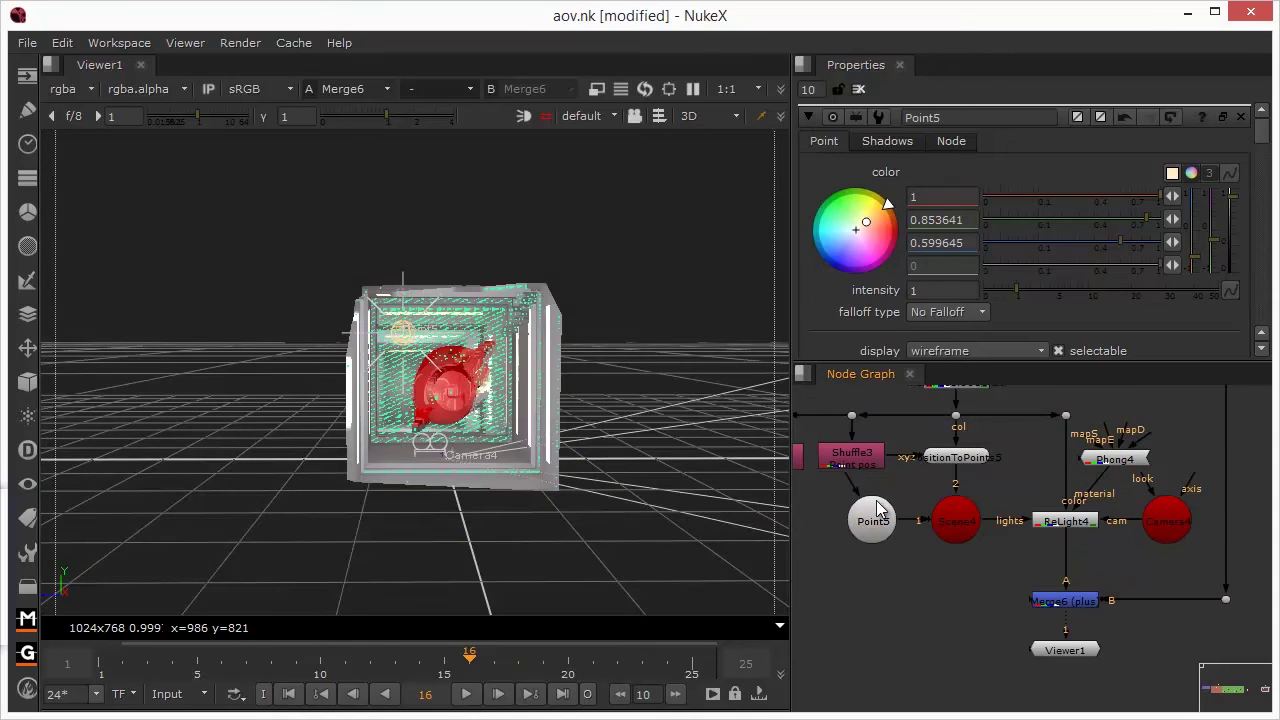
key(ctrl)
key(ctrl+c)
key(ctrl+v)
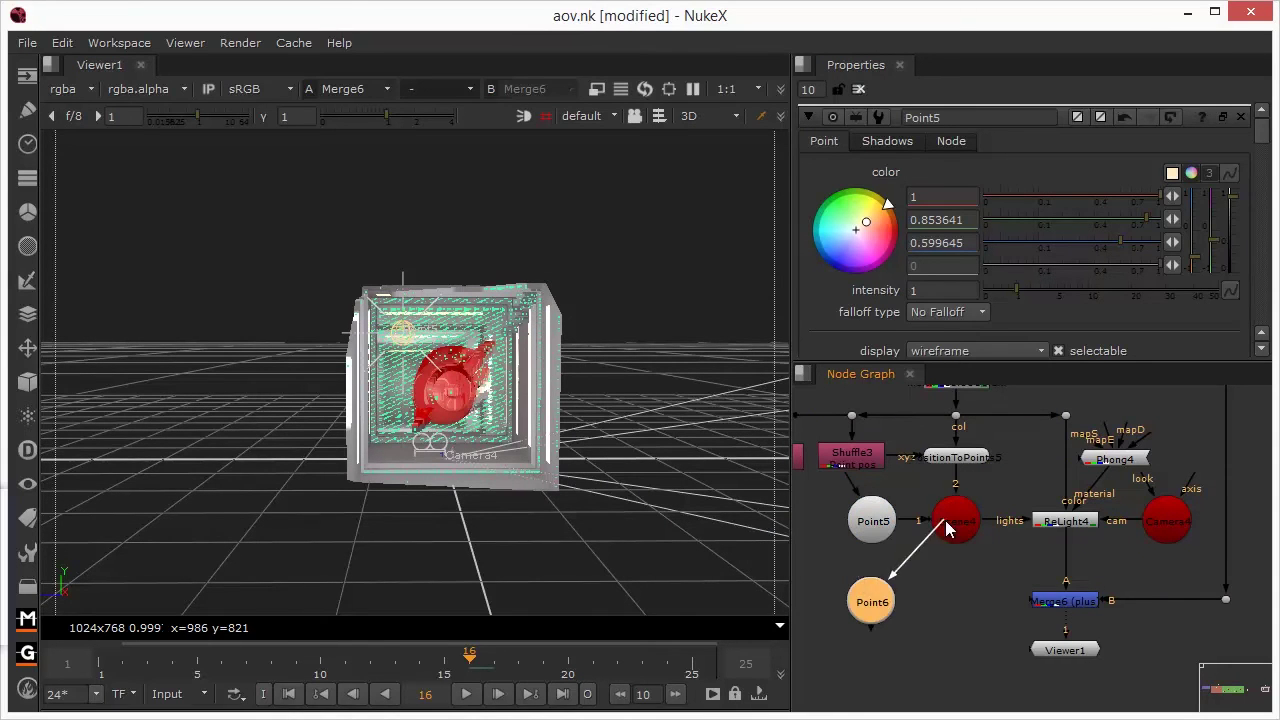
drag(871, 602, 933, 567)
drag(873, 604, 869, 604)
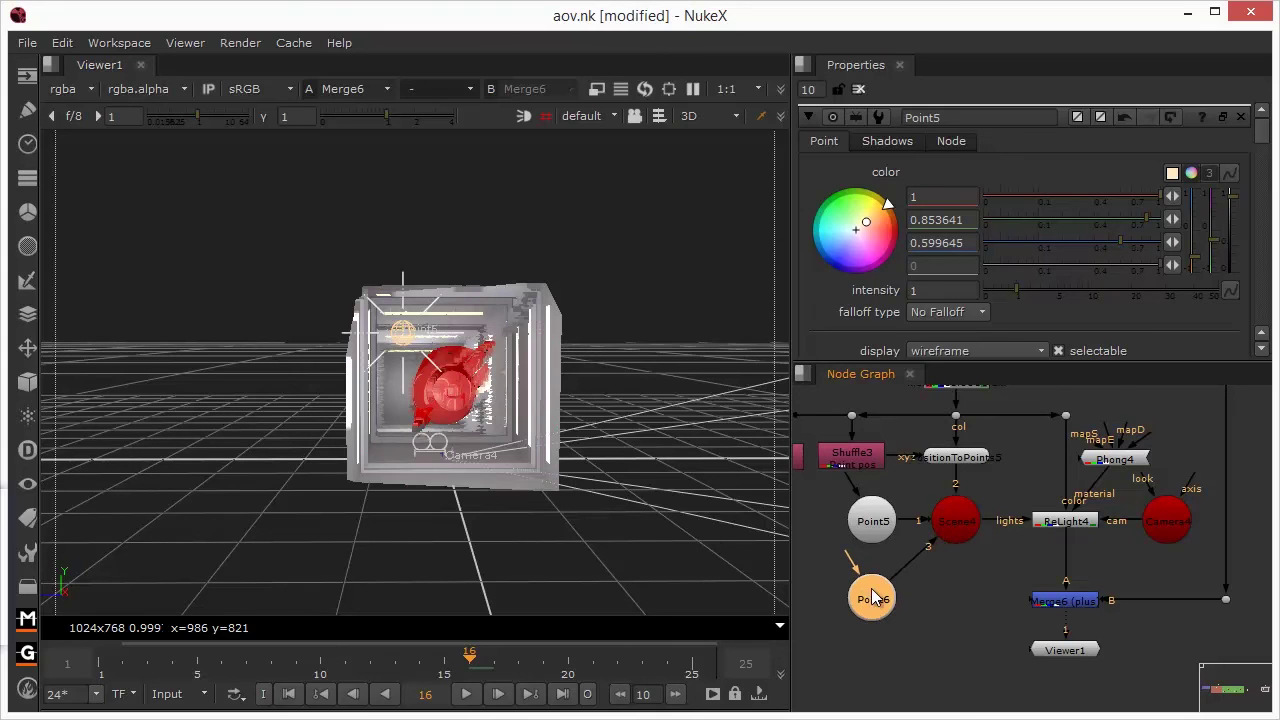
Move Point6 further right in the room and tint it cool blue (0.60, 0.73, 1).
double_click(873, 598)
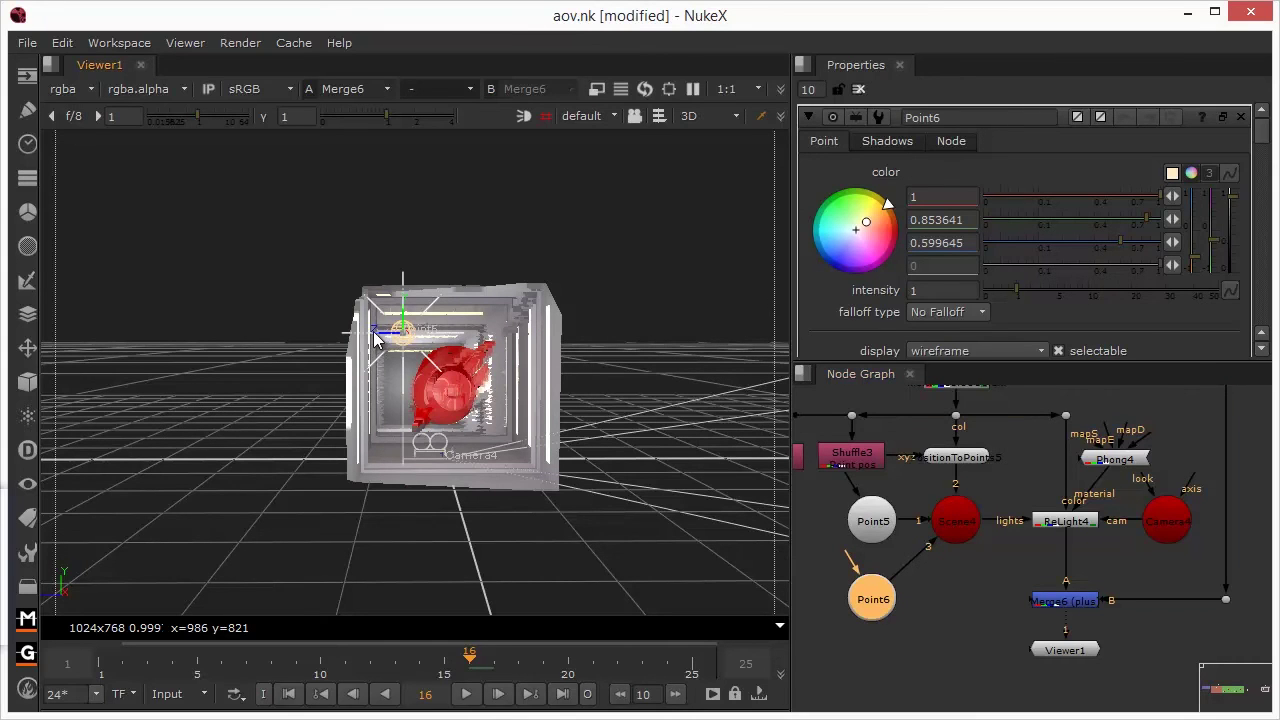
drag(374, 338, 506, 421)
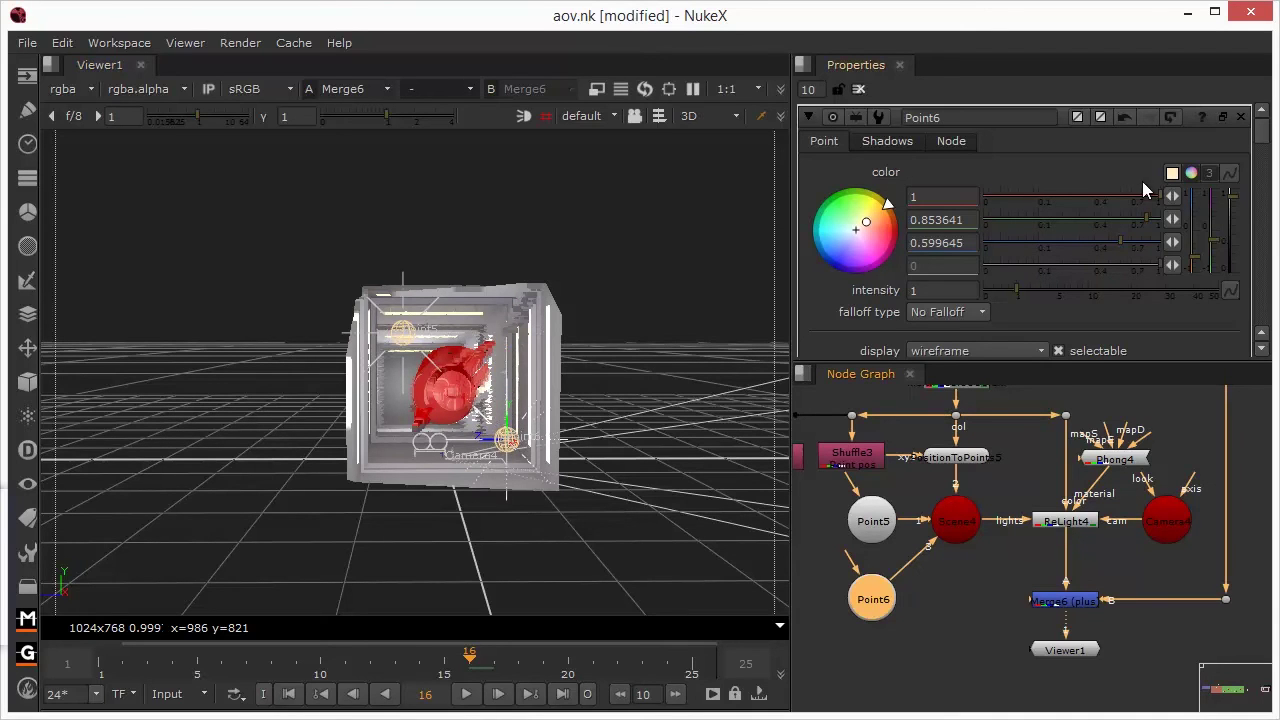
click(889, 206)
drag(888, 205, 809, 270)
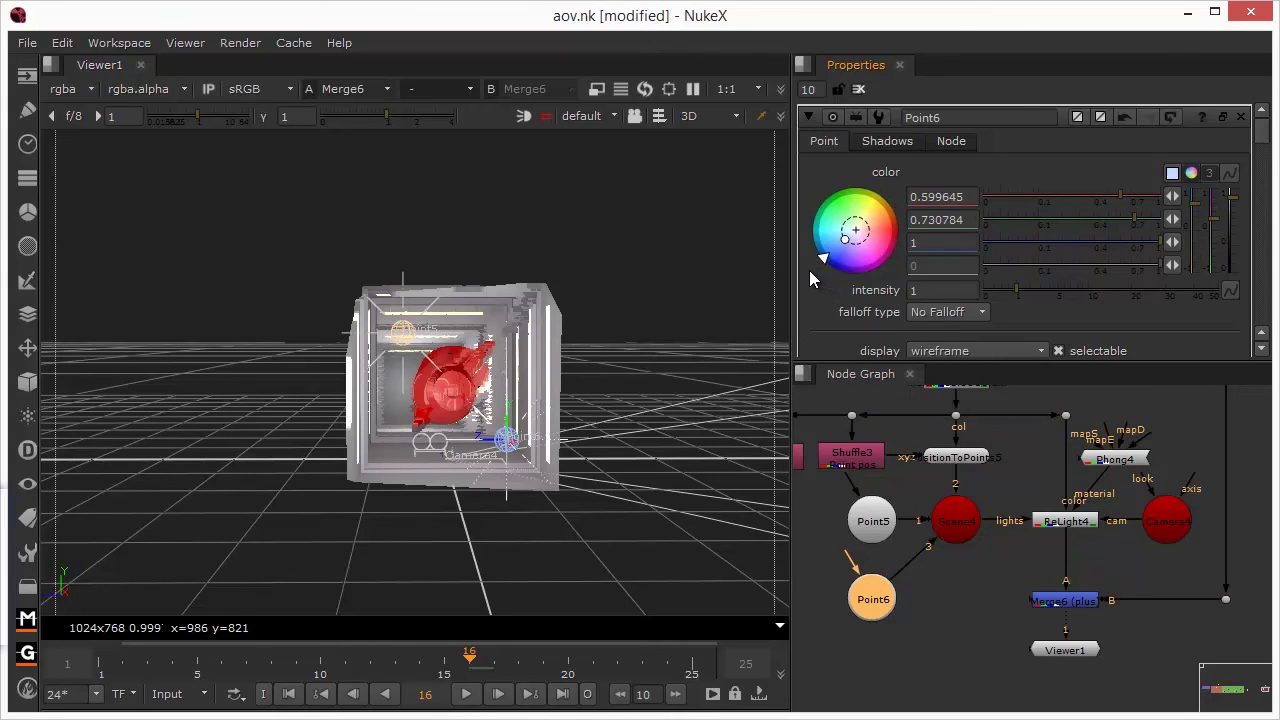
click(716, 117)
In the 2D view, refine Point6's blue tint, set its intensity 0.7, and Point5's to 1.2.
click(716, 140)
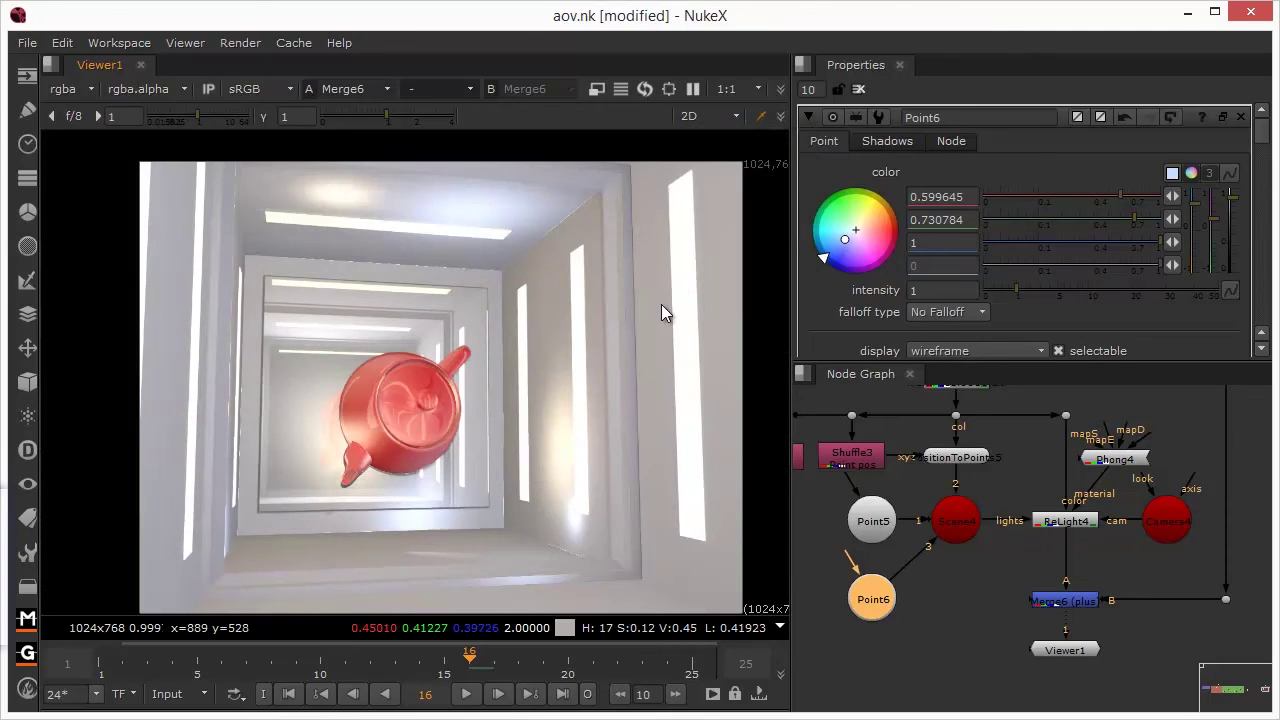
drag(822, 259, 821, 256)
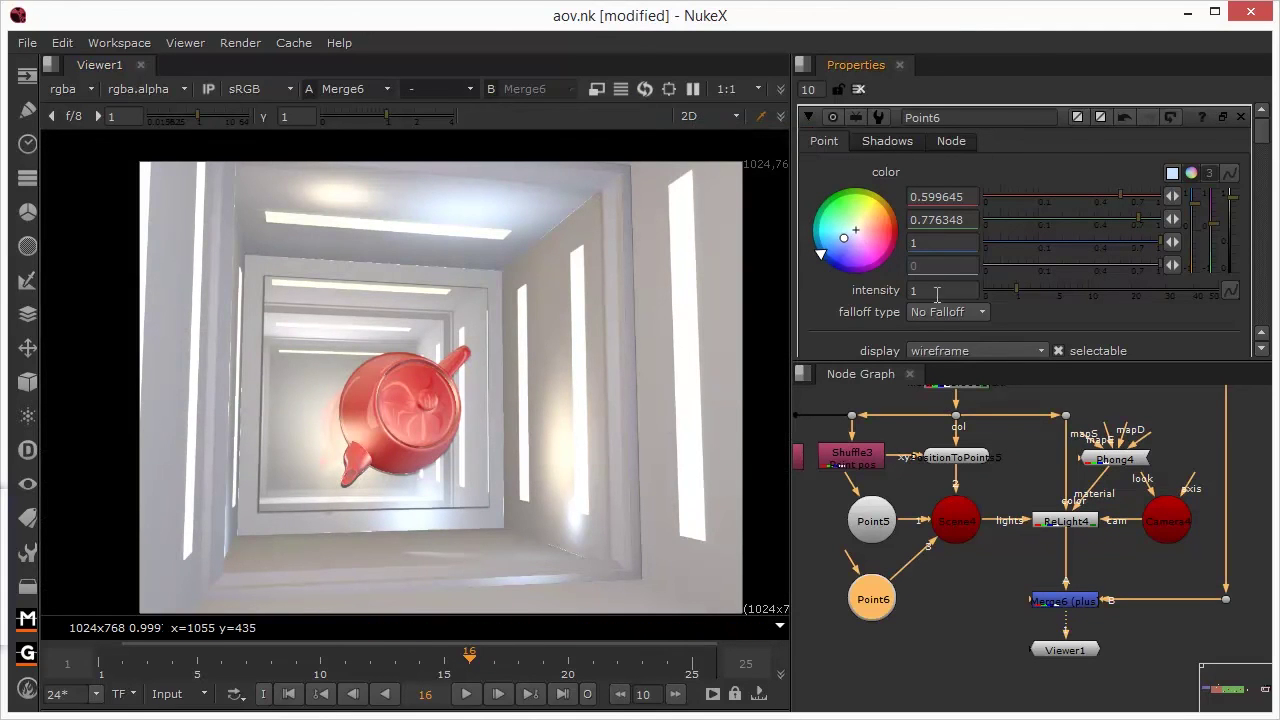
mouse_move(1016, 294)
mouse_down()
mouse_move(1047, 300)
mouse_move(1007, 294)
mouse_move(1019, 296)
mouse_up()
double_click(872, 521)
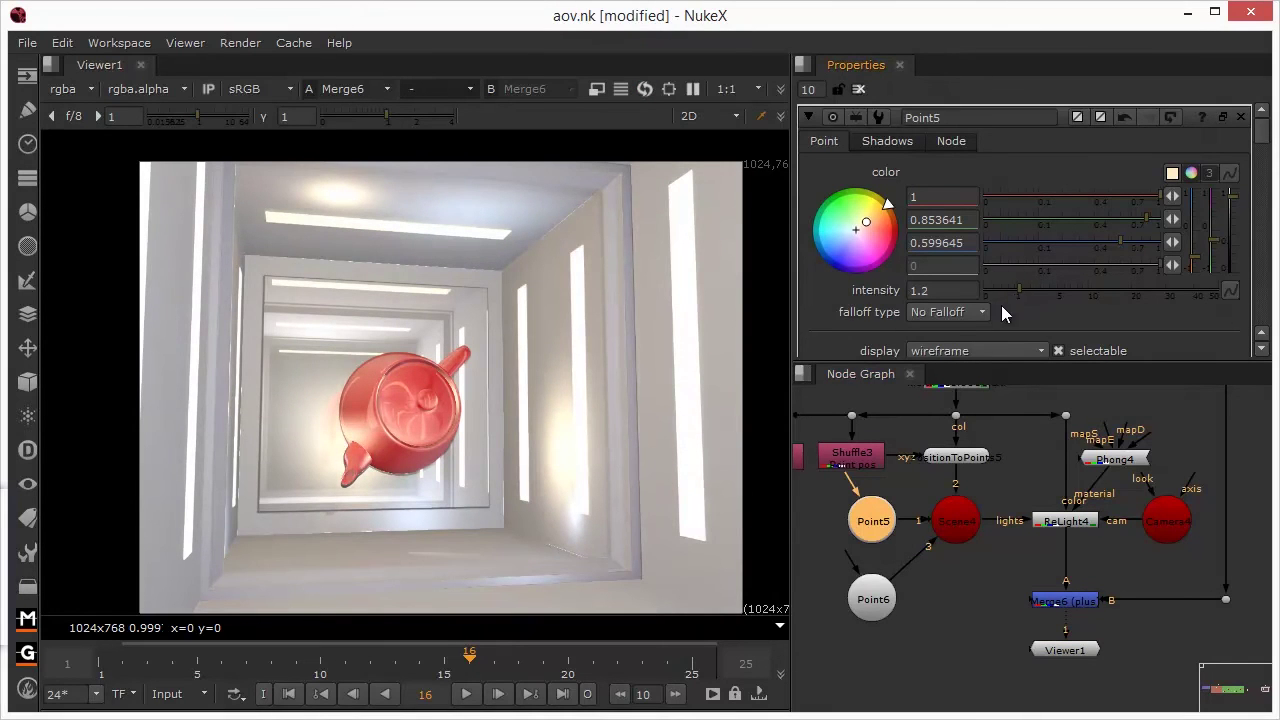
Set Point6's translate x to 6.9.
double_click(866, 600)
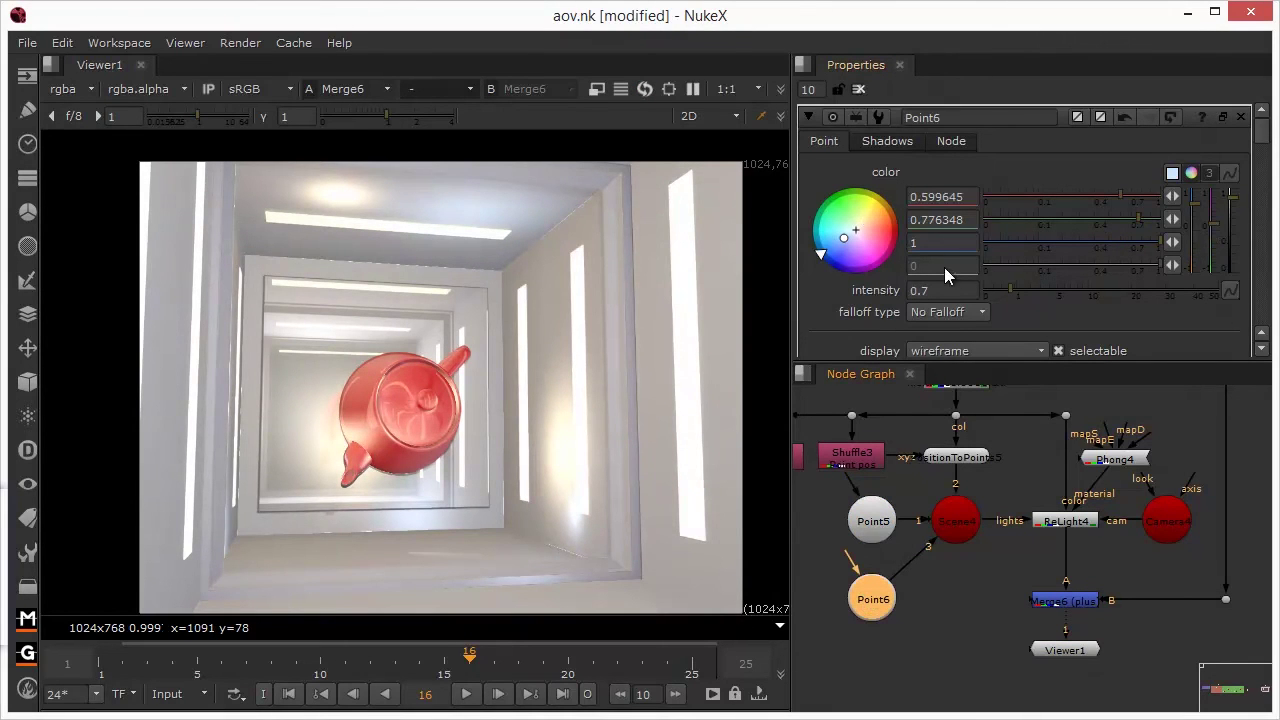
scroll(940, 348, down, 3)
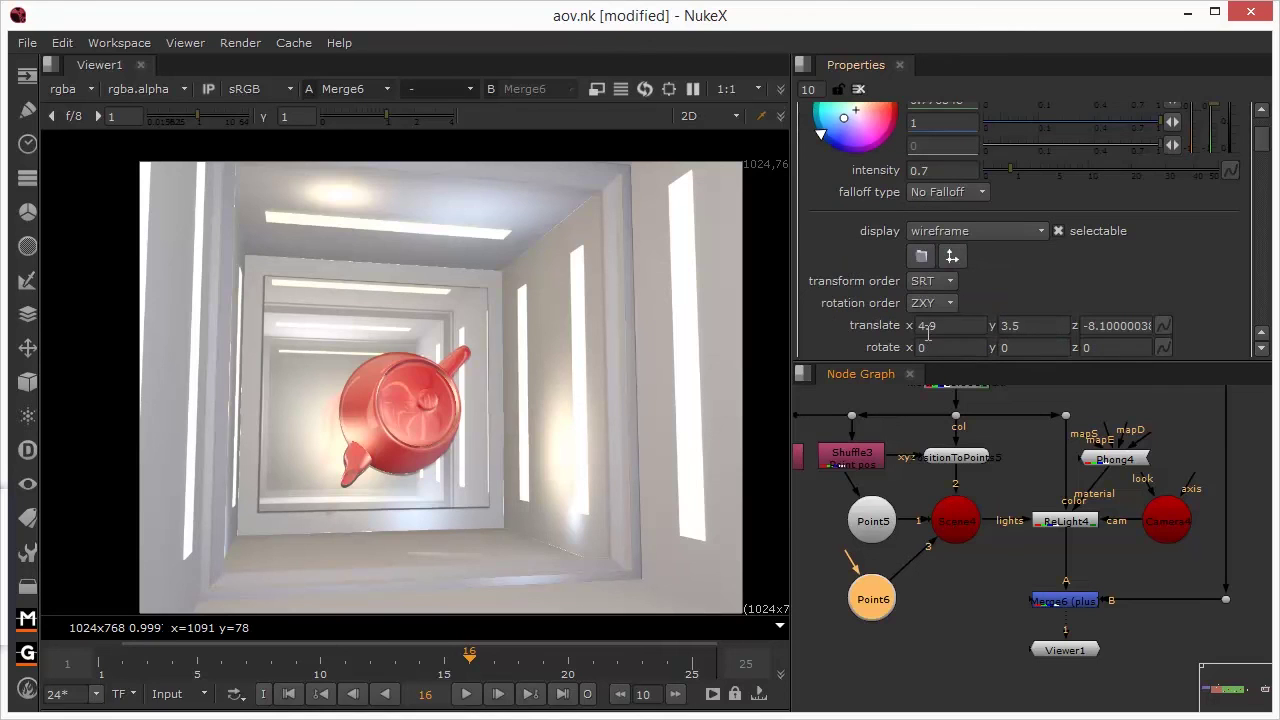
click(928, 330)
key(Up)
key(Up)
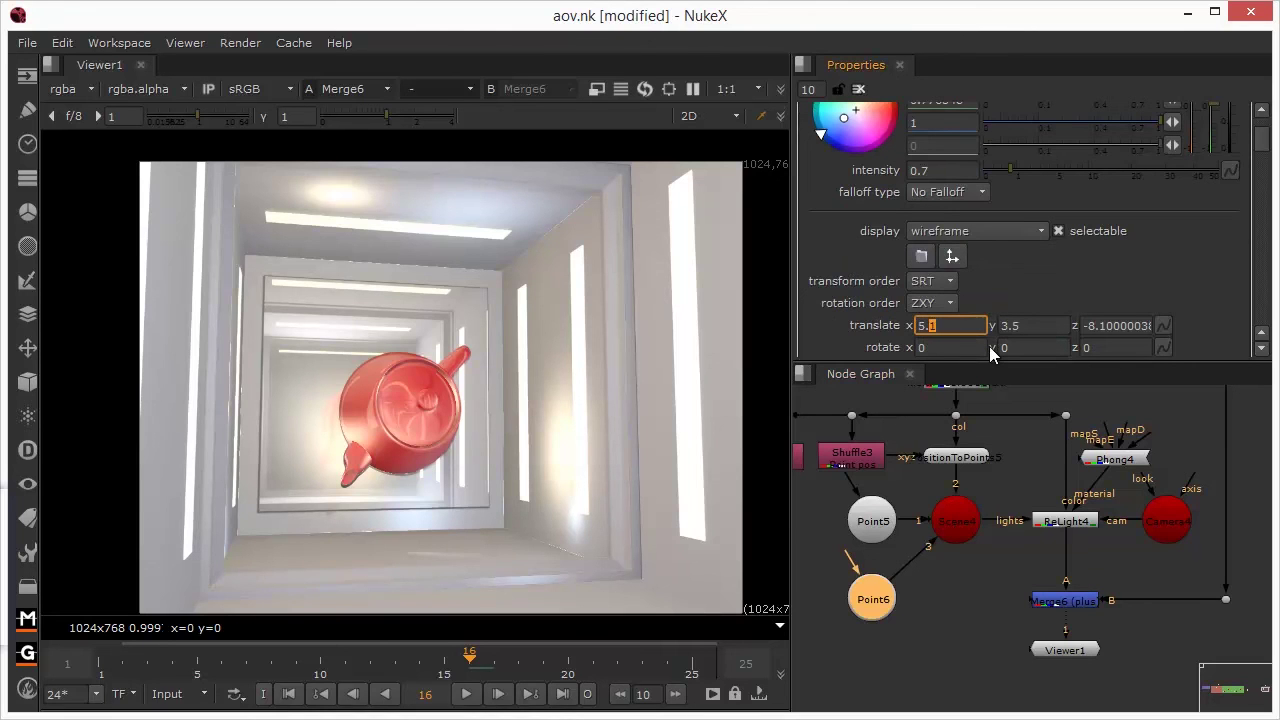
key(Down)
key(Down)
key(Down)
key(Down)
key(Down)
key(Down)
key(Down)
key(Down)
key(Down)
key(Down)
key(Down)
key(Down)
key(Down)
key(Down)
key(Down)
key(Down)
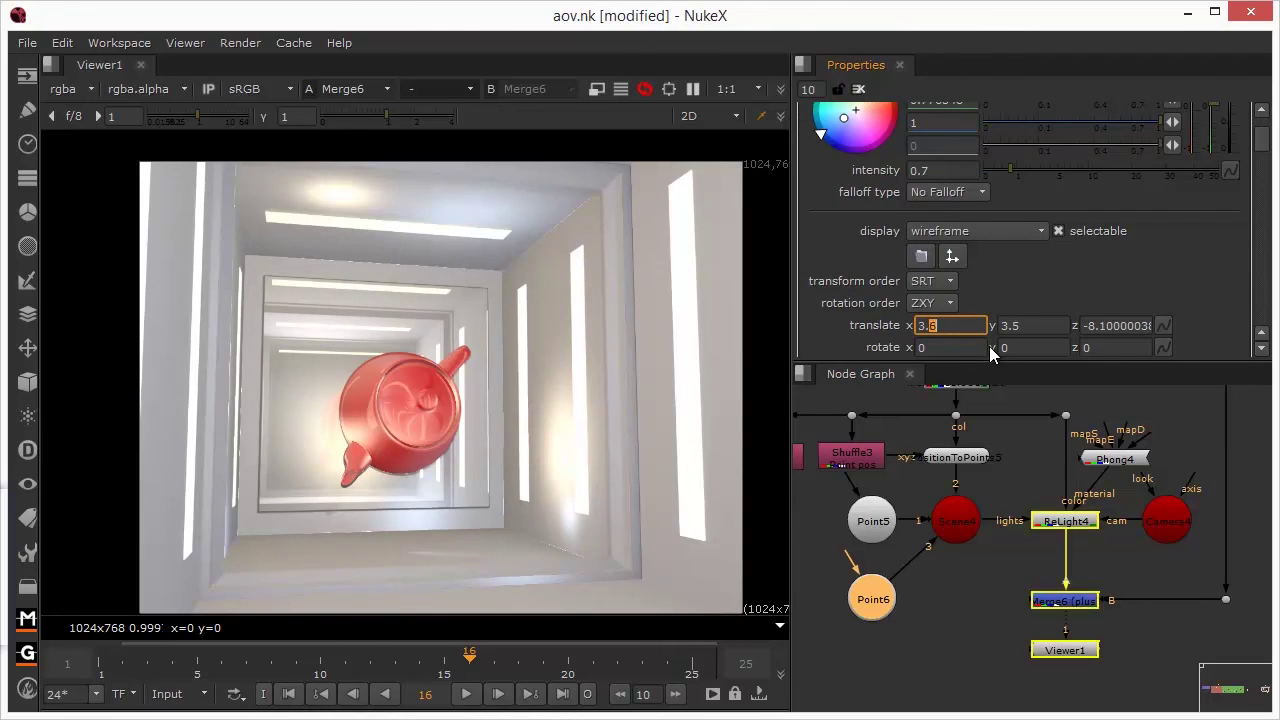
key(Up)
key(Up)
key(Up)
key(Up)
key(Up)
key(Up)
key(Up)
key(Up)
key(Up)
key(Up)
key(Up)
key(Up)
key(Up)
key(Up)
key(Up)
key(Up)
key(Up)
key(Up)
key(Up)
key(Up)
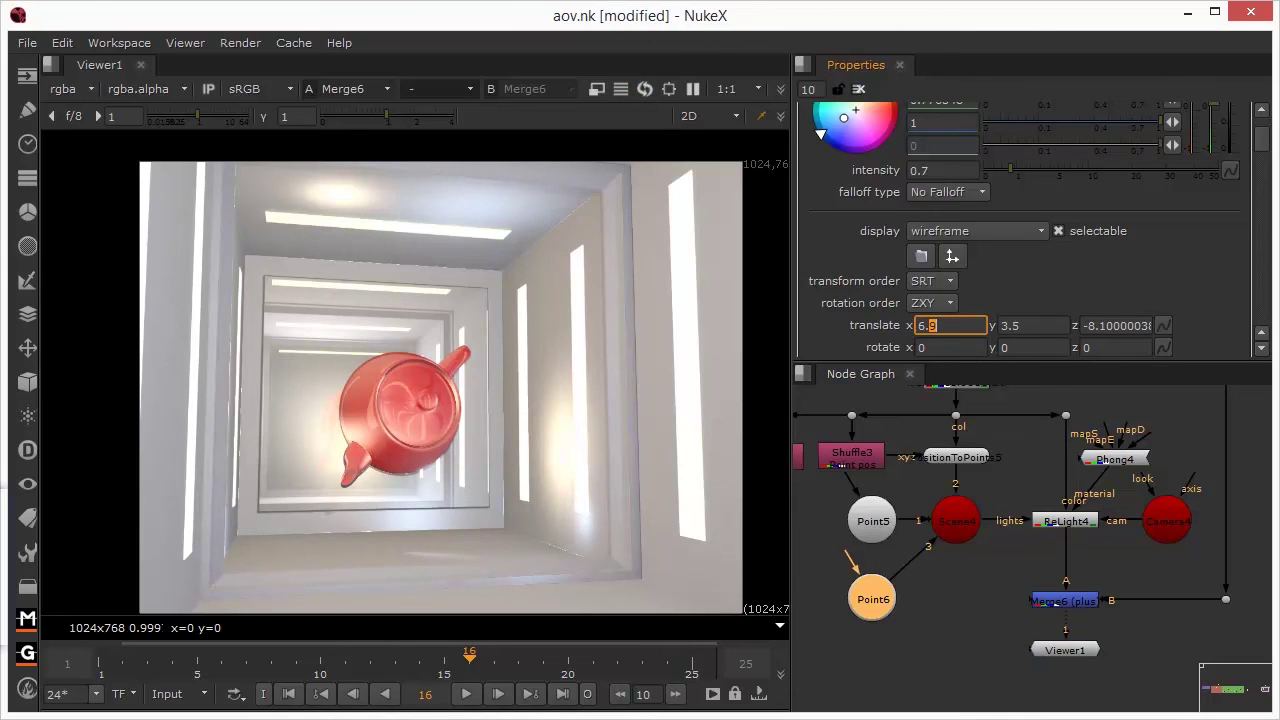
key(Return)
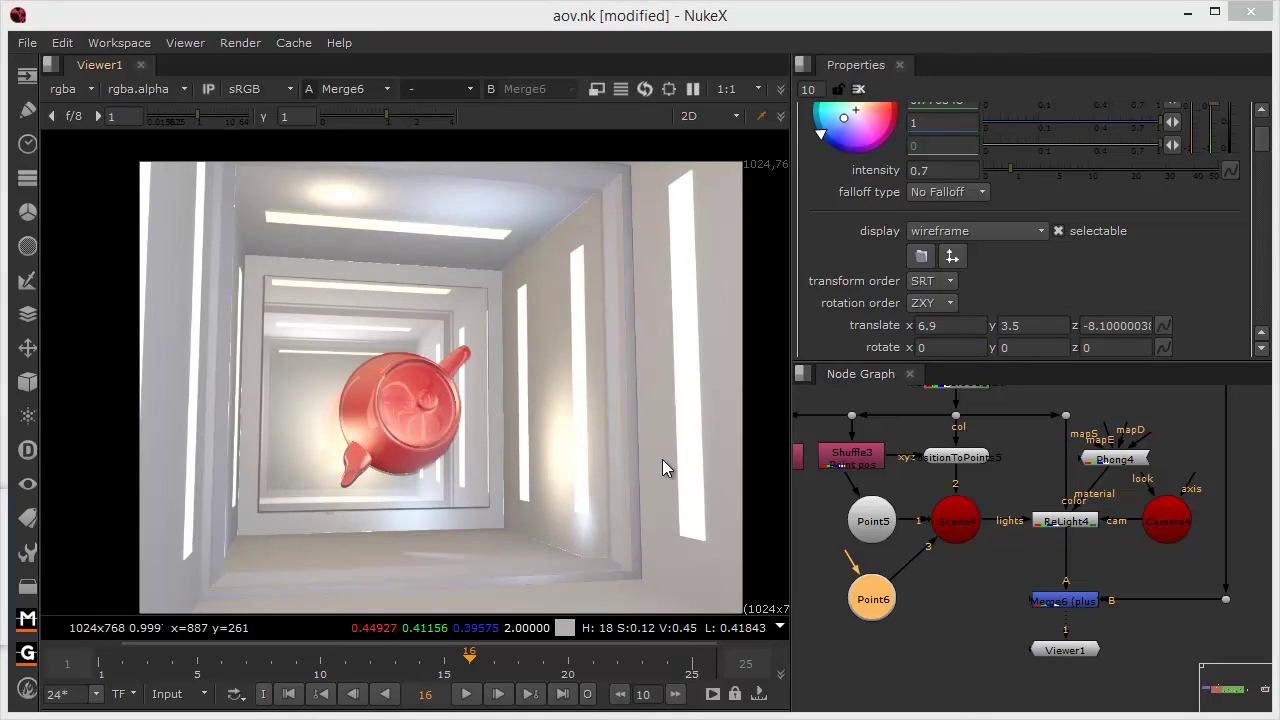
scroll(677, 495, down, 1)
scroll(677, 497, down, 1)
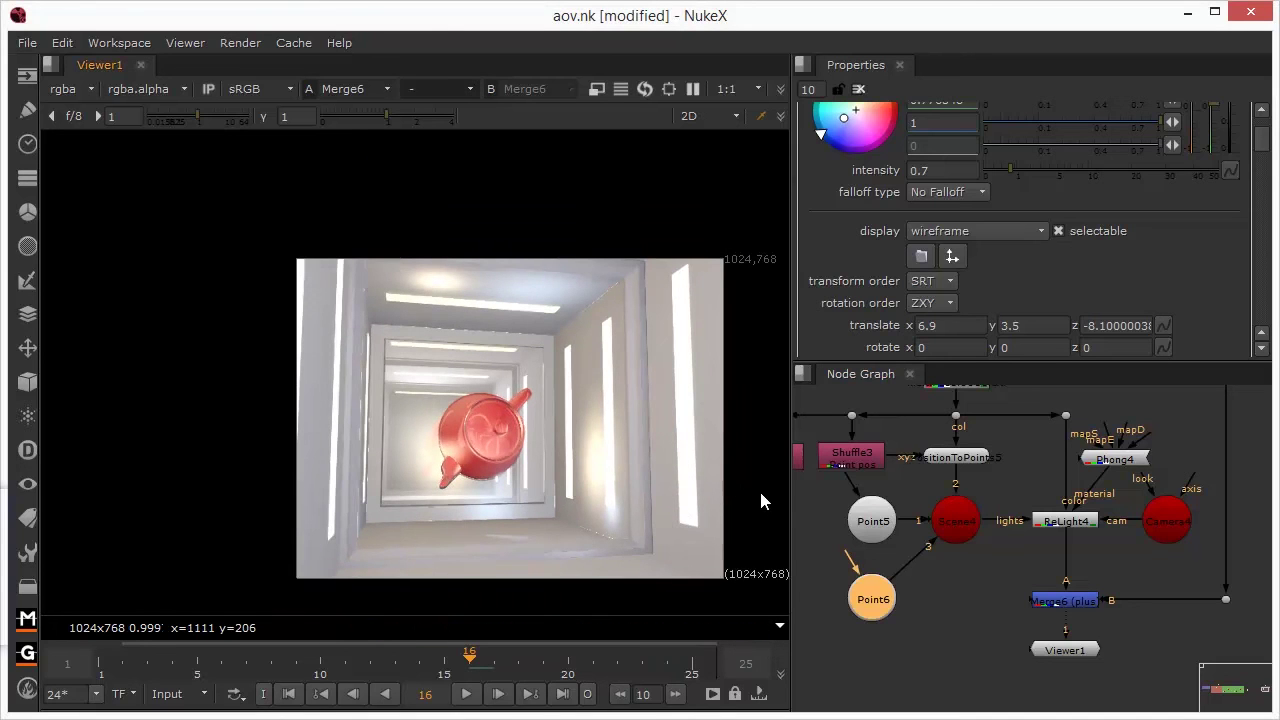
middle_drag(759, 488, 670, 456)
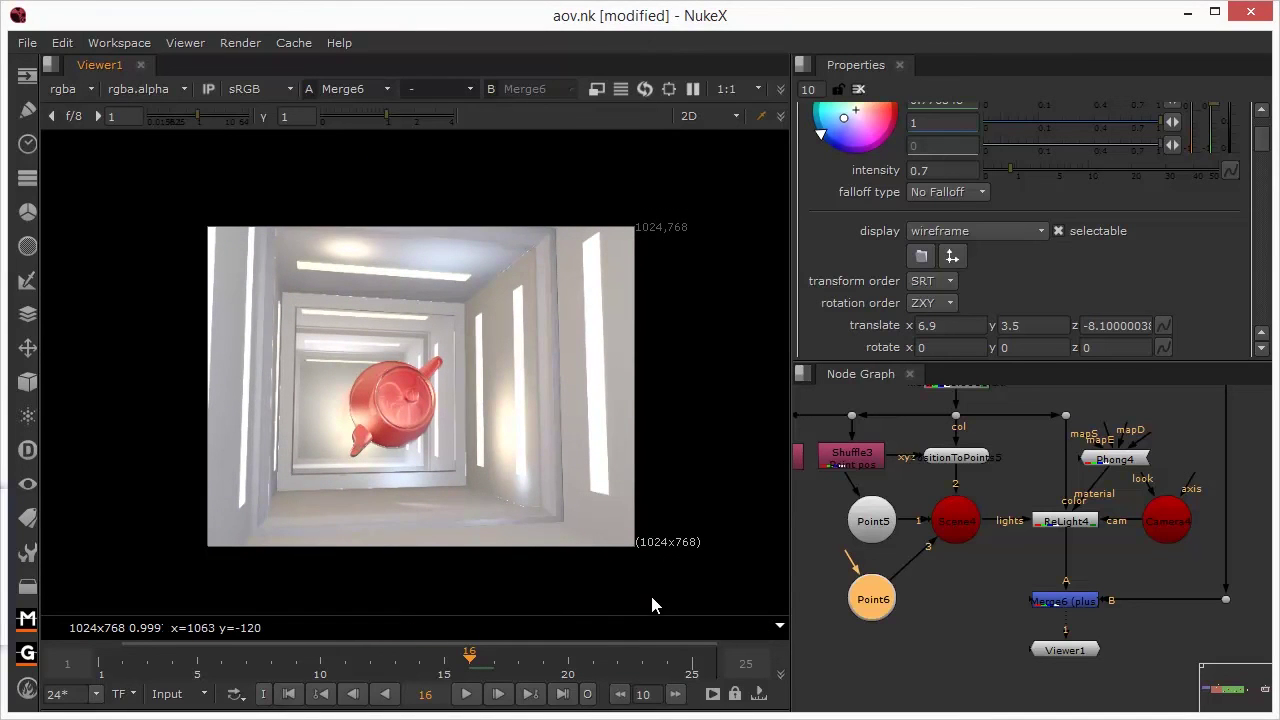